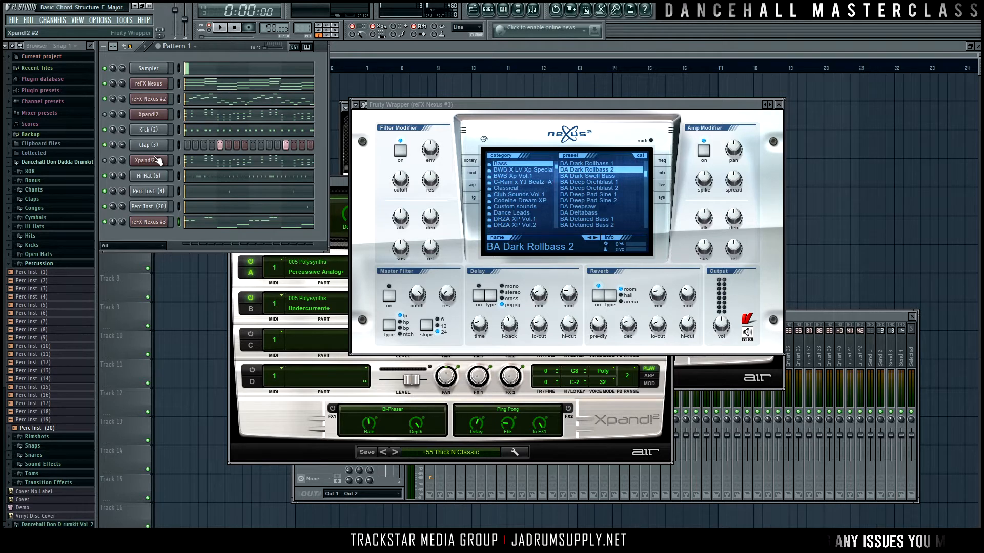
Play back Pattern 1 to hear the whole arrangement and stop playback.
left_click(221, 29)
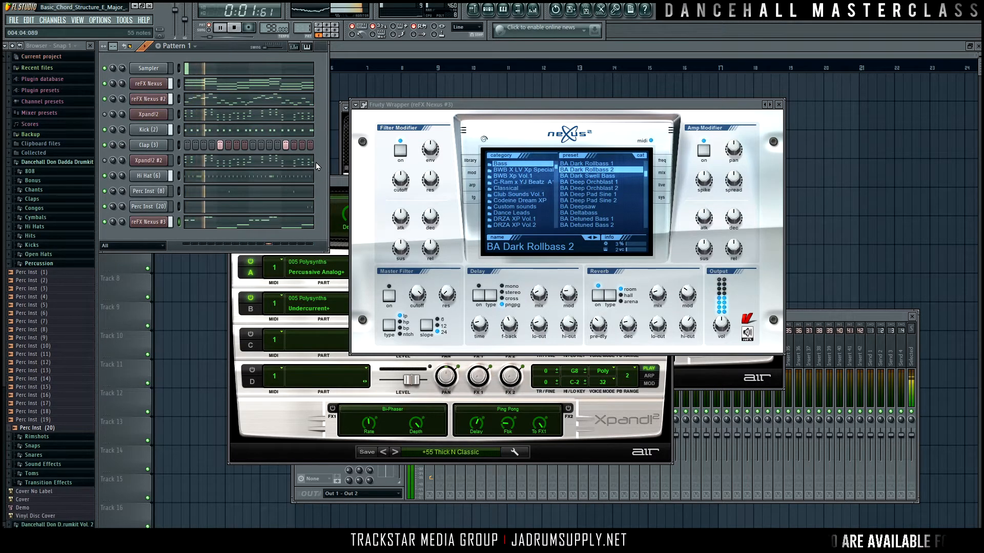
left_click(235, 32)
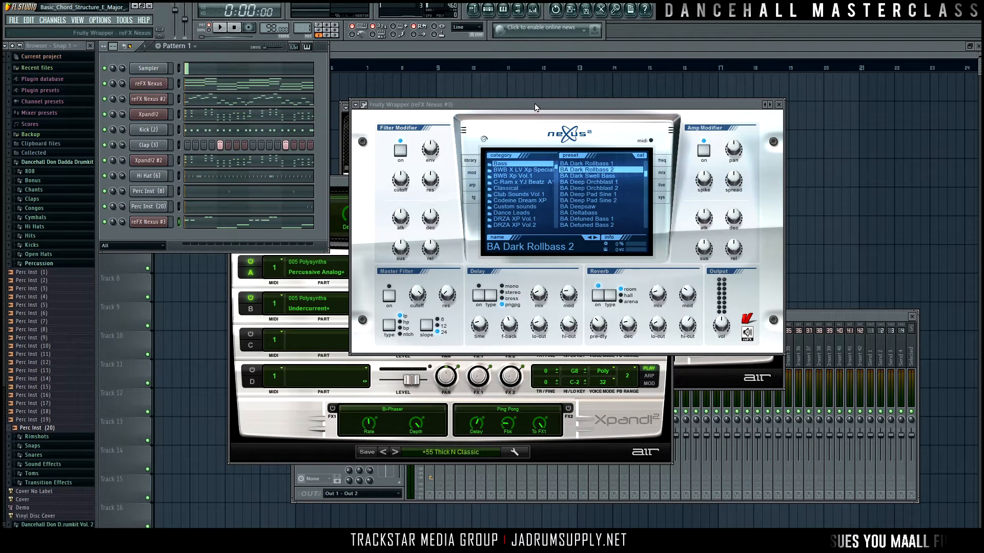
Show the first reFX Nexus channel's plugin and rename that channel PN Ballad Grand Piano.
left_click_drag(533, 105, 546, 178)
left_click(156, 85)
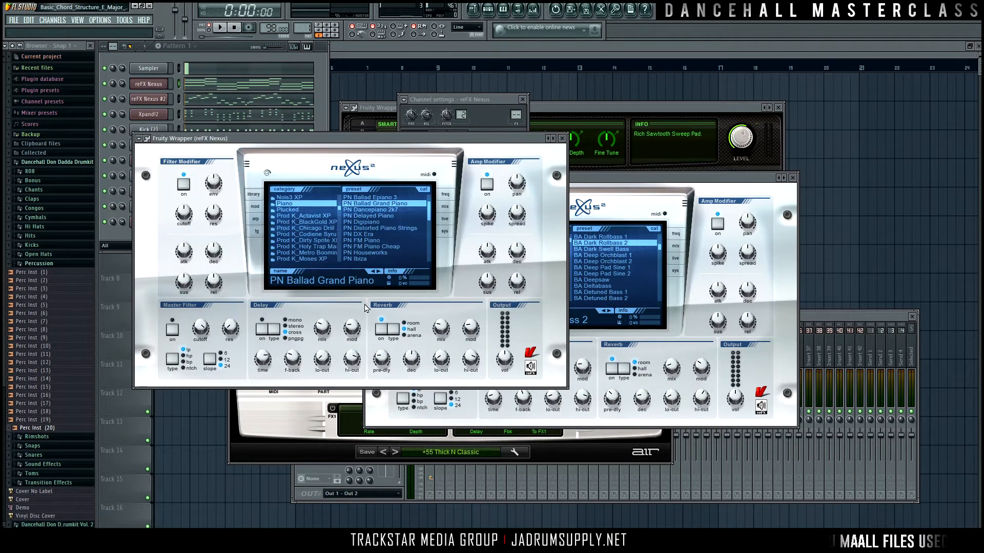
left_click_drag(358, 138, 525, 147)
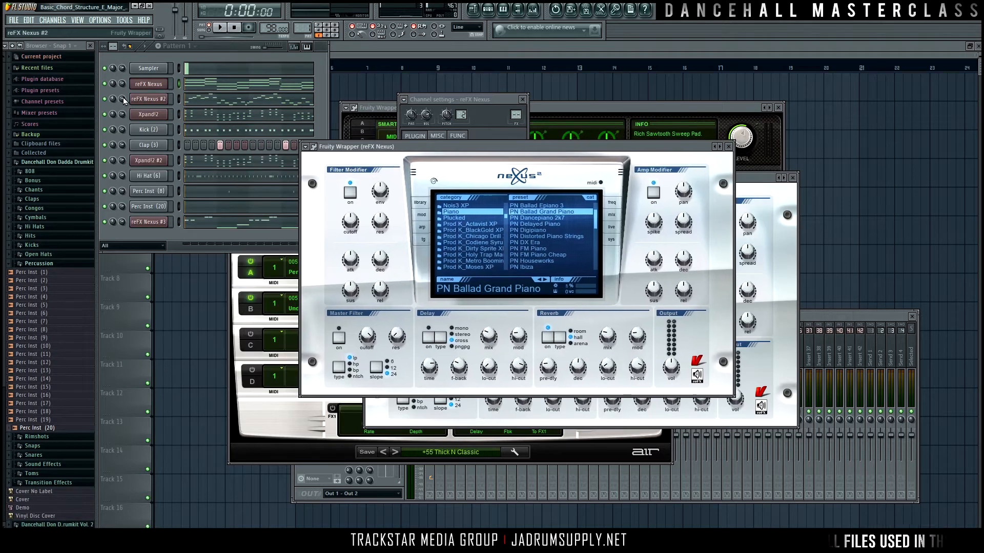
right_click(156, 88)
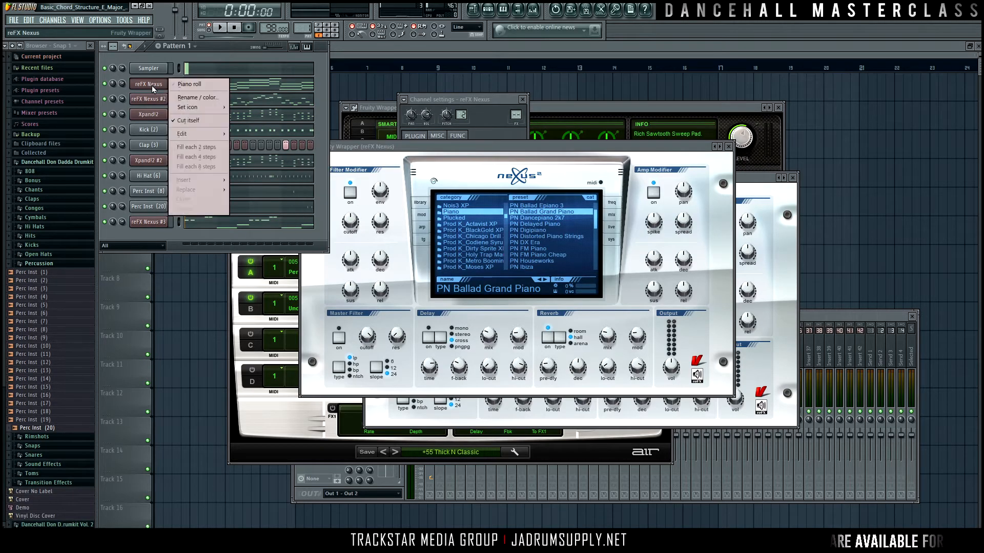
left_click(185, 97)
type("PN Ballad grand Piano")
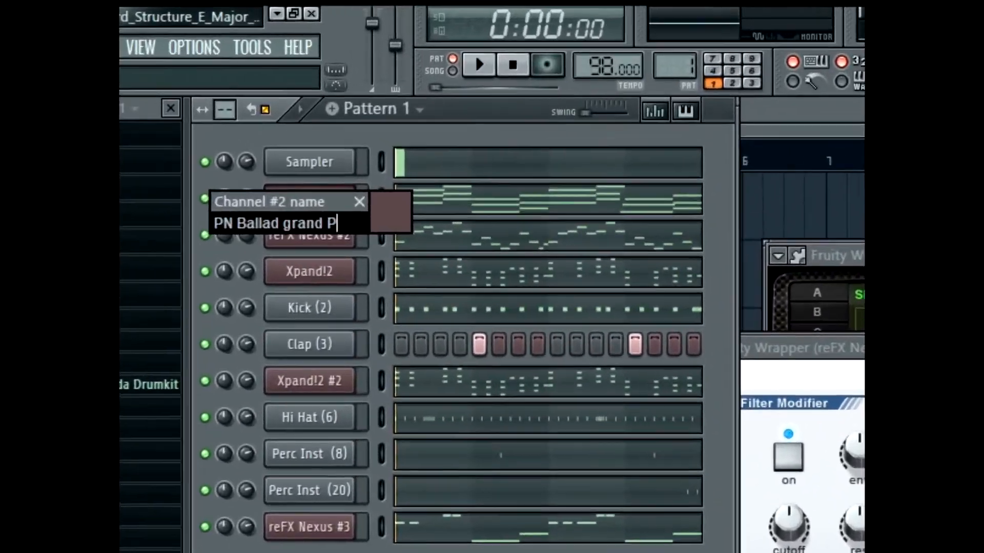
key("Left")
key("Left")
key("Left")
key("Left")
key("Left")
key("Left")
key("Left")
key("Left")
key("Left")
key("Left")
key("BackSpace")
type("G")
key("Return")
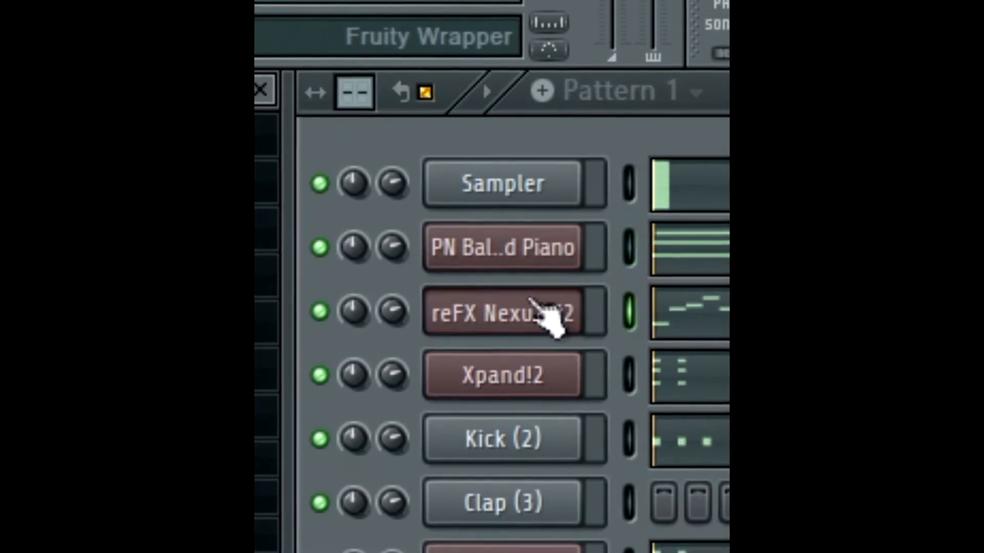
Copy the first piano channel's name and rename the reFX Nexus #2 channel PN Ballad Grand Piano.
right_click(548, 287)
left_click(698, 342)
key("ctrl+c")
key("Return")
right_click(569, 344)
left_click(724, 386)
key("ctrl+v")
key("Return")
Rename the first Xpand!2 channel Sweeping Metal.
right_click(472, 298)
left_click(670, 350)
type("Sweeping Metal")
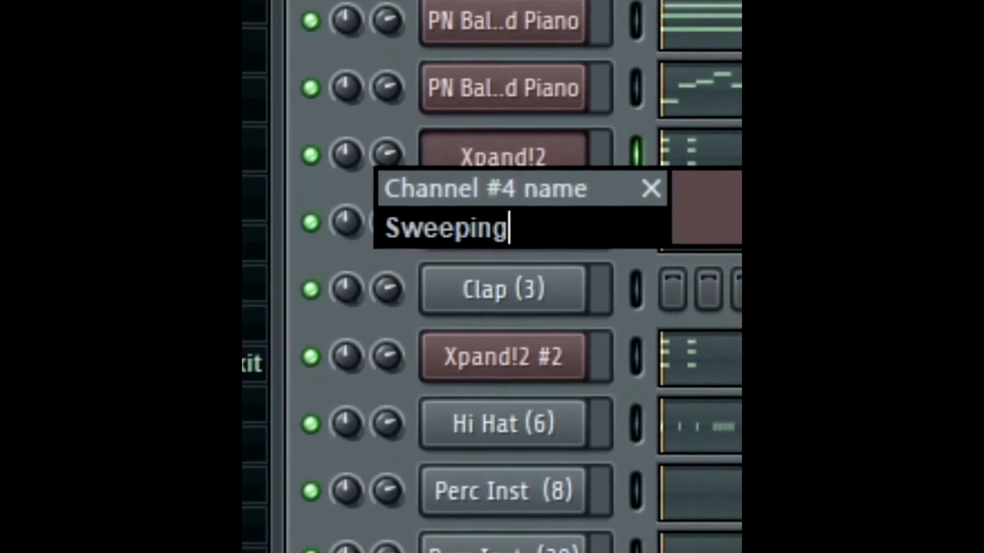
key("Return")
Rename the Xpand!2 #2 channel Thick N Classic.
right_click(551, 308)
left_click(712, 361)
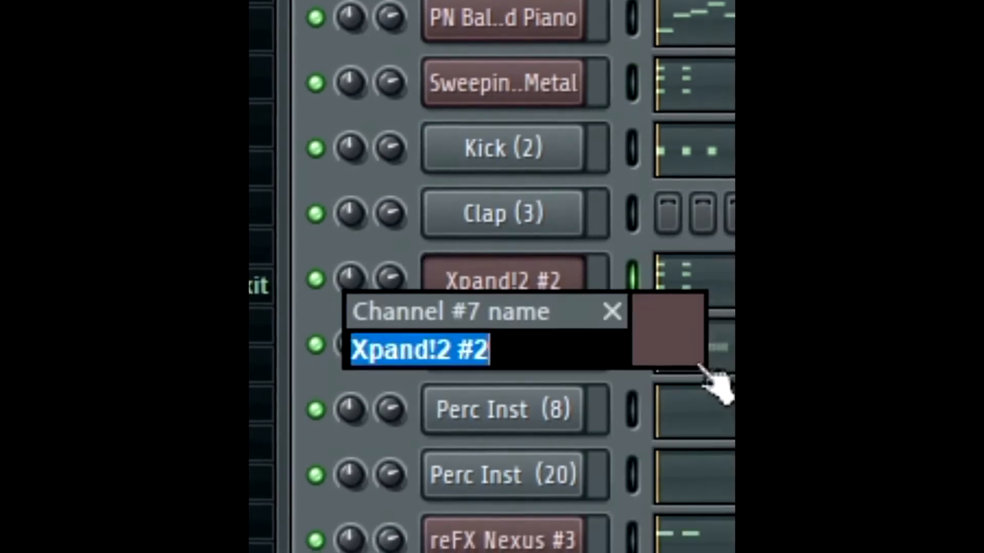
type("Thick N Classic")
key("Return")
Rename the reFX Nexus #3 channel BA Dark Rollbass 2.
right_click(594, 464)
left_click(712, 535)
type("BA Dark Rollbass 2")
key("Return")
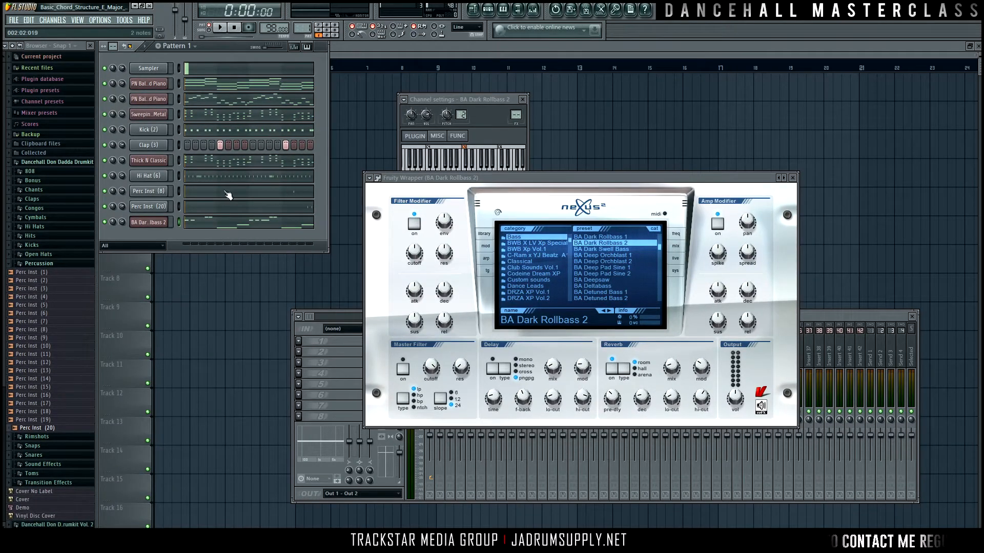
Switch off the built-in reverb in the BA Dark Rollbass 2 and PN Ballad Grand Piano instruments and close the plugin windows.
left_click(611, 368)
left_click(156, 164)
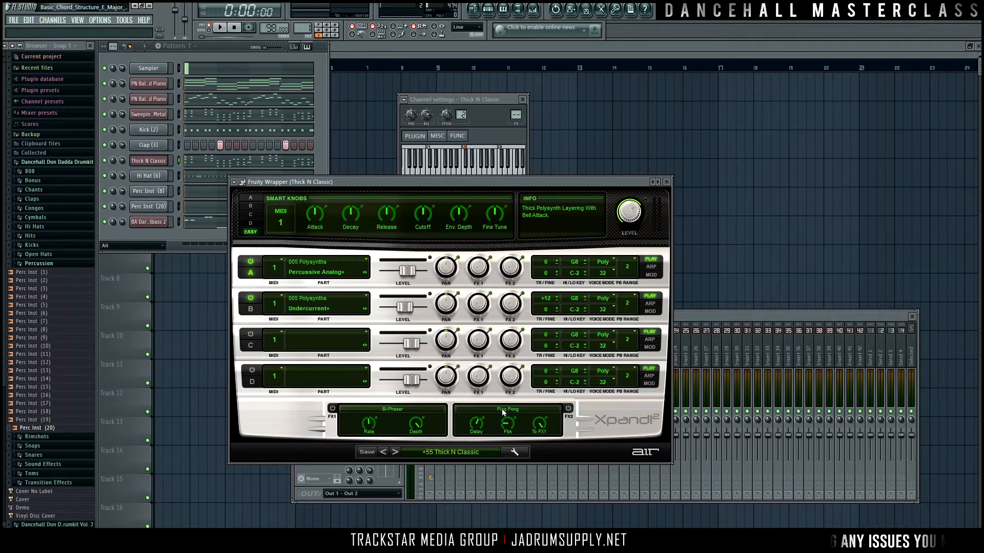
left_click(149, 114)
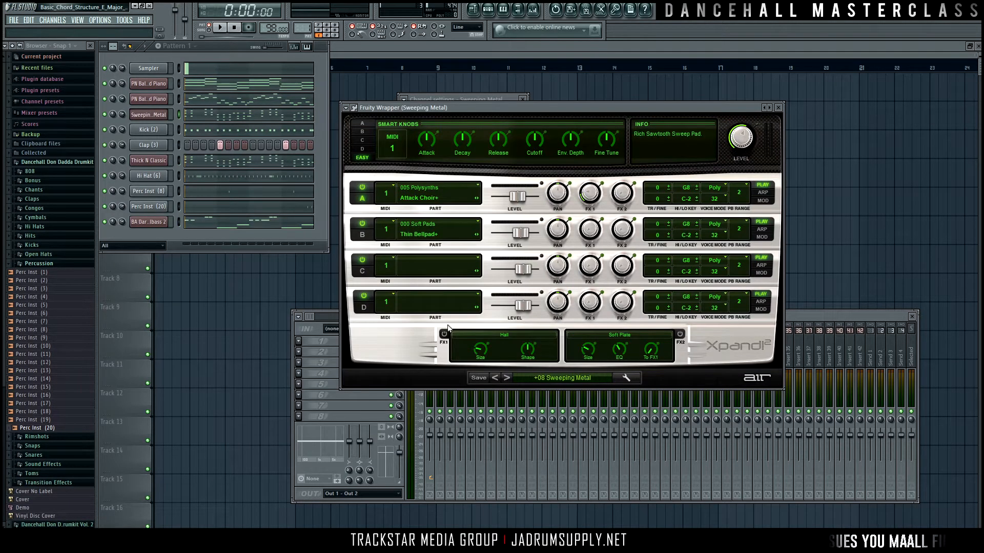
left_click(157, 100)
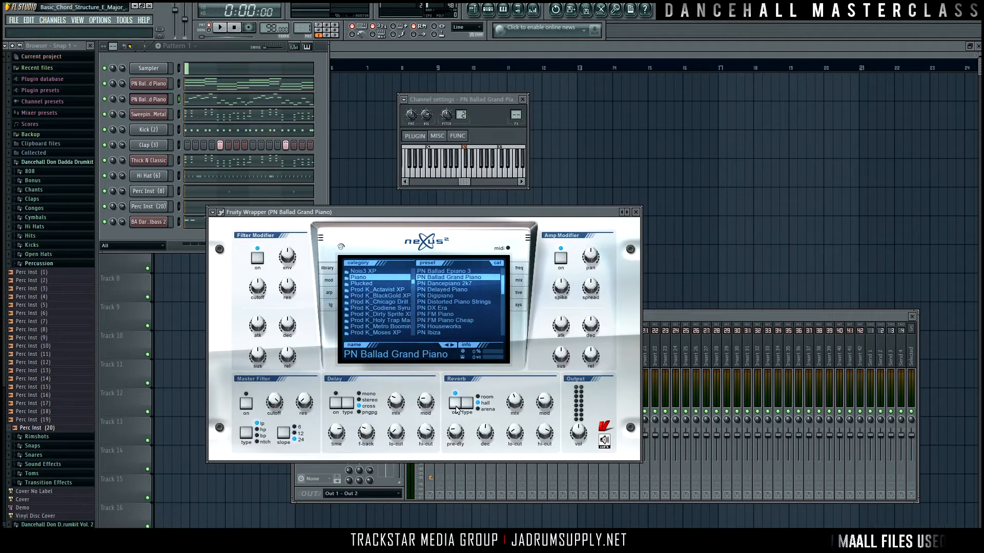
left_click_drag(439, 408, 531, 342)
left_click(548, 336)
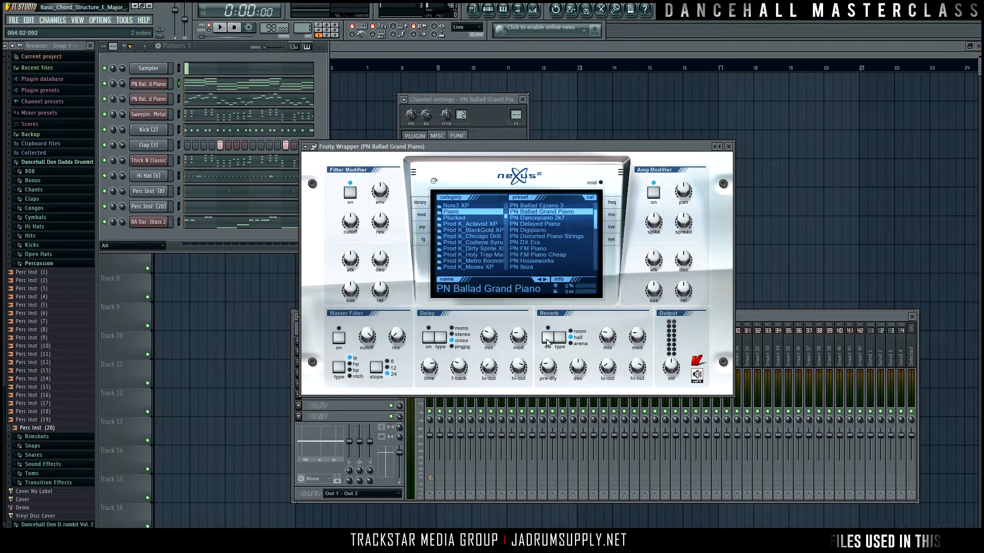
left_click(729, 146)
left_click(522, 99)
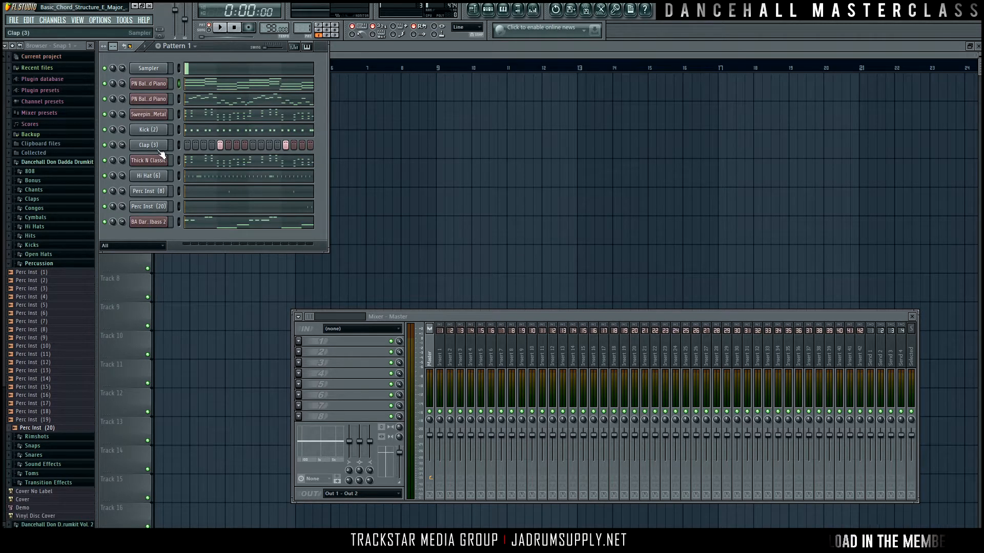
Select every channel except Sampler and link them to consecutive mixer tracks starting from Insert 1.
left_click(179, 83)
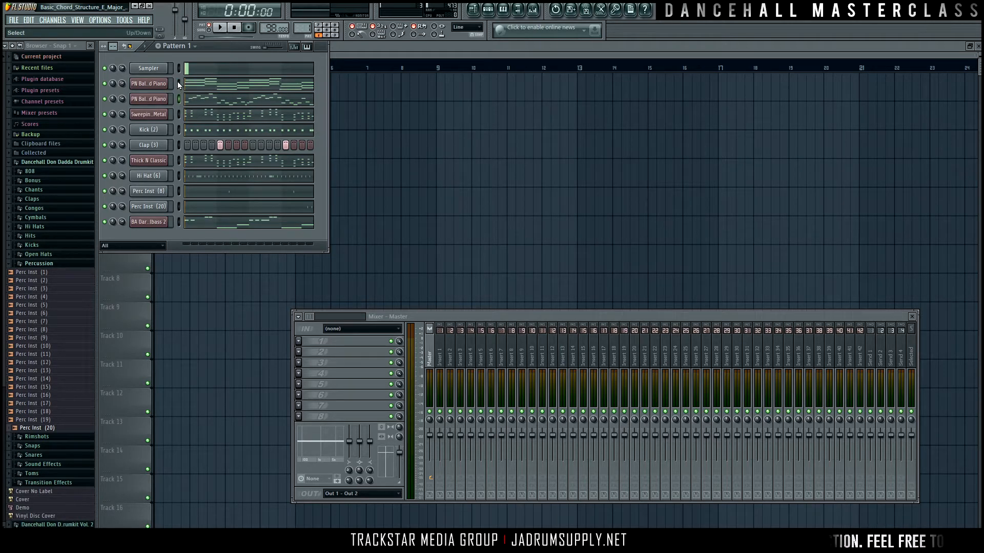
left_click(179, 114)
left_click(179, 160)
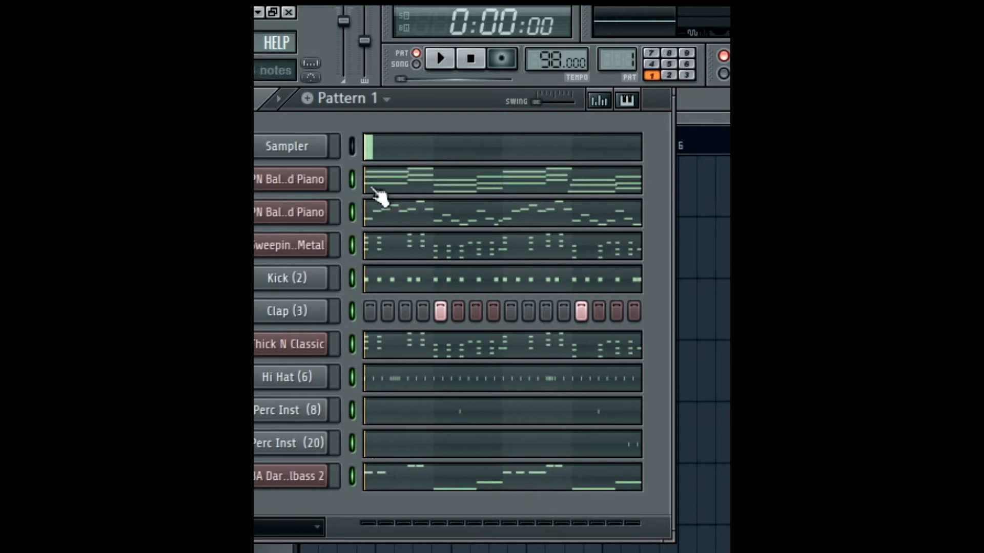
right_click(352, 182)
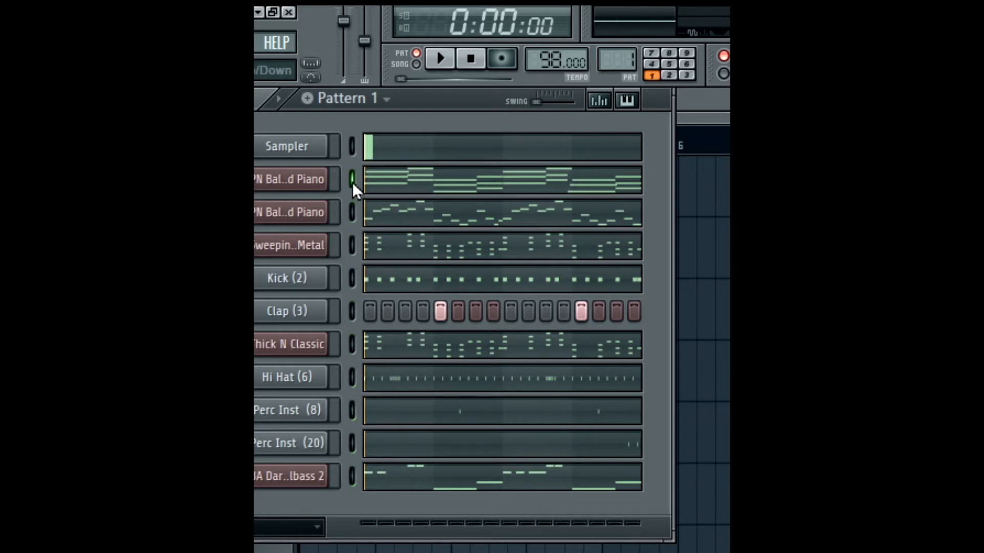
right_click(352, 181)
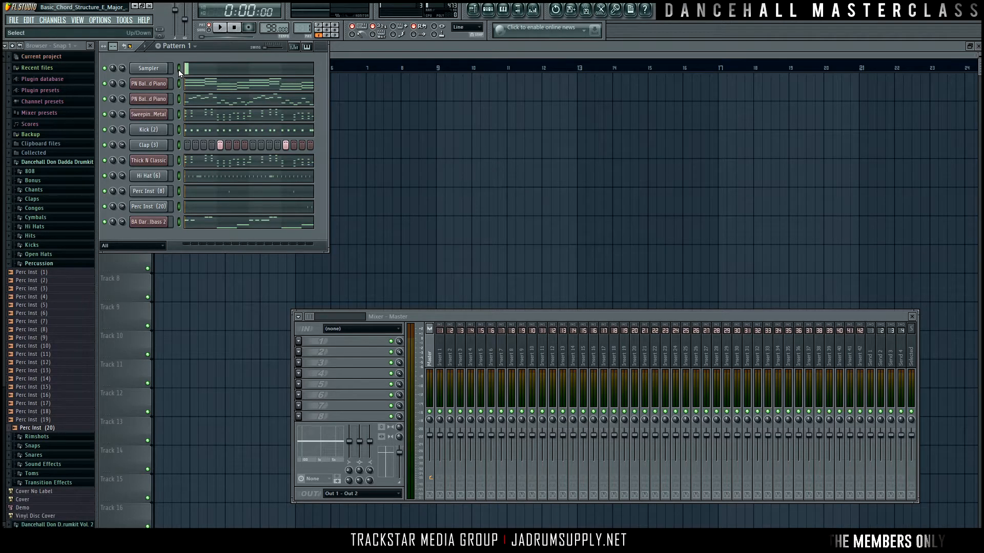
left_click(442, 354)
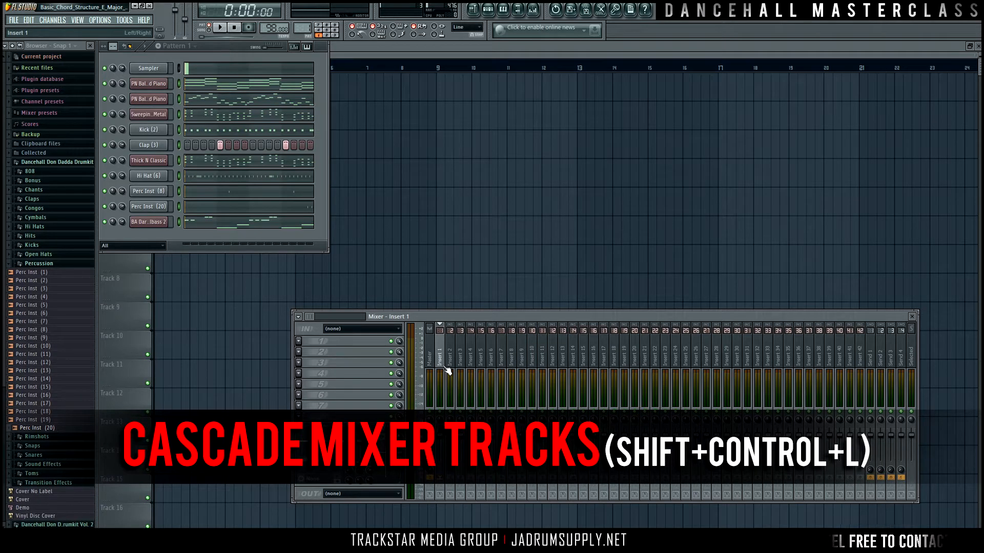
key("ctrl+shift+l")
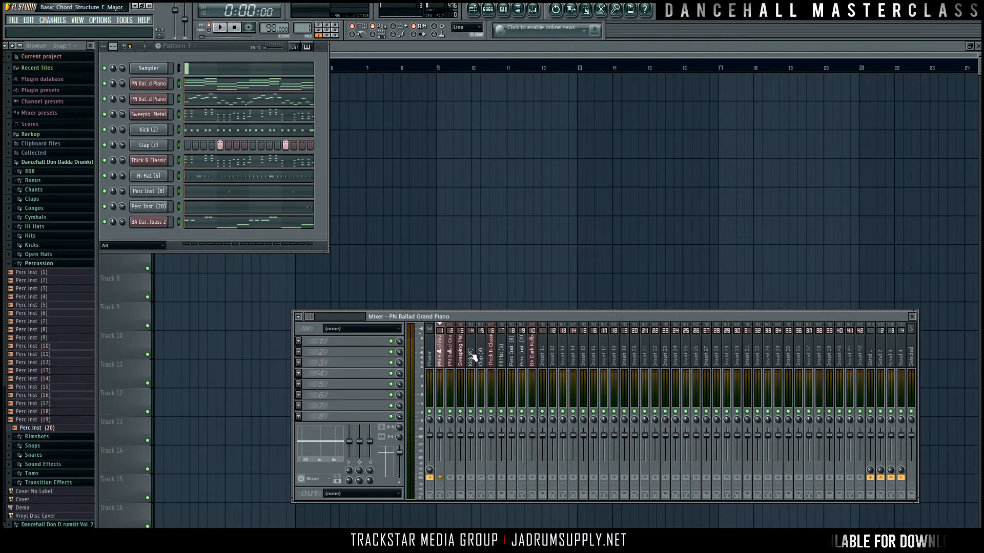
Play the pattern and check the linked mixer tracks from PN Ballad Grand Piano through BA Dark Rollbass 2.
key("space")
key("space")
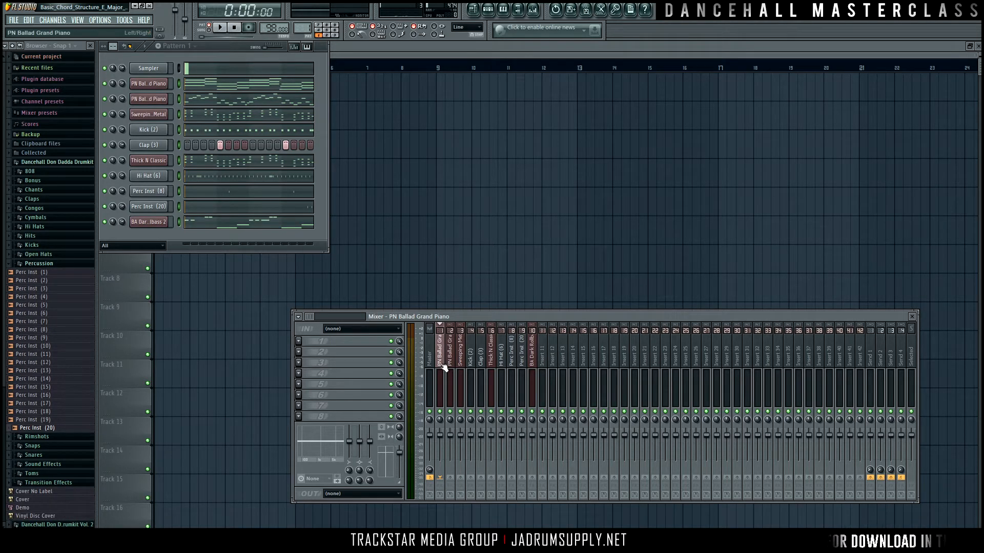
left_click(536, 366)
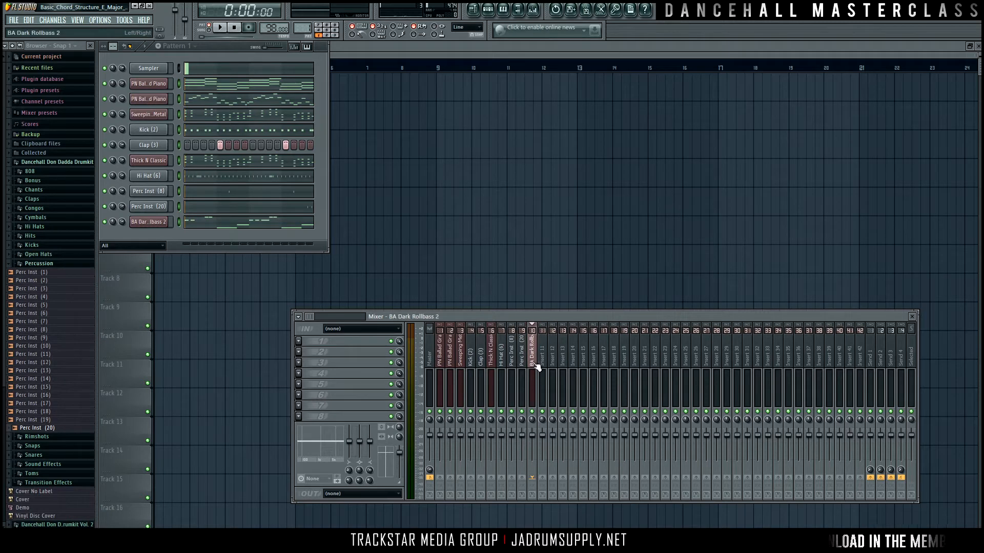
left_click(443, 363)
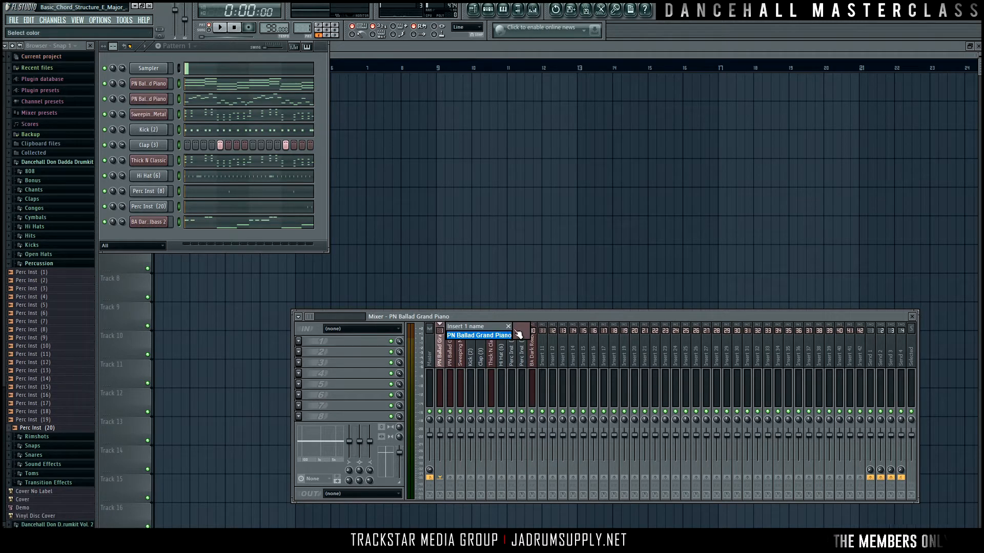
left_click(534, 365)
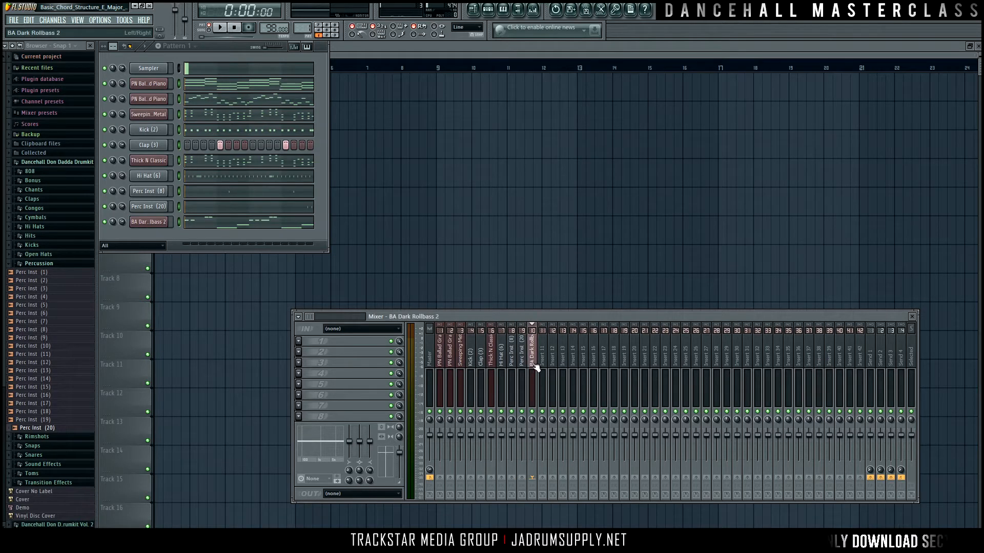
double_click(575, 365)
left_click(642, 326)
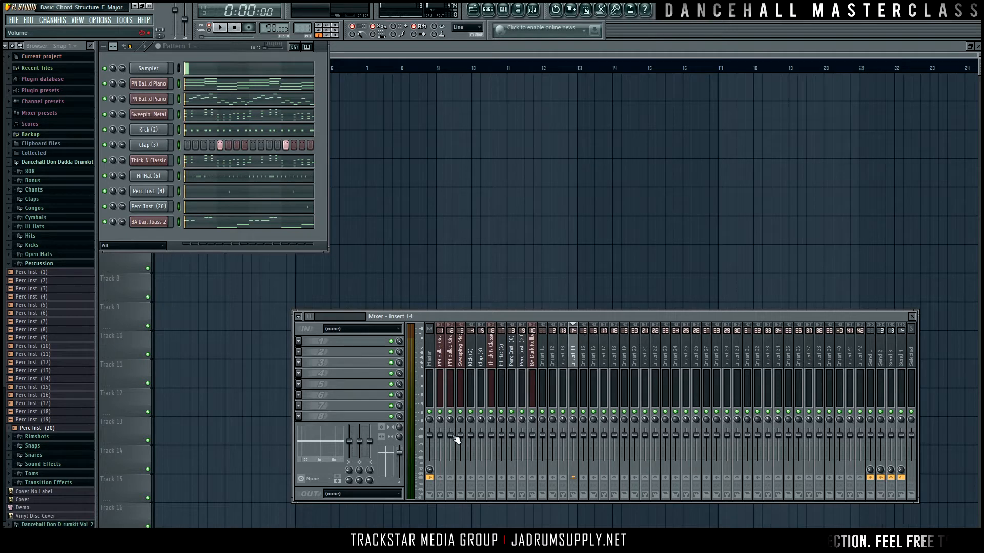
Pull all the volume faders down on the ten linked mixer tracks, from the first PN Ballad Grand Piano to BA Dark Rollbass 2.
left_click_drag(440, 436, 450, 460)
left_click_drag(461, 436, 471, 460)
left_click_drag(481, 436, 491, 460)
left_click_drag(502, 435, 501, 460)
left_click_drag(512, 435, 522, 460)
left_click_drag(532, 435, 532, 460)
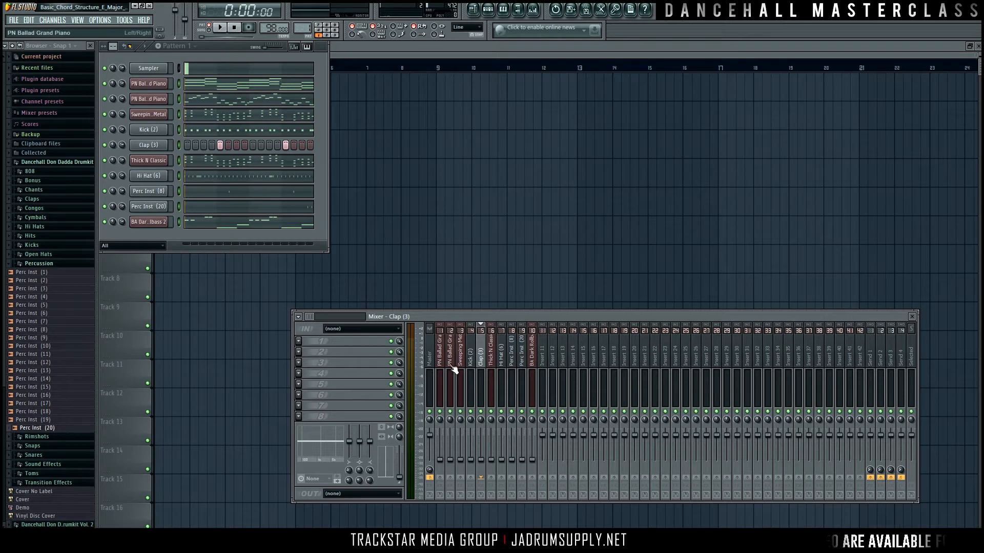
Load Wave Candy into effect slot 8 of the Master track and place its meter display at the far end of the playlist.
left_click(431, 359)
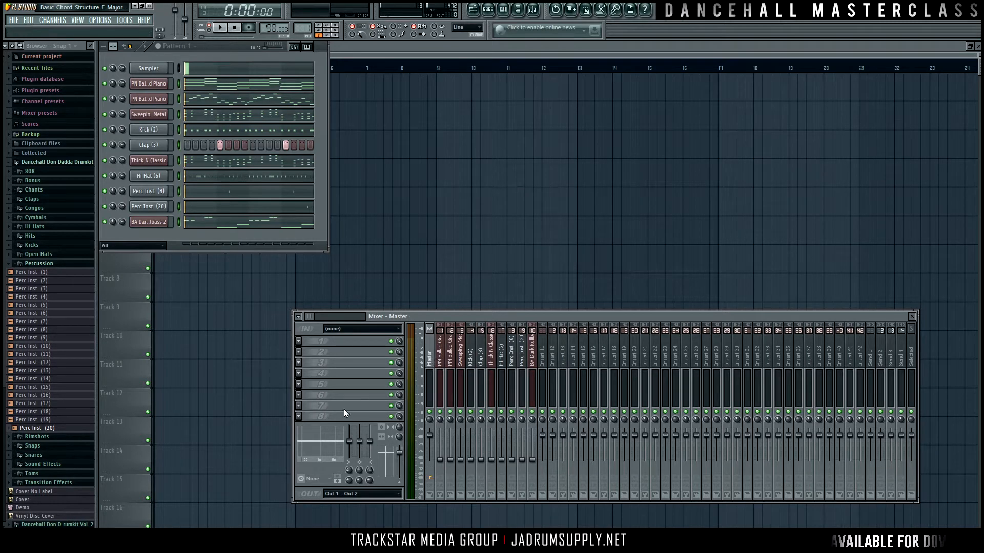
left_click(298, 416)
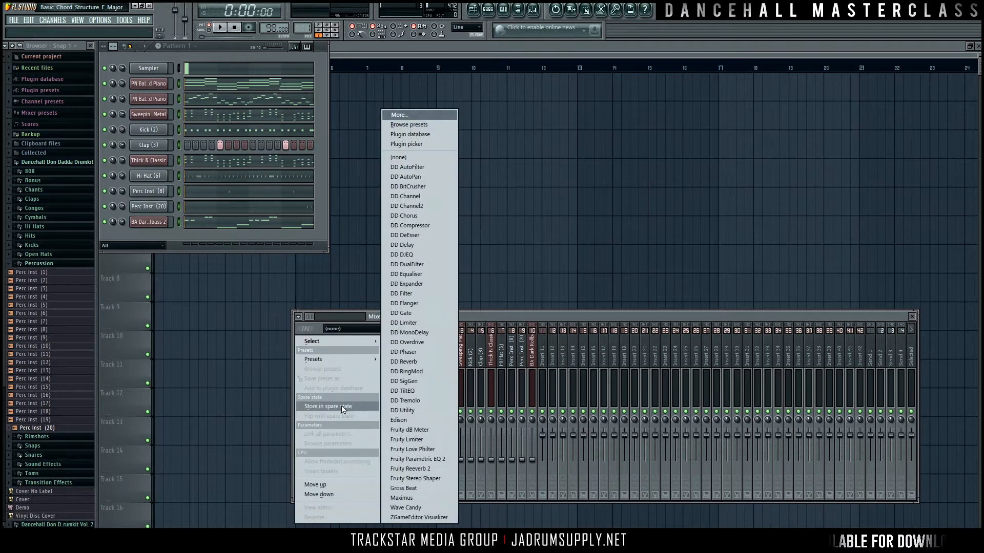
left_click(417, 509)
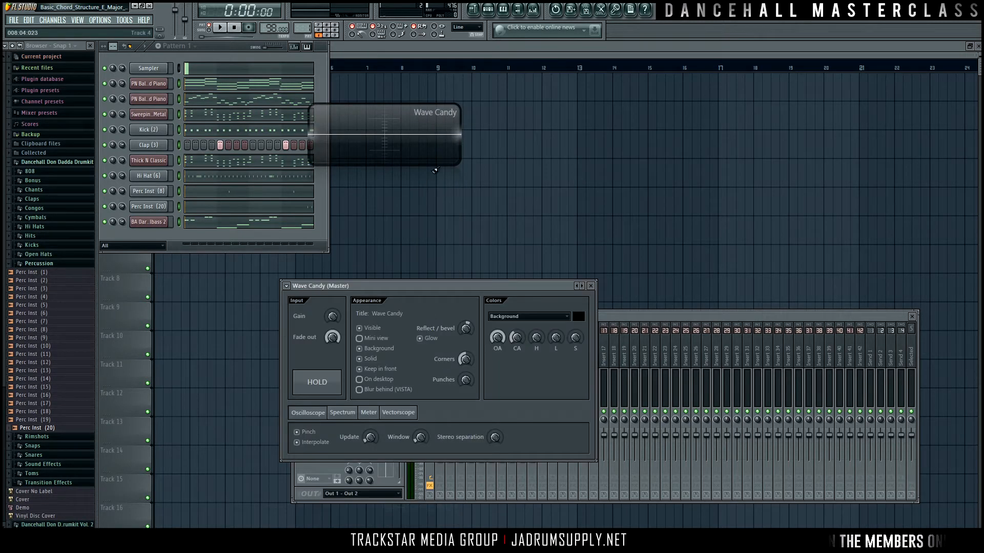
left_click_drag(433, 287, 464, 291)
left_click_drag(395, 125, 689, 136)
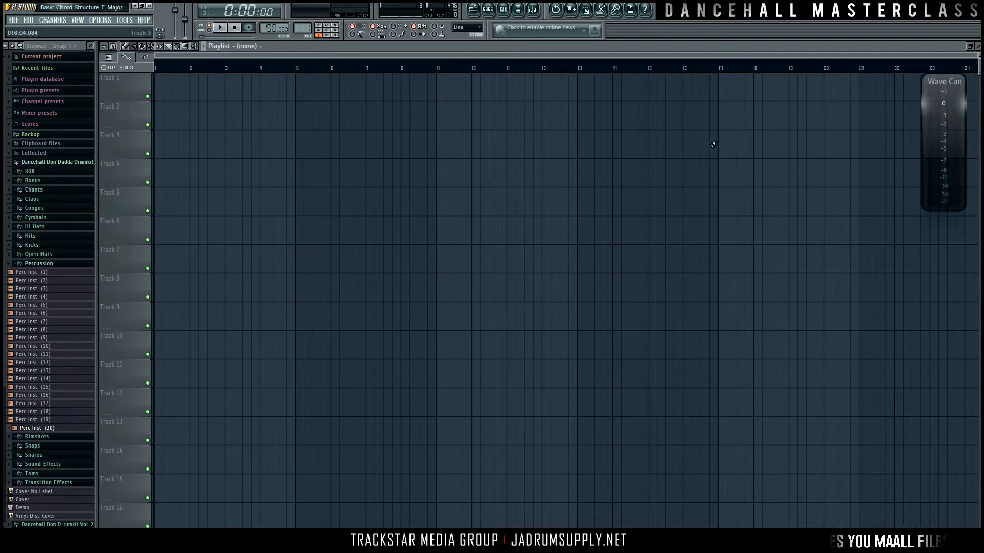
Raise the first PN Ballad Grand Piano track's fader during playback, and resize the mixer window to a narrower width.
key("space")
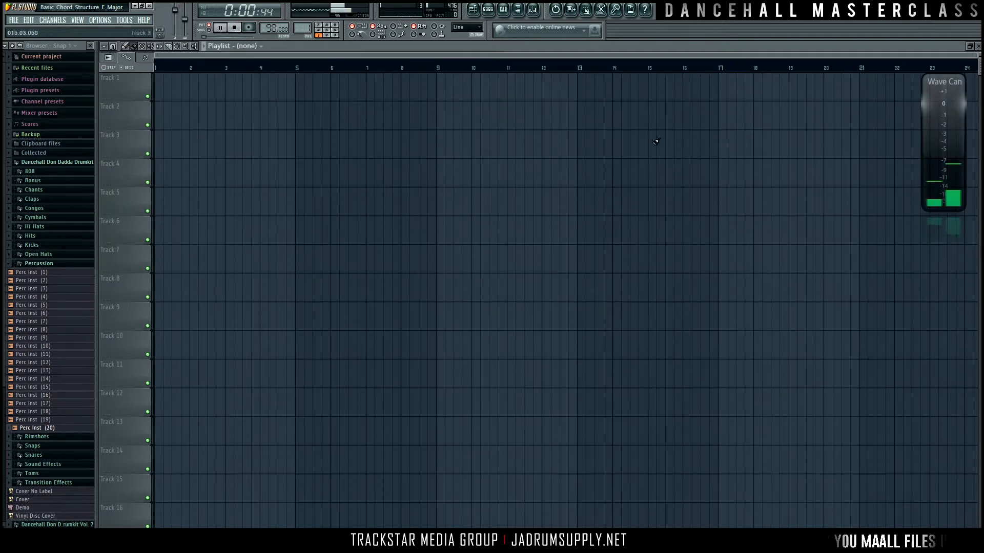
key("F9")
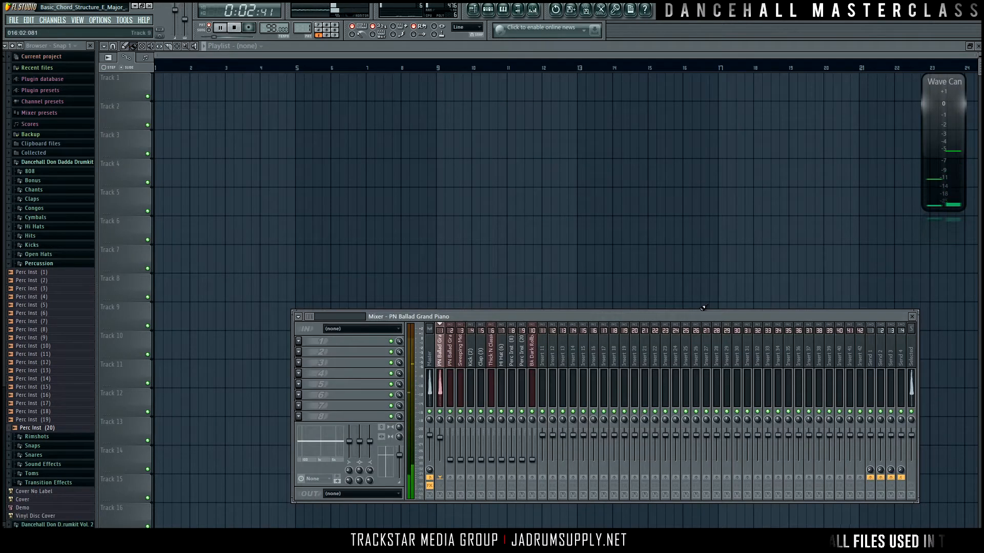
key("Return")
key("space")
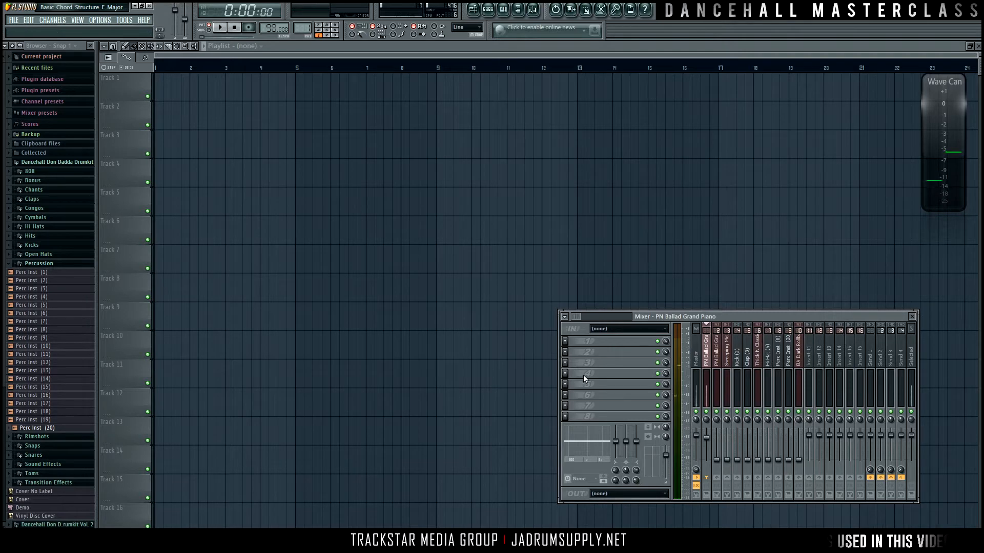
left_click_drag(559, 378, 362, 379)
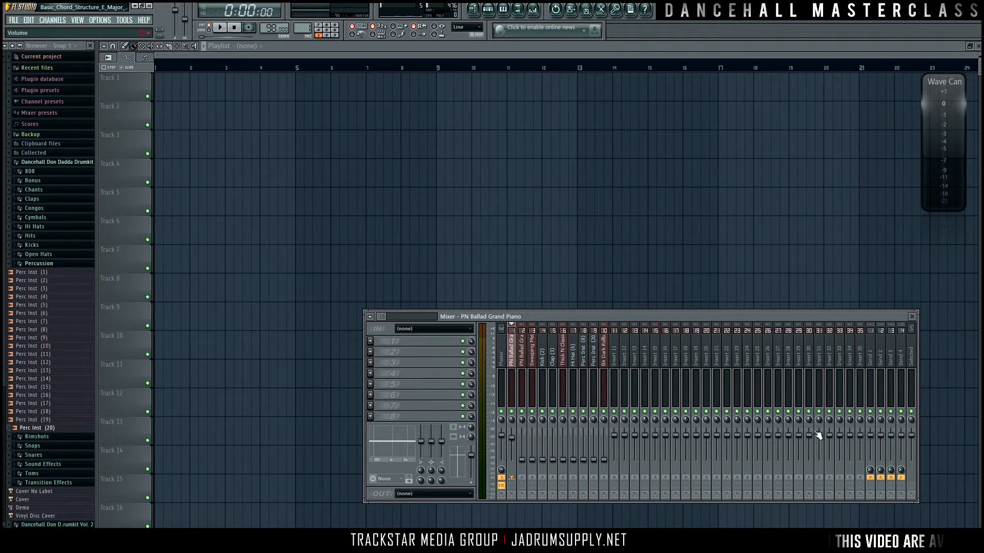
Widen the mixer window, move it lower in the workspace, and set the first PN Ballad Grand Piano track's fader to -6.0 dB.
left_click_drag(917, 501, 948, 501)
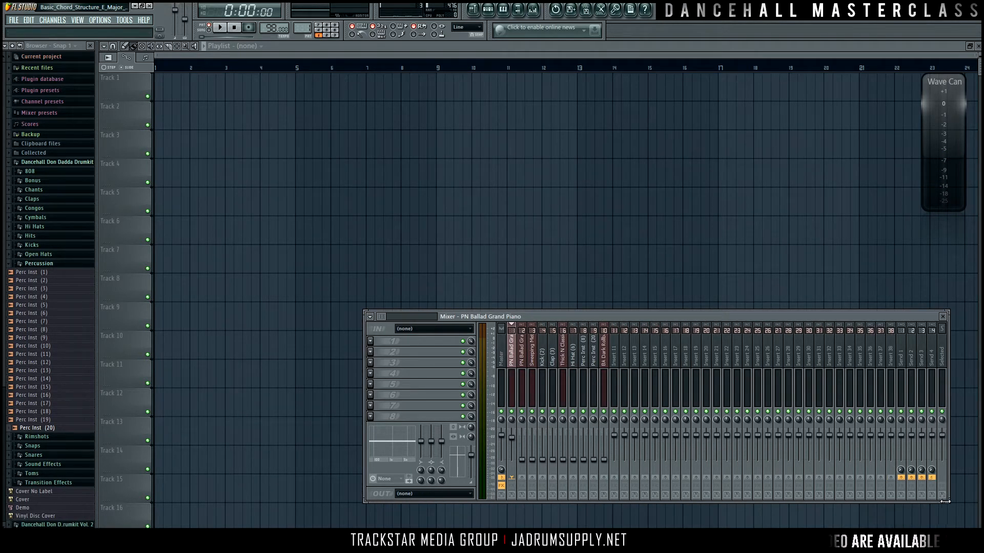
left_click_drag(642, 316, 586, 344)
left_click_drag(456, 465, 455, 469)
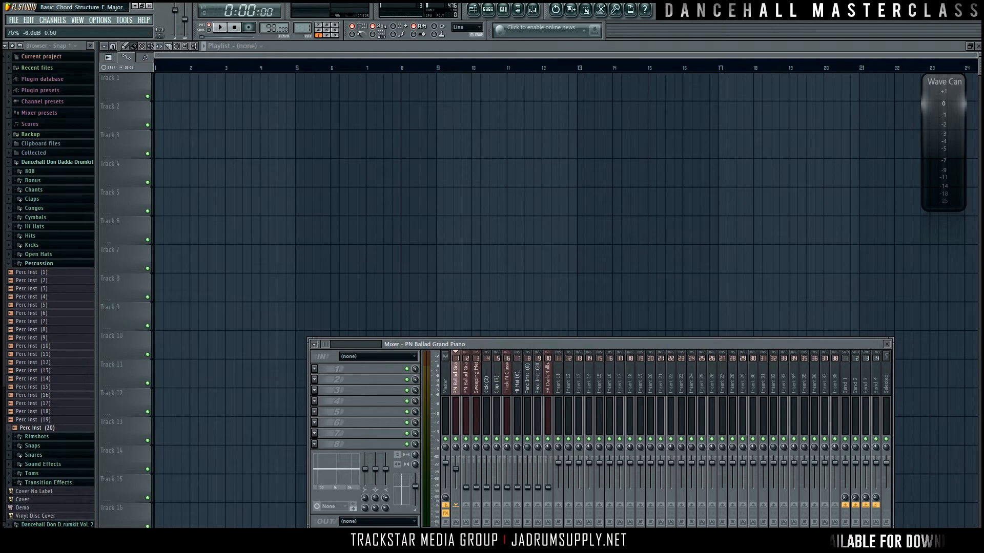
Load Fruity Parametric EQ 2 into effect slot 1 of the first PN Ballad Grand Piano track and place it beside the displayed channel rack.
left_click(314, 369)
mouse_move(379, 365)
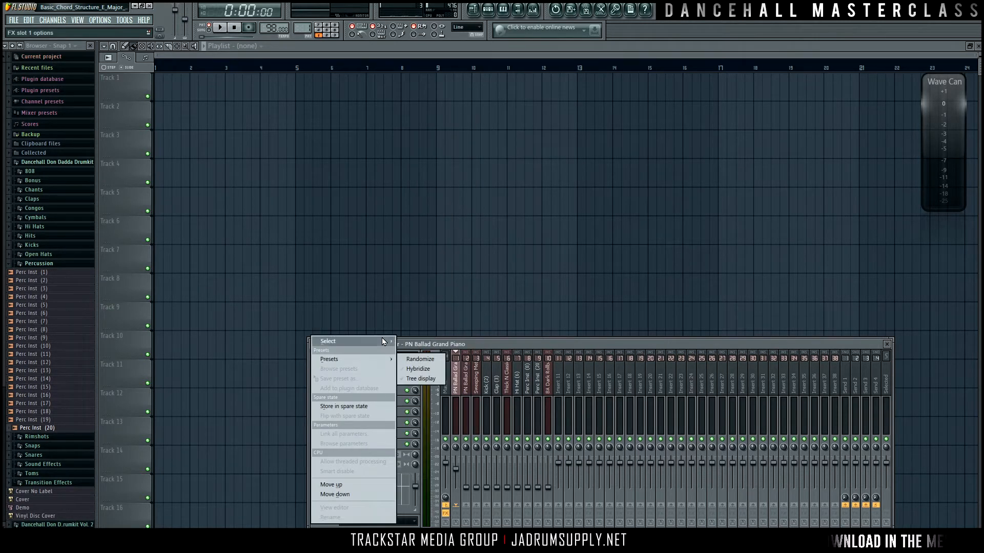
mouse_move(380, 339)
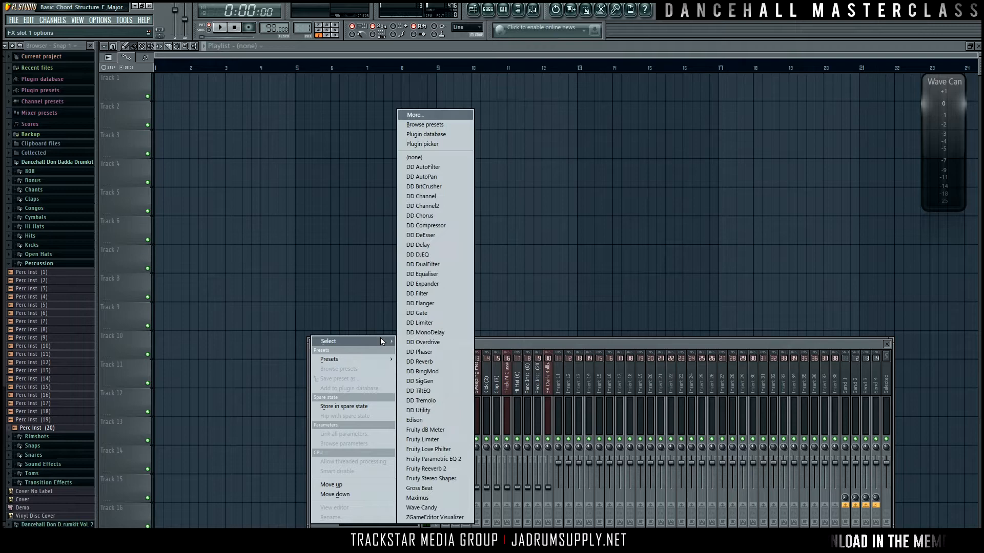
left_click(459, 461)
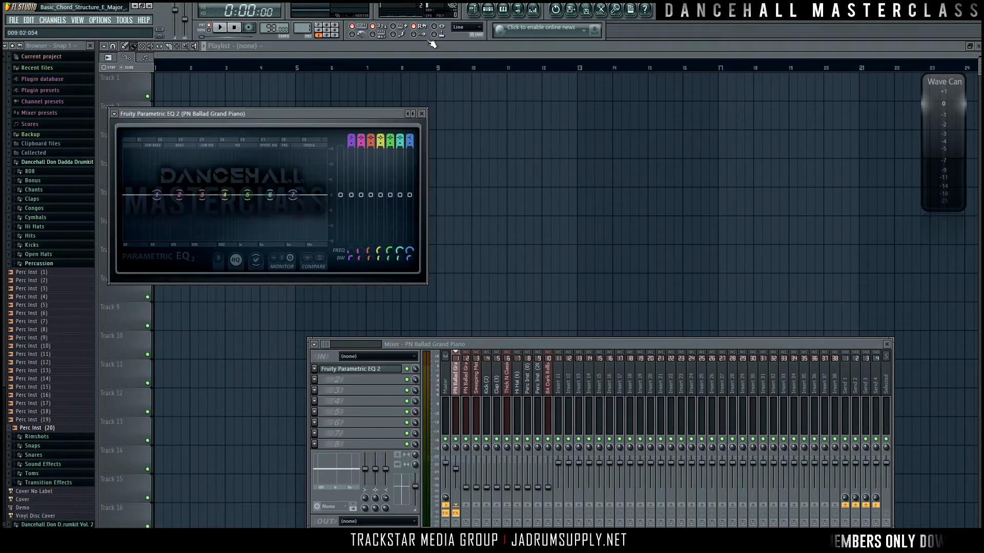
left_click(488, 9)
left_click_drag(356, 117, 610, 94)
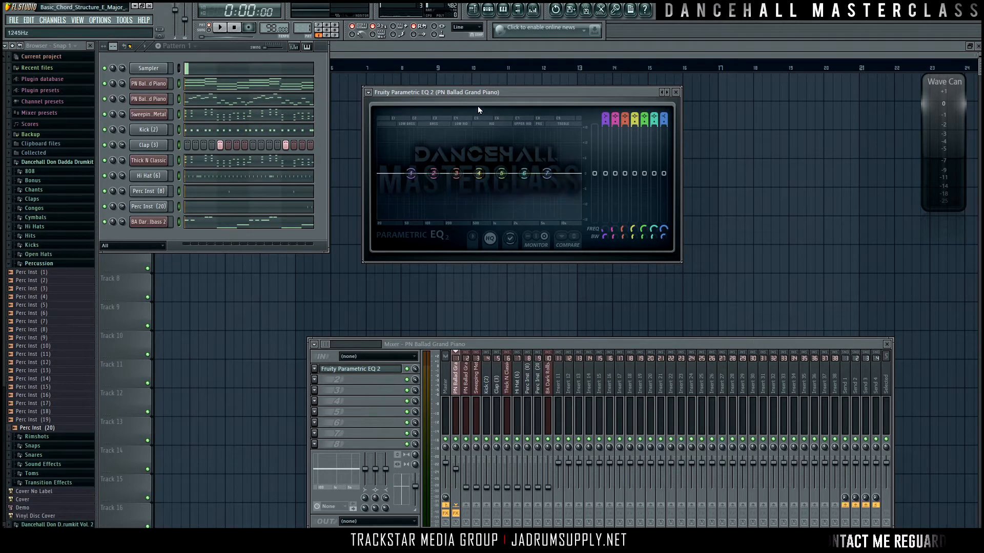
left_click_drag(506, 90, 565, 114)
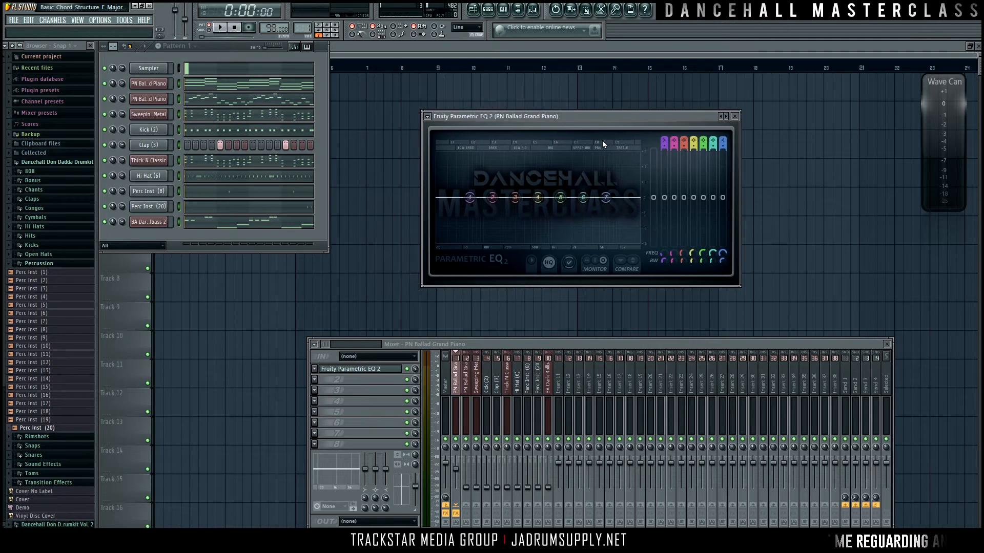
Make EQ band 1 a high-pass filter, move its cutoff to about 205 Hz, and adjust its order for a steep slope.
left_click(665, 144)
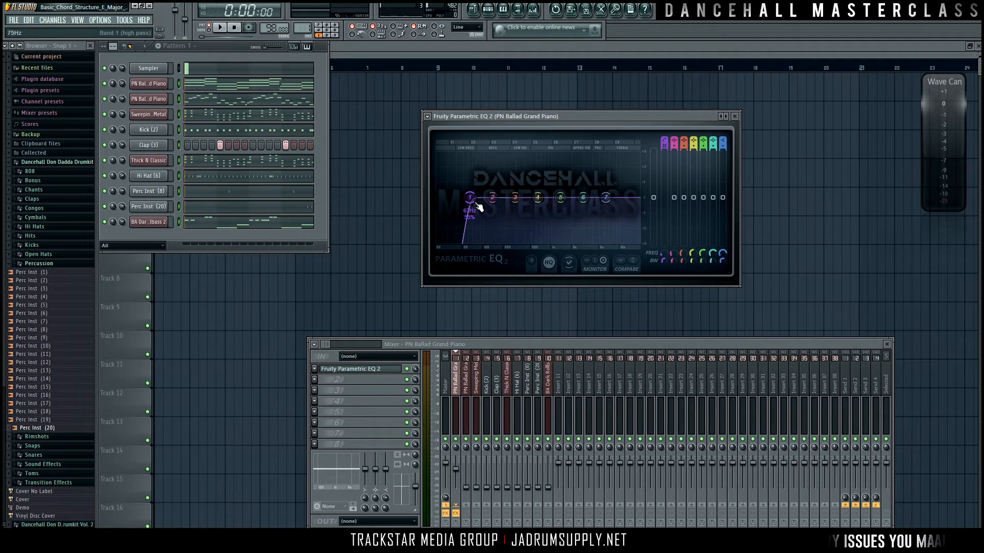
left_click_drag(663, 143, 663, 145)
left_click_drag(470, 198, 512, 198)
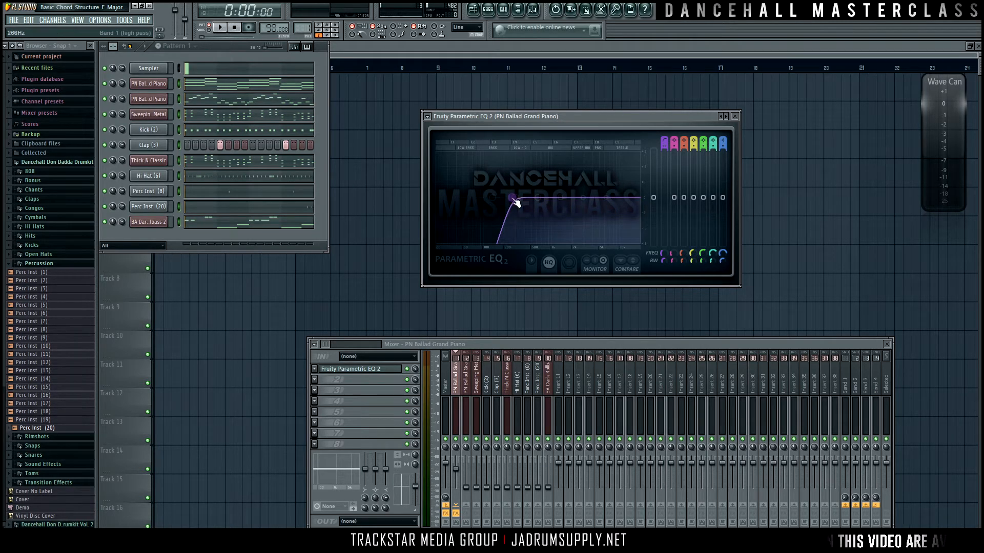
left_click_drag(511, 199, 509, 199)
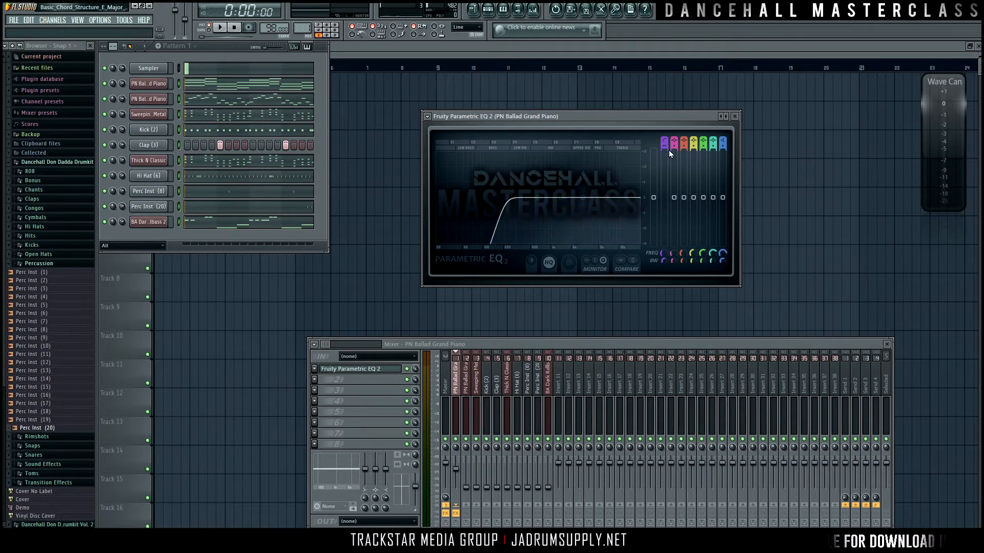
left_click_drag(665, 147, 664, 142)
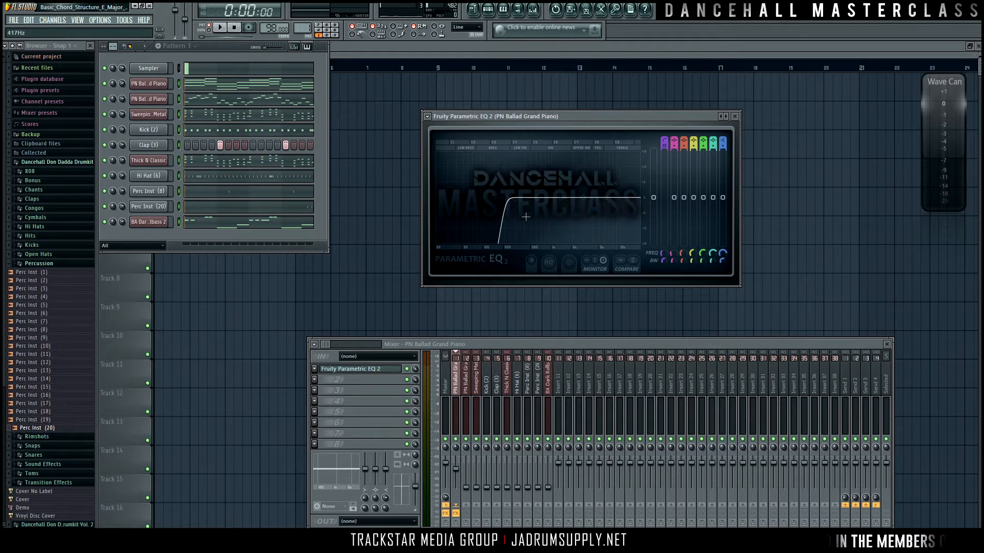
Try different filter types on EQ band 7, compare the curve with high-quality oversampling on and off, and return band 7 to neutral.
scroll(723, 144, "up", 2)
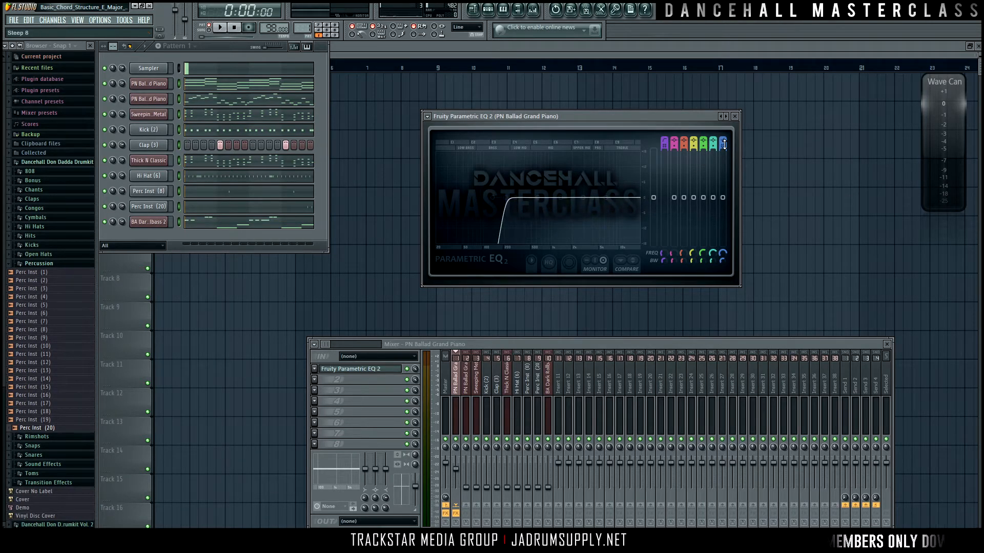
scroll(724, 138, "up", 2)
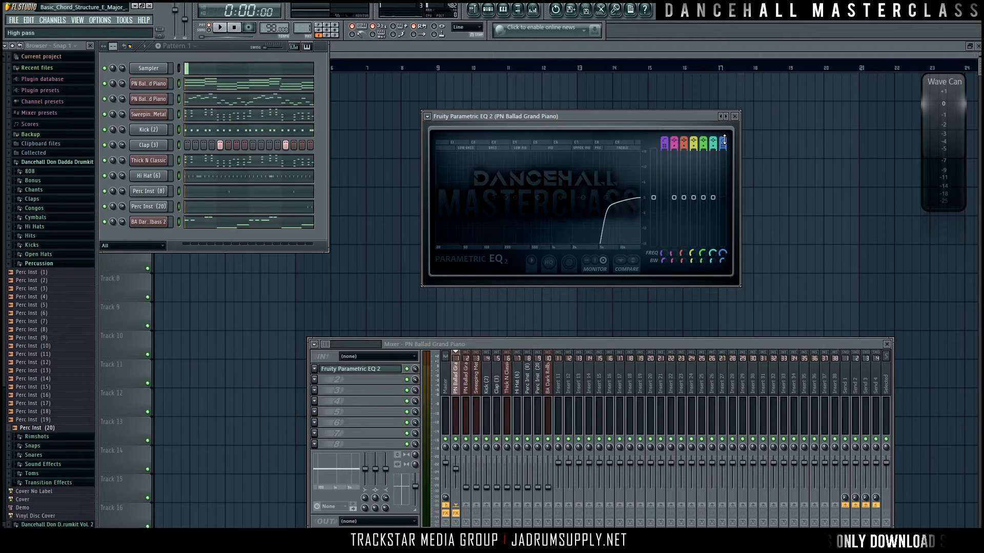
scroll(724, 139, "down", 1)
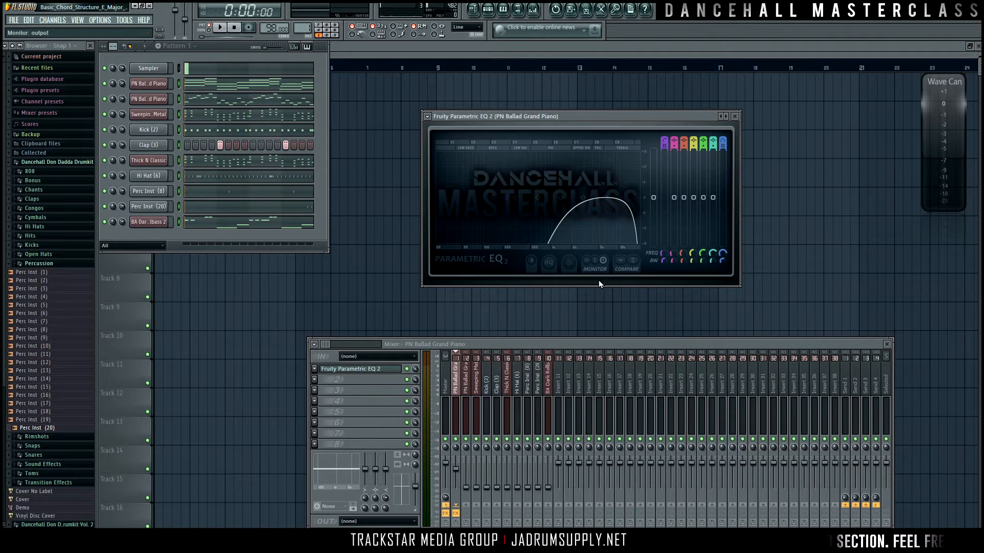
left_click(555, 264)
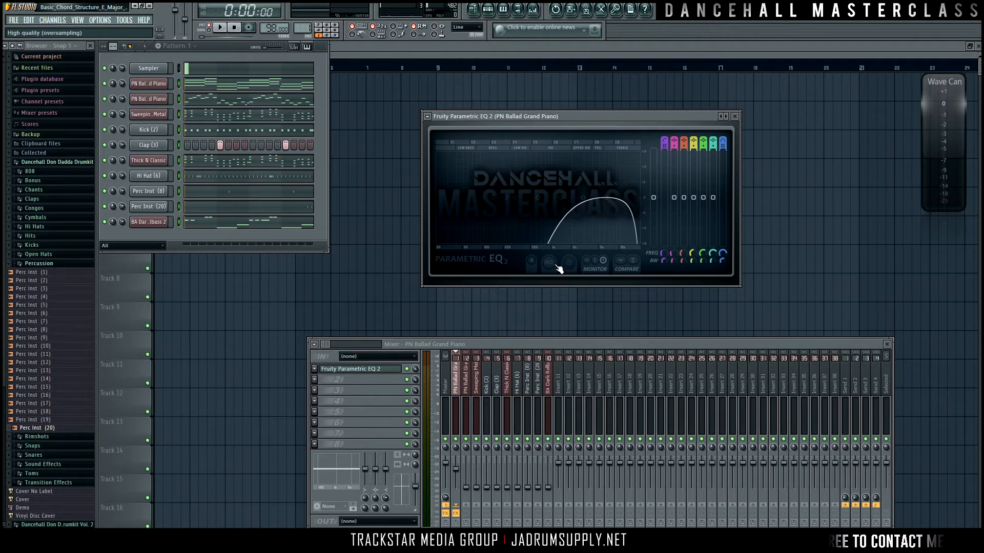
left_click(556, 265)
left_click(556, 265)
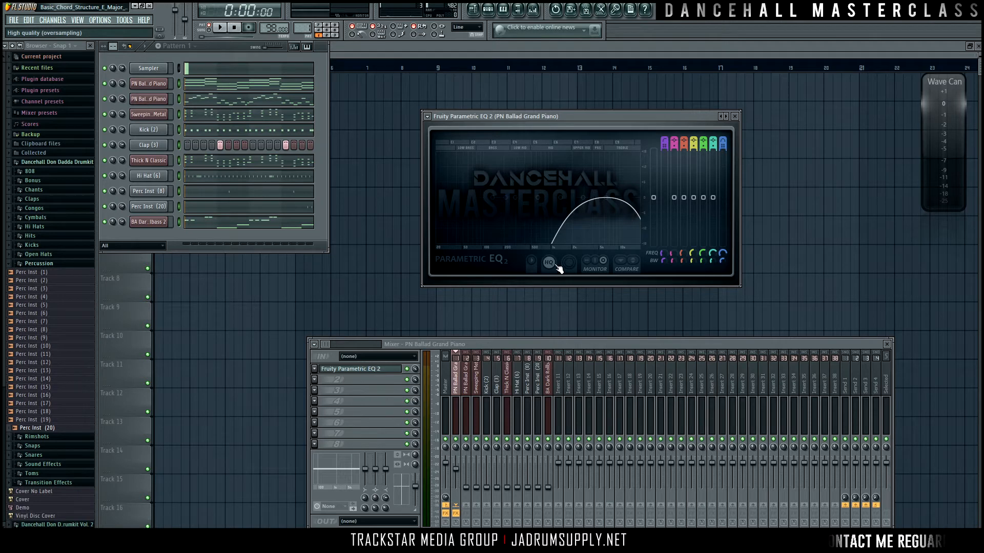
left_click(557, 265)
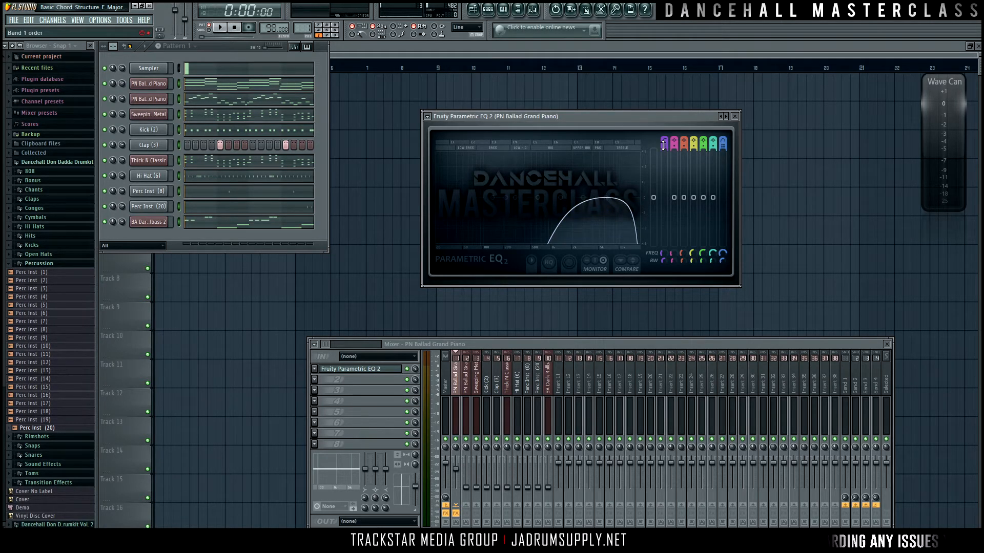
left_click(723, 143)
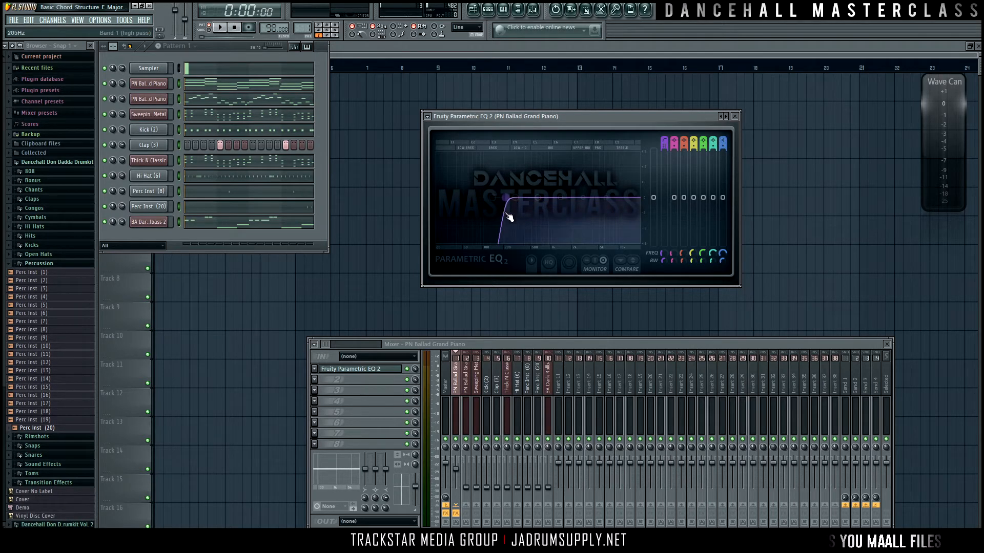
left_click(548, 263)
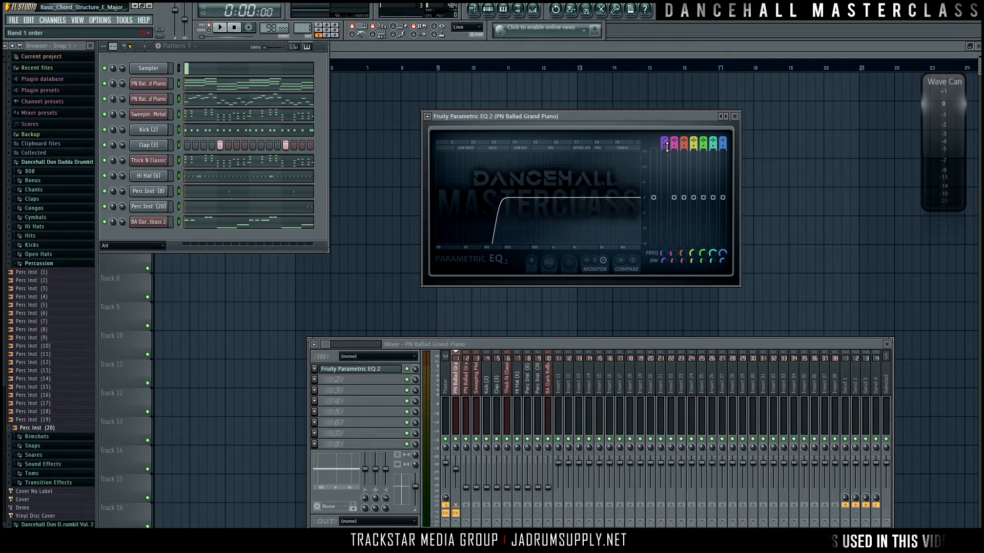
Give the band 1 high-pass a gentler slope and raise its cutoff to about 283 Hz while the pattern plays.
left_click_drag(665, 147, 665, 154)
key("space")
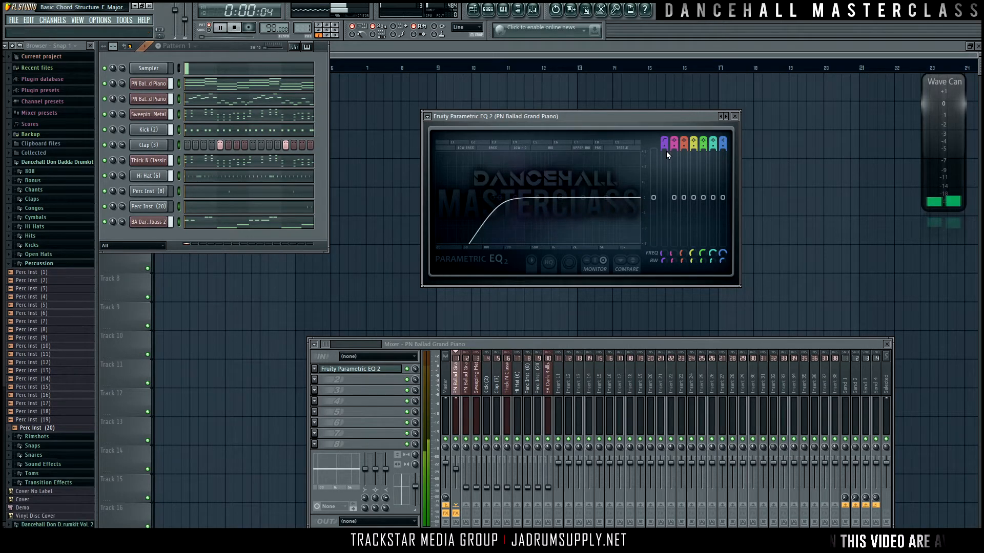
left_click_drag(489, 212, 501, 200)
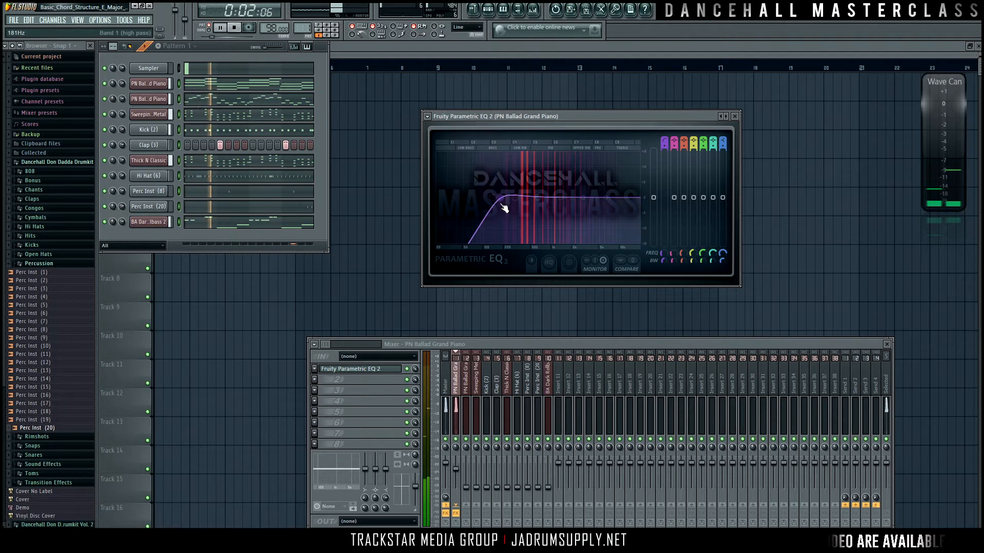
left_click_drag(496, 197, 516, 198)
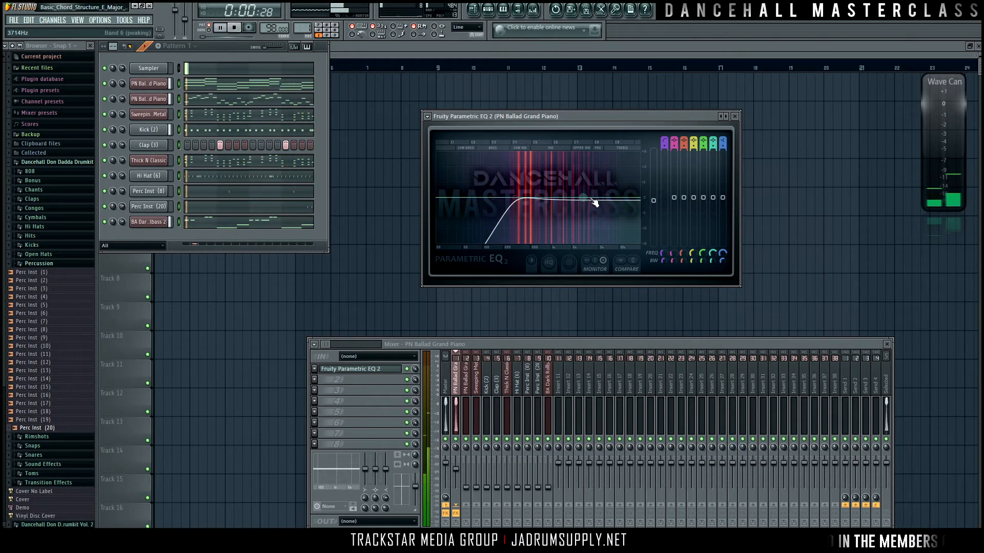
Move the EQ window higher, add a slight boost with band 6 during playback, and fine-tune the neighbouring bands.
left_click_drag(595, 114, 573, 76)
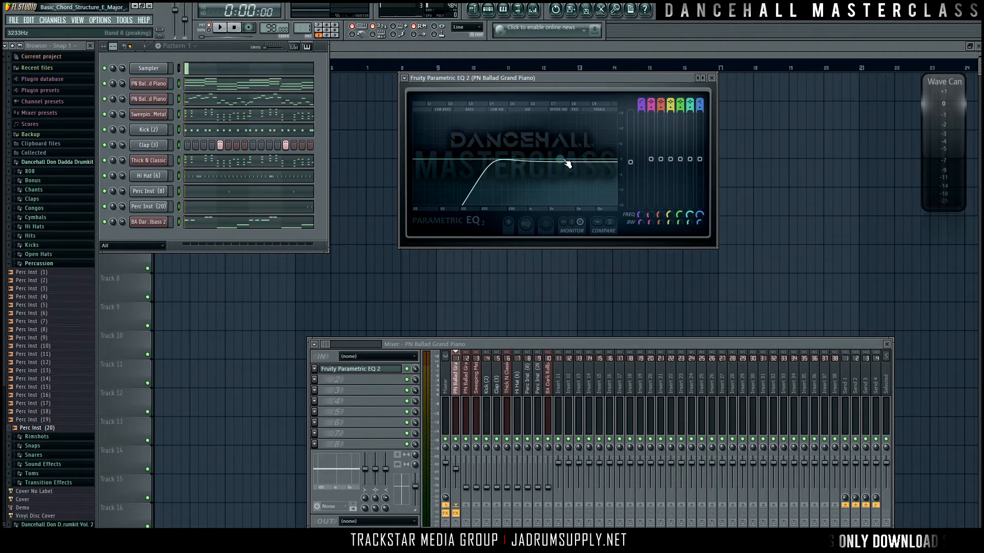
key("space")
mouse_move(560, 158)
left_mouse_down()
mouse_move(563, 128)
mouse_move(522, 138)
mouse_move(548, 153)
left_mouse_up()
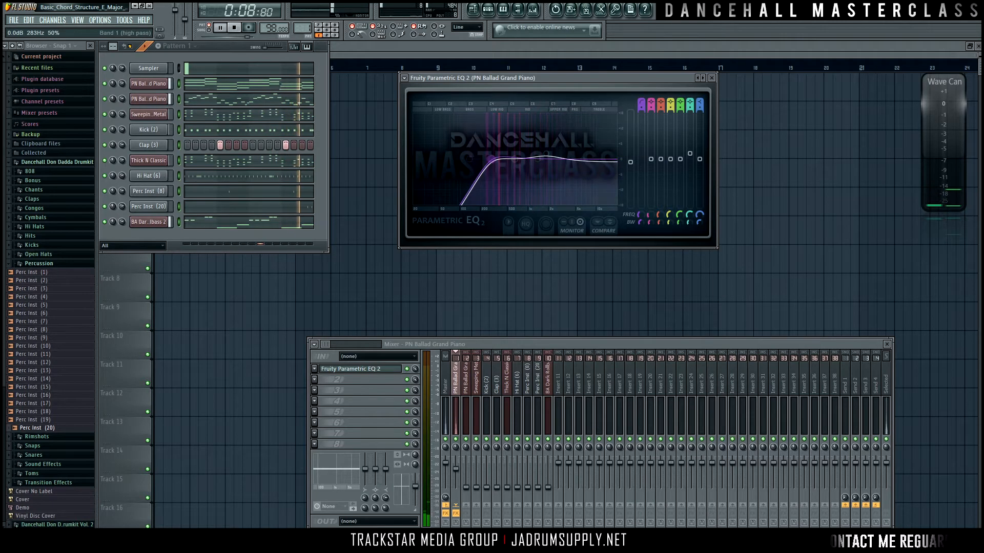
mouse_move(547, 153)
left_mouse_down()
mouse_move(585, 159)
mouse_move(537, 160)
left_mouse_up()
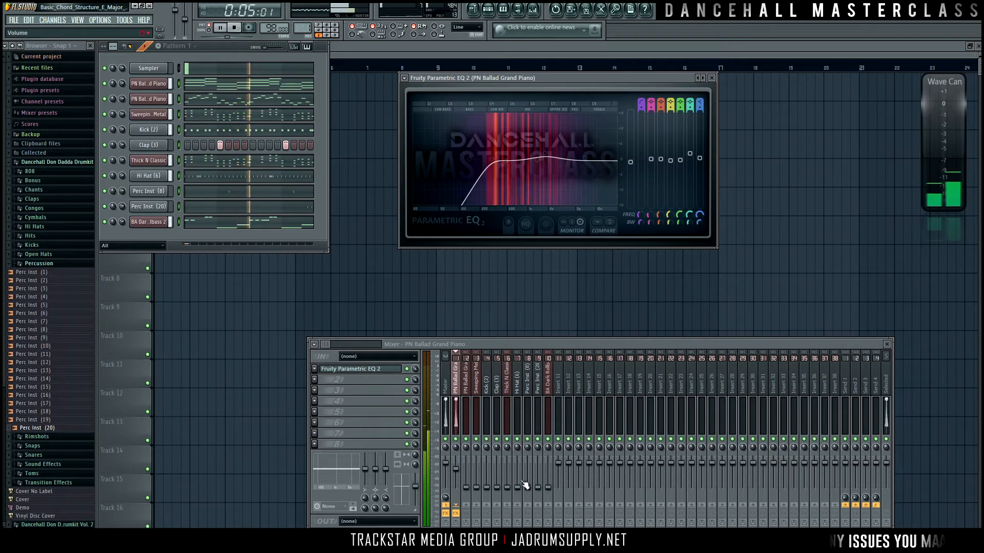
Lower the first PN Ballad Grand Piano track's fader to -9.3 dB during playback and replay the pattern.
left_click_drag(456, 470, 457, 477)
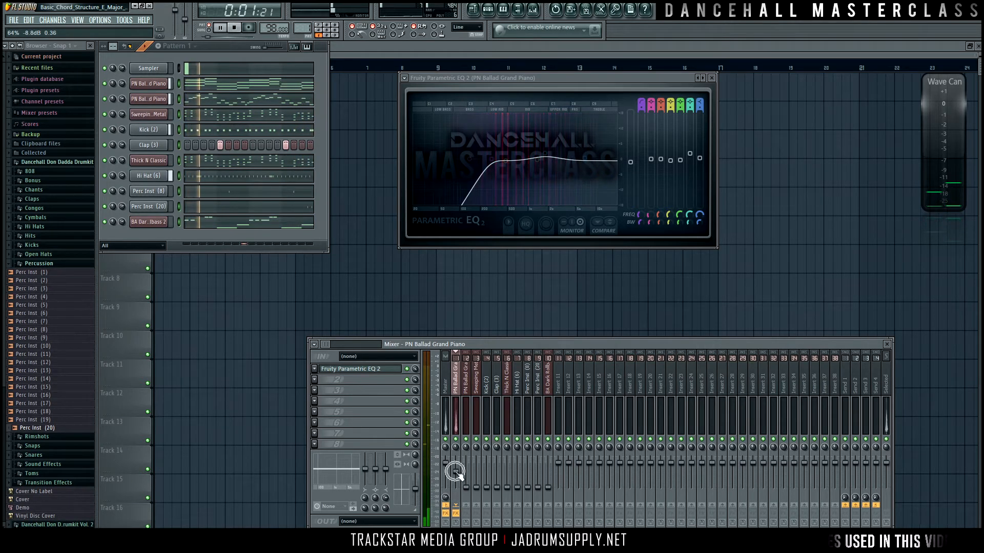
key("space")
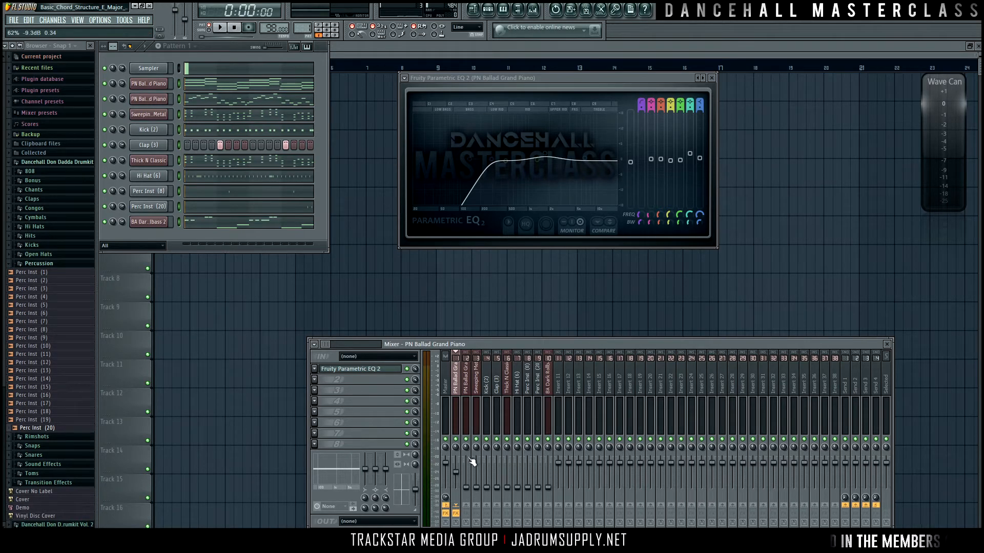
key("space")
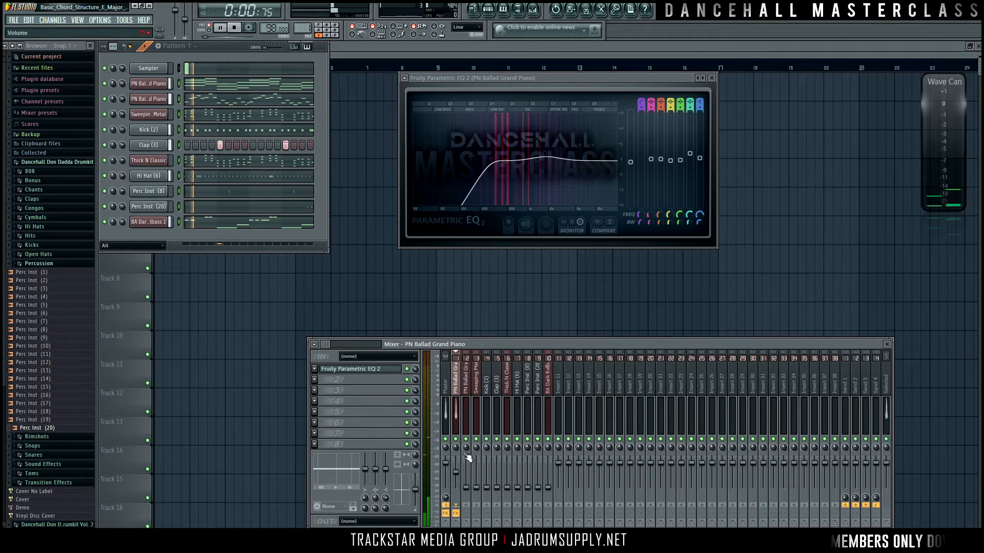
Raise the Sweeping Metal track's fader to about -11.8 dB while the pattern plays, balancing it against the first piano track.
left_click(469, 489)
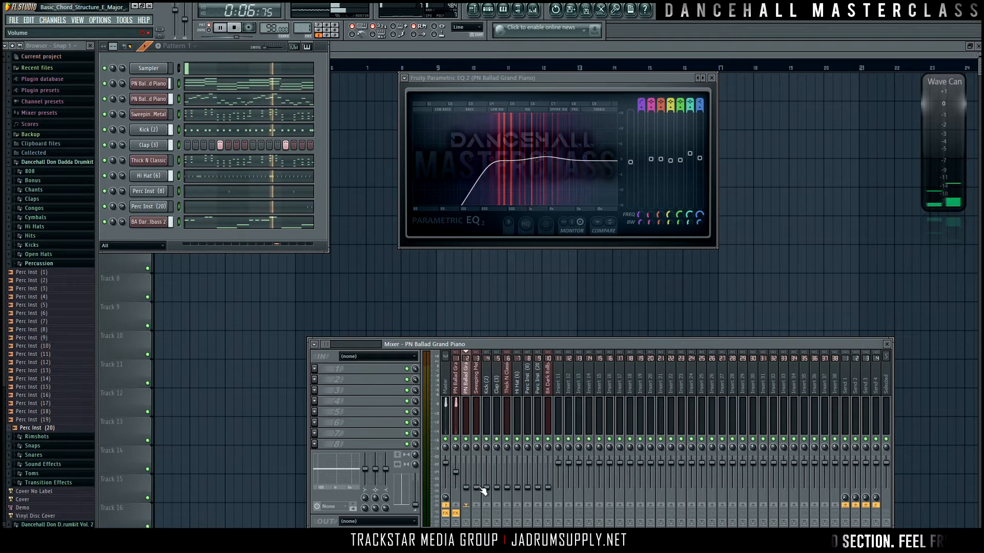
left_click_drag(474, 488, 476, 474)
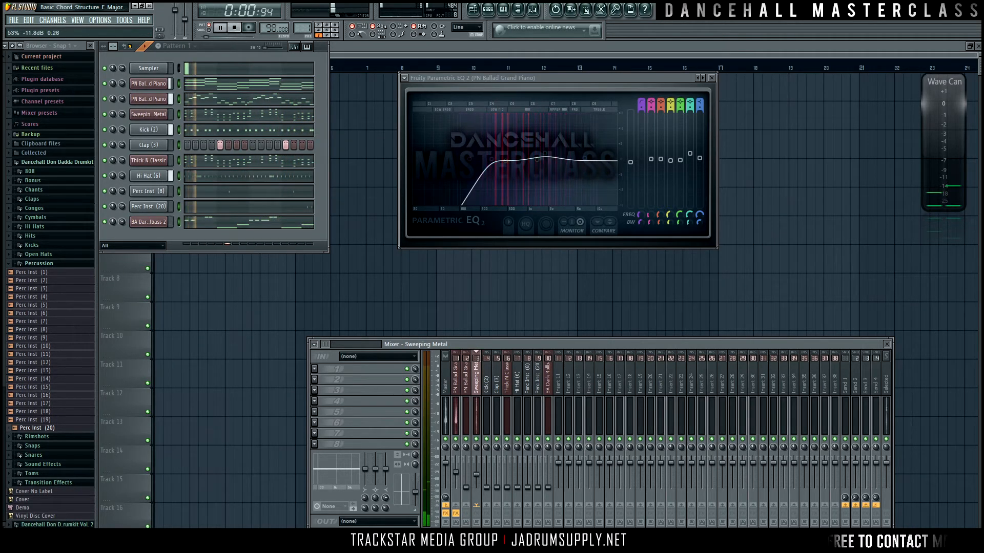
left_click_drag(455, 473, 476, 475)
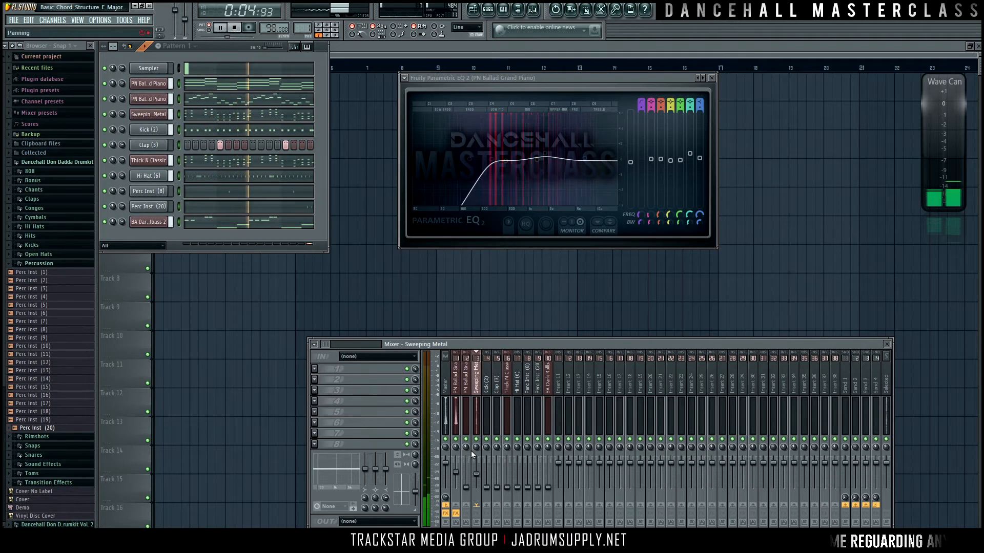
Pan the Sweeping Metal track 39% right and raise its fader to -10.7 dB during playback.
key("space")
scroll(476, 447, "up", 3)
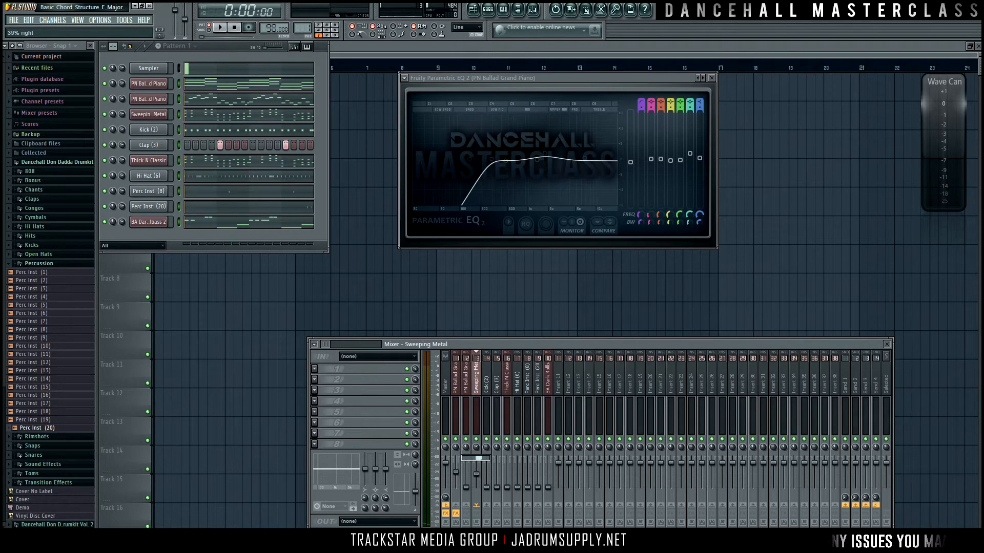
key("space")
left_click_drag(475, 474, 476, 472)
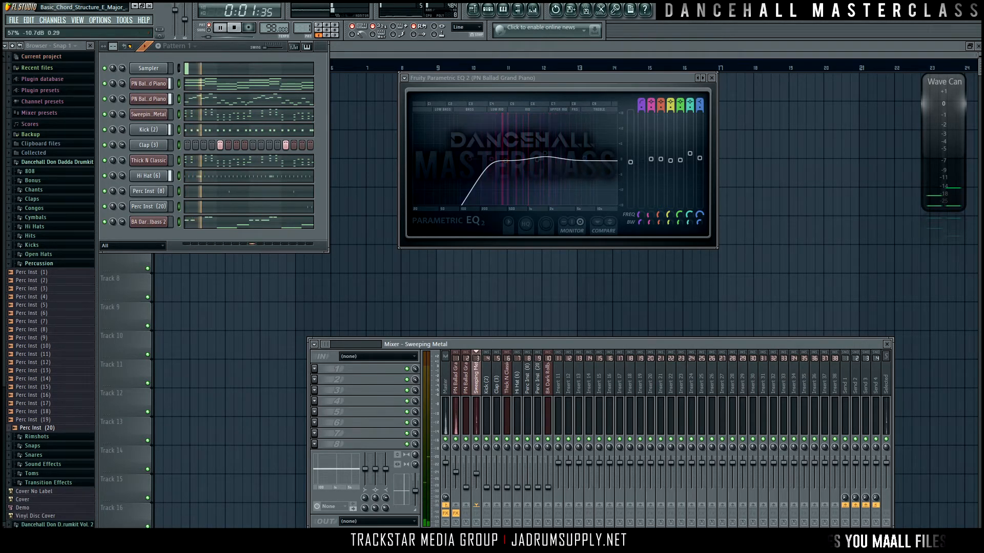
key("space")
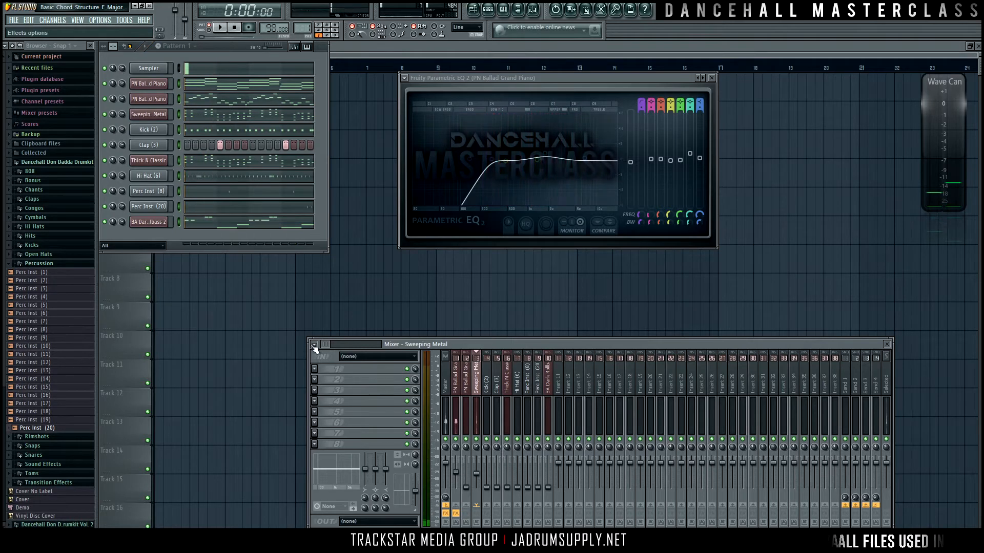
Switch the mixer to wide tracks and move and widen its window so all the tracks show below the channel rack.
left_click(314, 345)
mouse_move(359, 351)
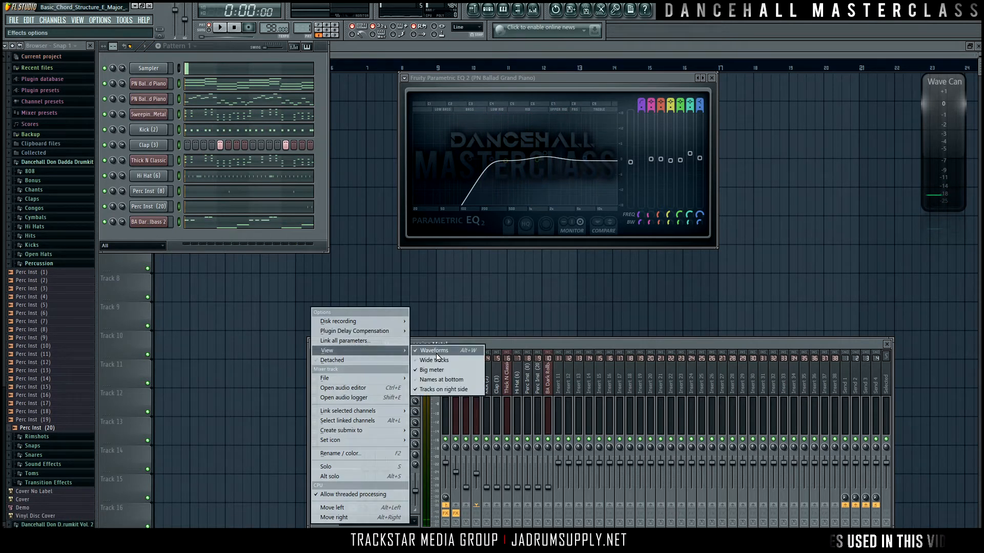
left_click(434, 360)
left_click_drag(531, 346, 370, 304)
left_click_drag(753, 455, 919, 456)
left_click_drag(574, 302, 543, 309)
left_click_drag(893, 413, 949, 407)
Raise the Sweeping Metal track's fader to about -8 dB while the pattern plays.
key("space")
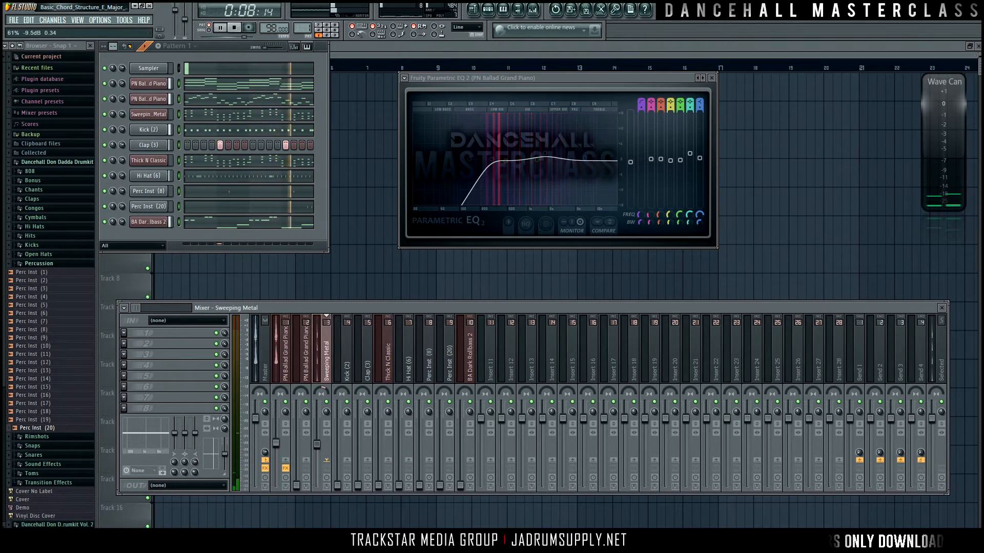
scroll(321, 447, "up", 1)
scroll(321, 447, "up", 1)
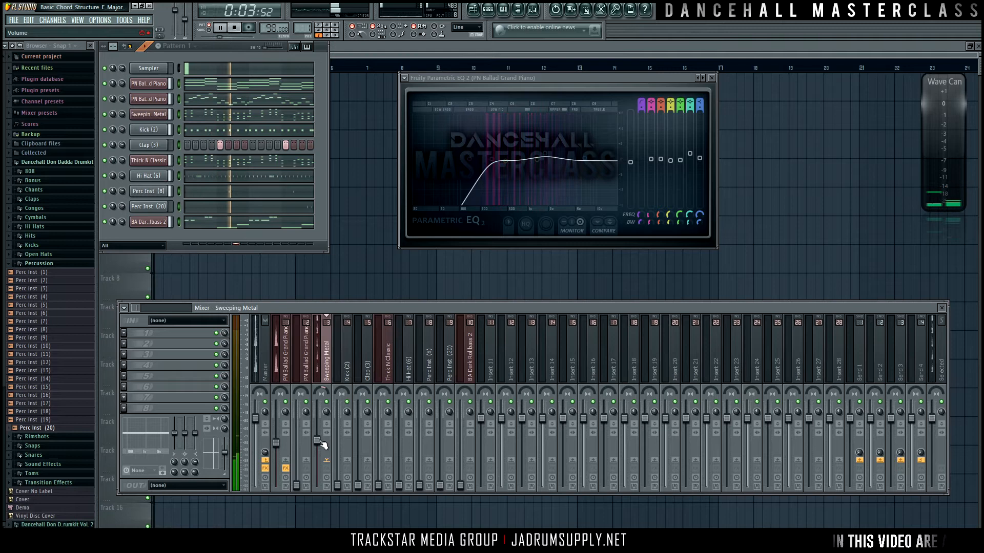
left_click_drag(317, 441, 317, 441)
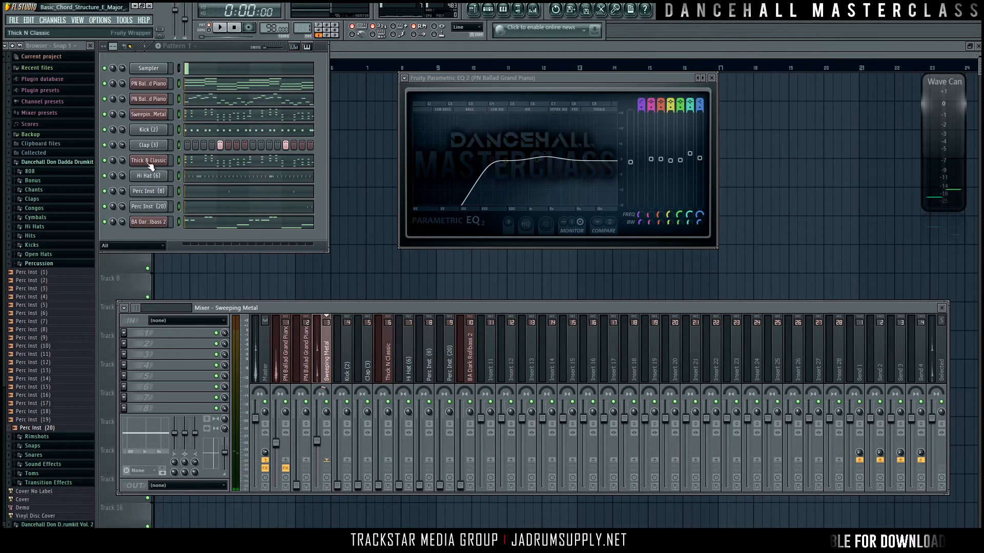
Raise the Thick N Classic track's fader to -10.7 dB and replay the pattern to judge its level.
left_click_drag(383, 485, 378, 450)
key("space")
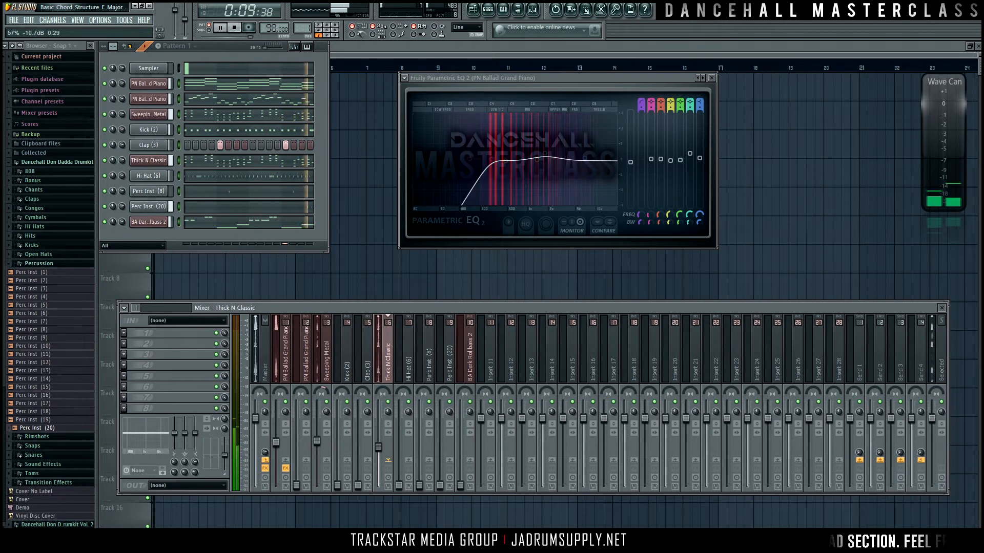
key("space")
key("space")
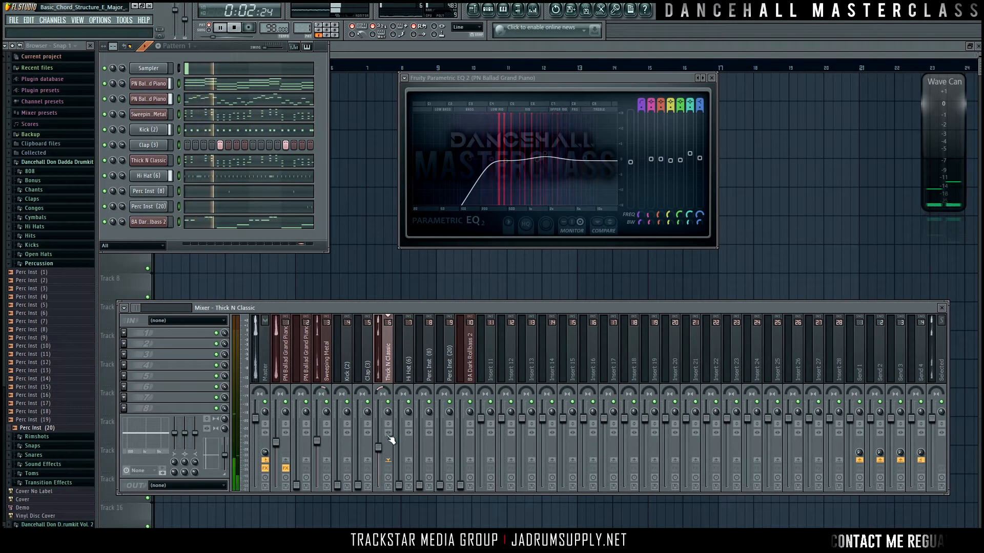
key("space")
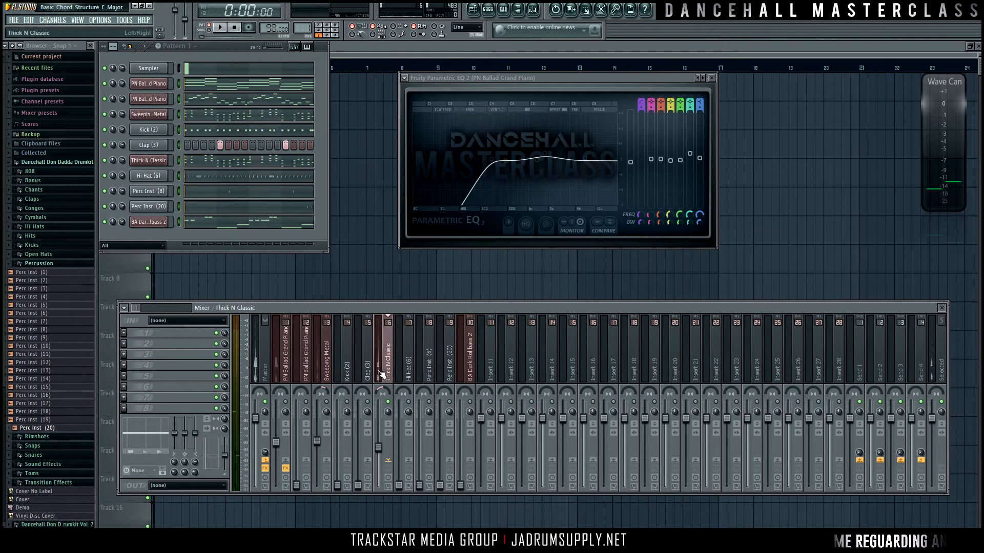
key("space")
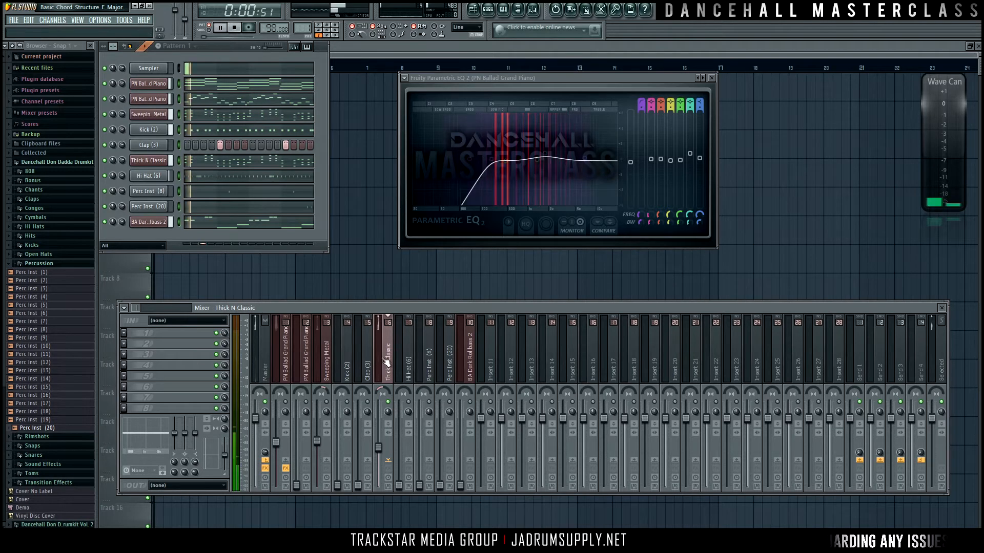
key("space")
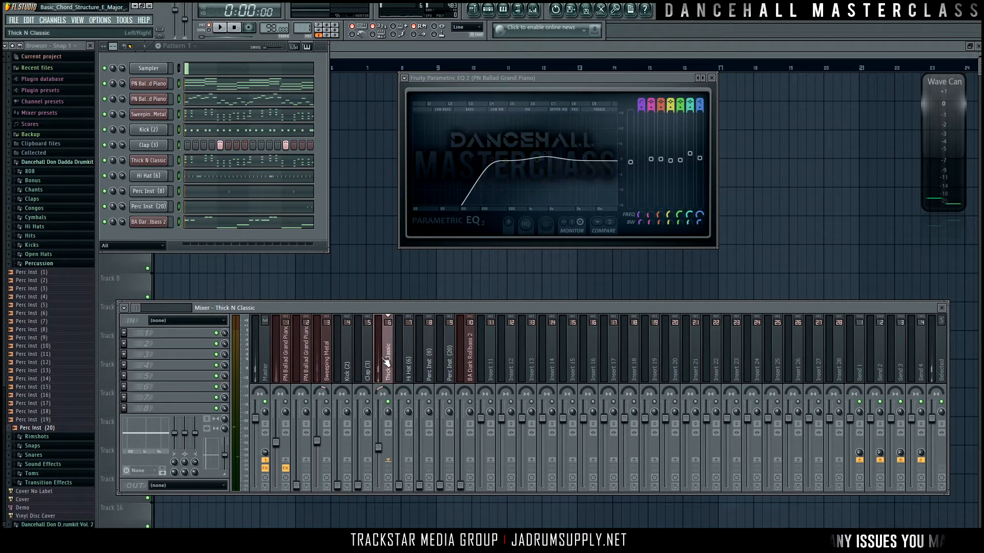
Load Fruity Parametric EQ 2 on the Thick N Classic track, close the piano's EQ, and place the new window above the mixer.
left_click(132, 334)
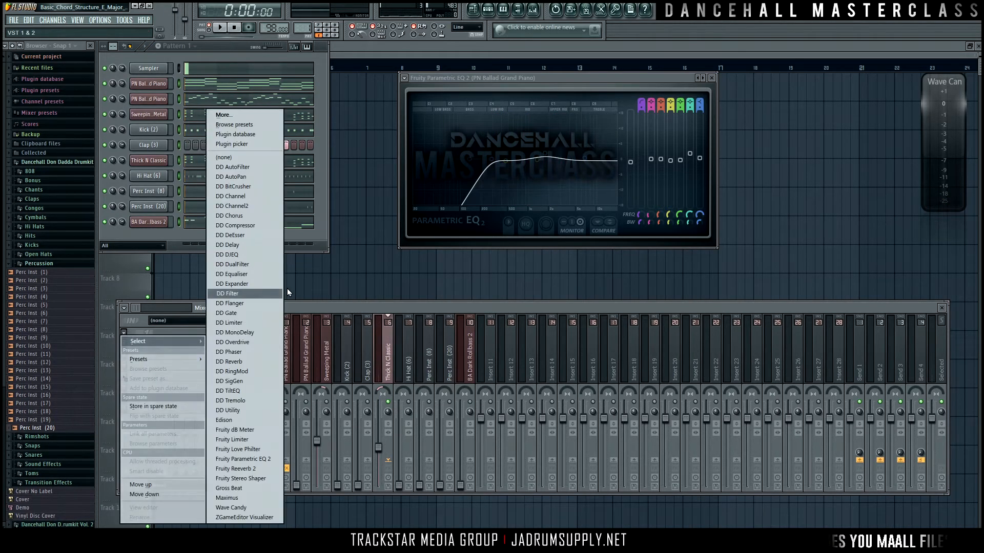
left_click(266, 459)
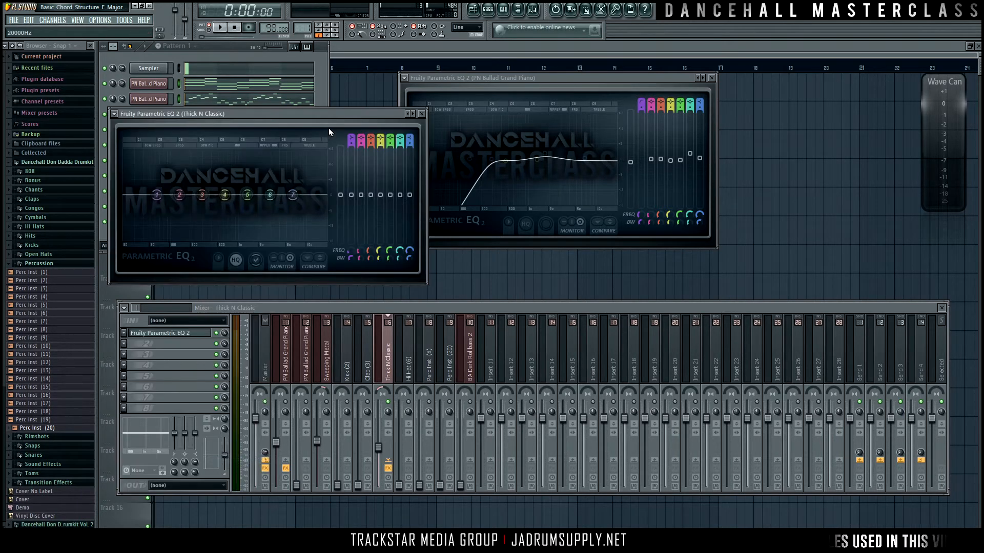
left_click_drag(348, 119, 504, 119)
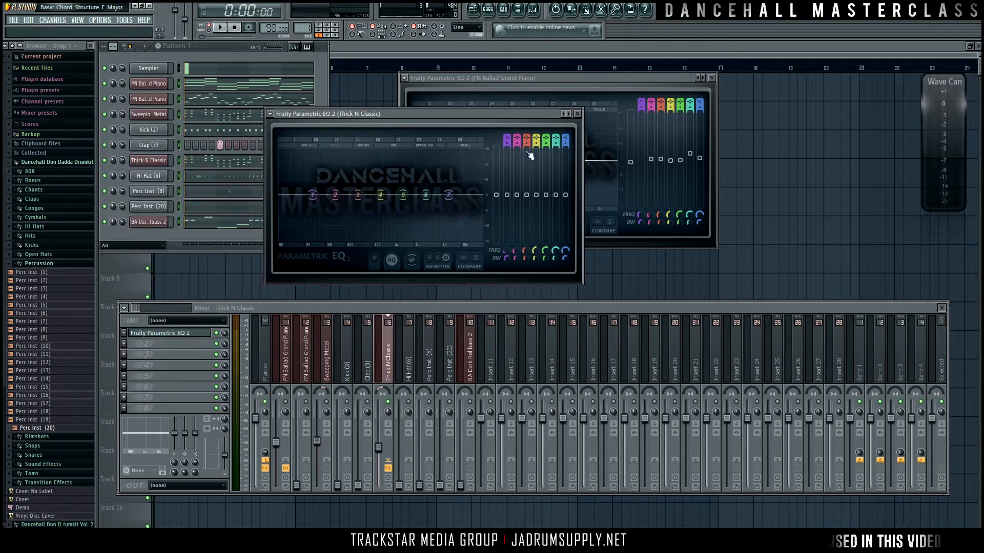
left_click(711, 78)
left_click_drag(506, 113, 595, 84)
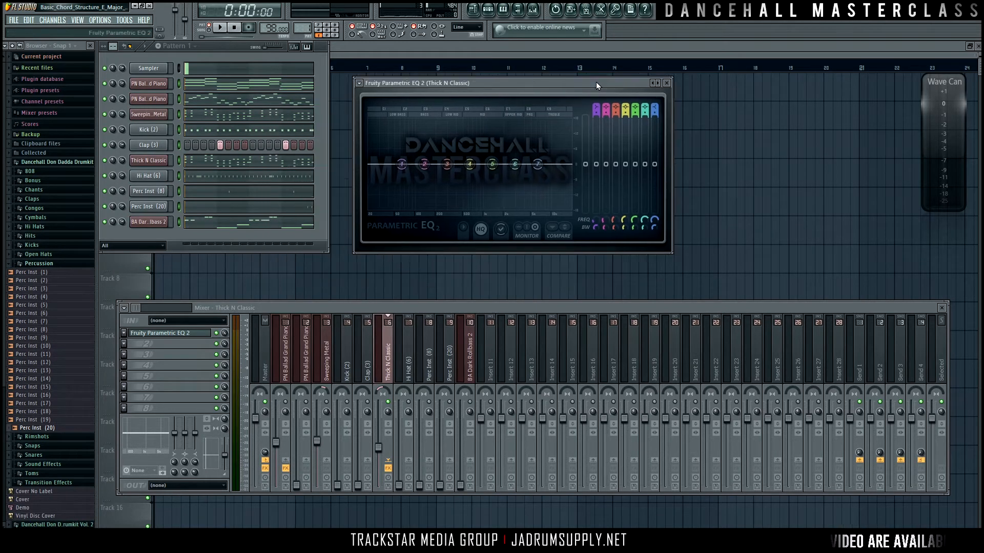
Play the pattern briefly and move band 4 of the Thick N Classic EQ to 560 Hz with almost no gain change.
key("space")
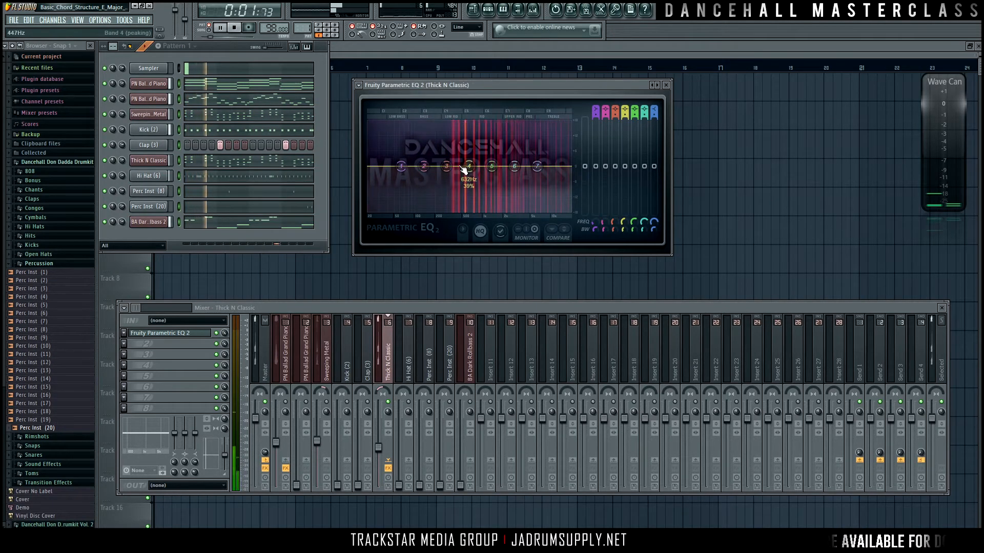
key("space")
mouse_move(467, 171)
left_mouse_down()
mouse_move(461, 131)
mouse_move(465, 166)
left_mouse_up()
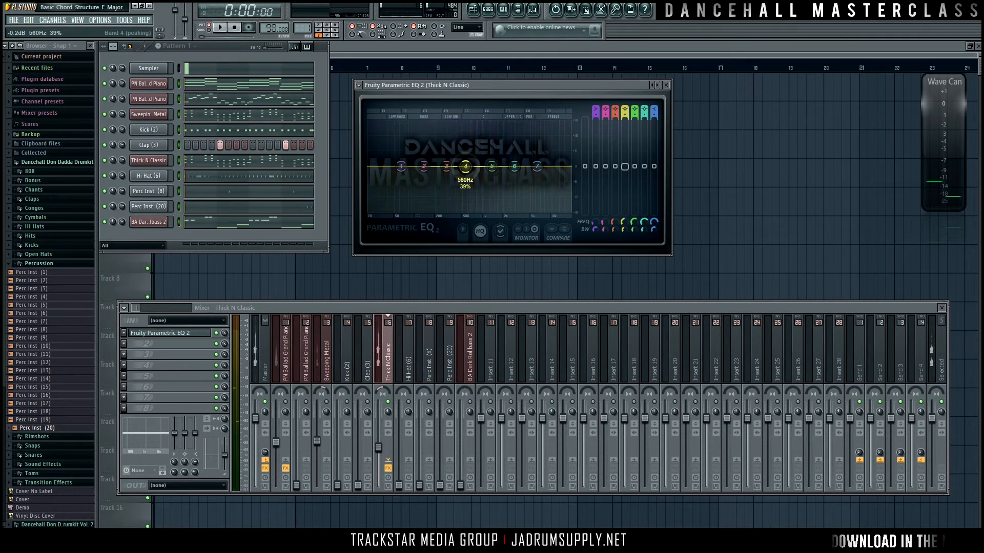
Try cutting the highs with band 7 as a high shelf at -9.0 dB and 2931 Hz during playback.
key("space")
left_click_drag(536, 166, 520, 178)
key("space")
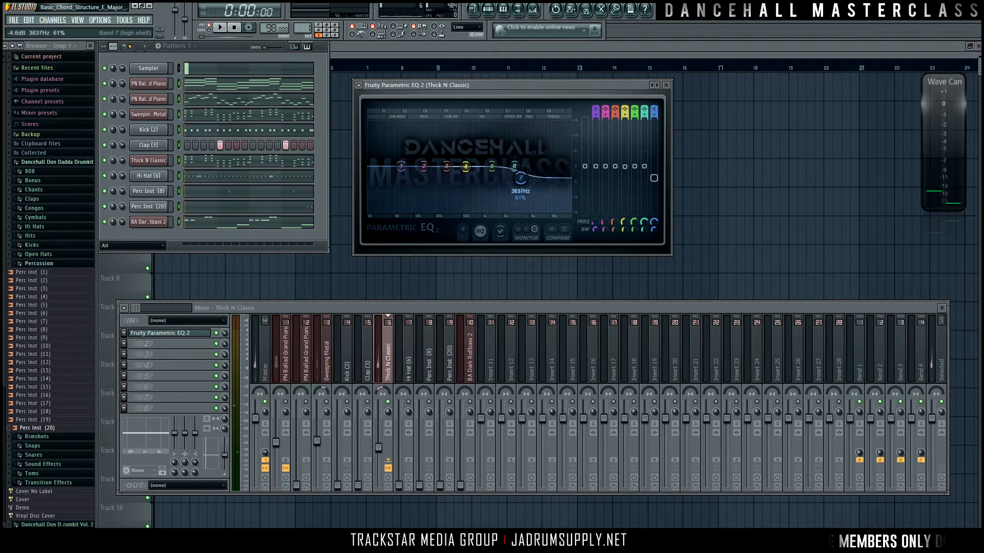
key("space")
left_click_drag(527, 195, 514, 190)
scroll(515, 190, "up", 2)
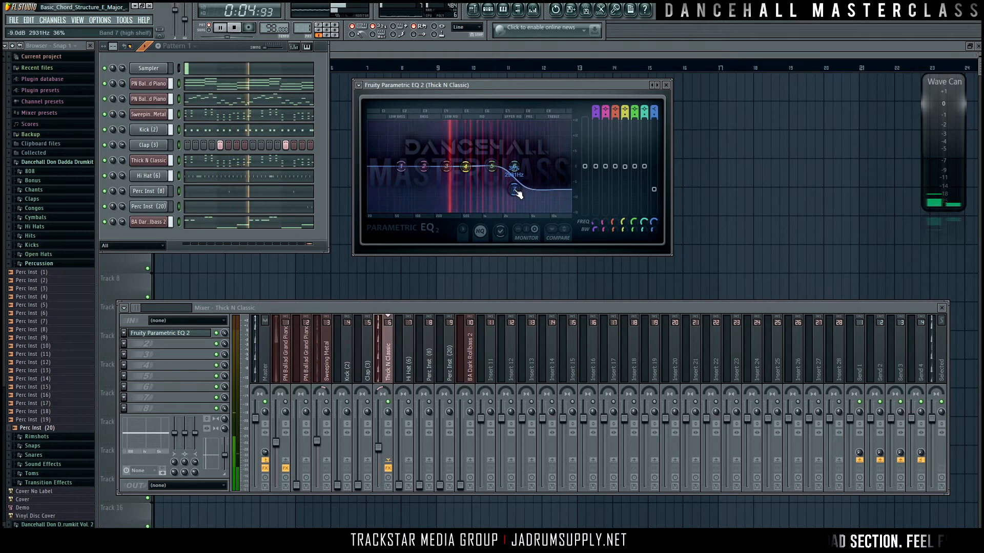
key("space")
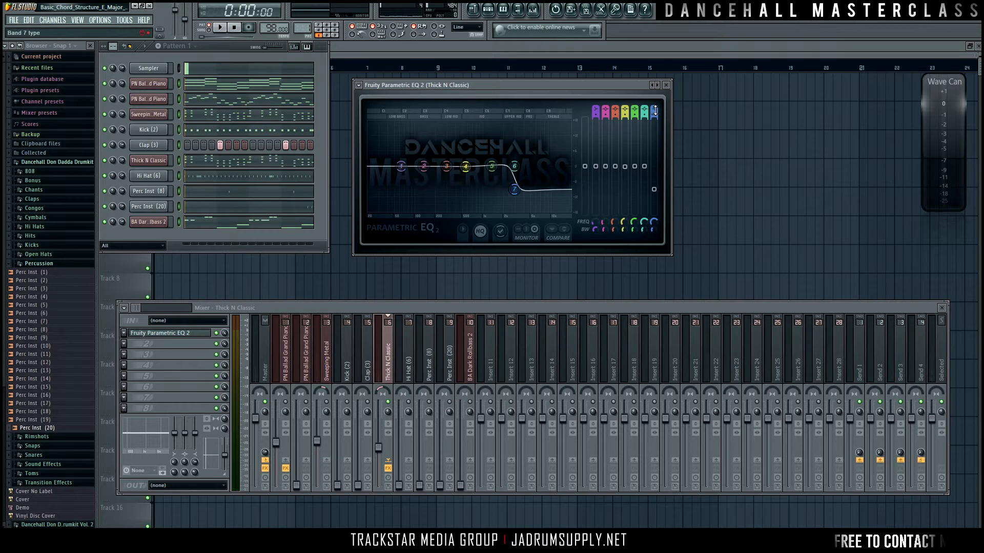
Change band 7 to a low pass filter and set it to about 7.3 kHz with 58% bandwidth, checking against playback.
scroll(654, 110, "up", 1)
scroll(655, 110, "up", 1)
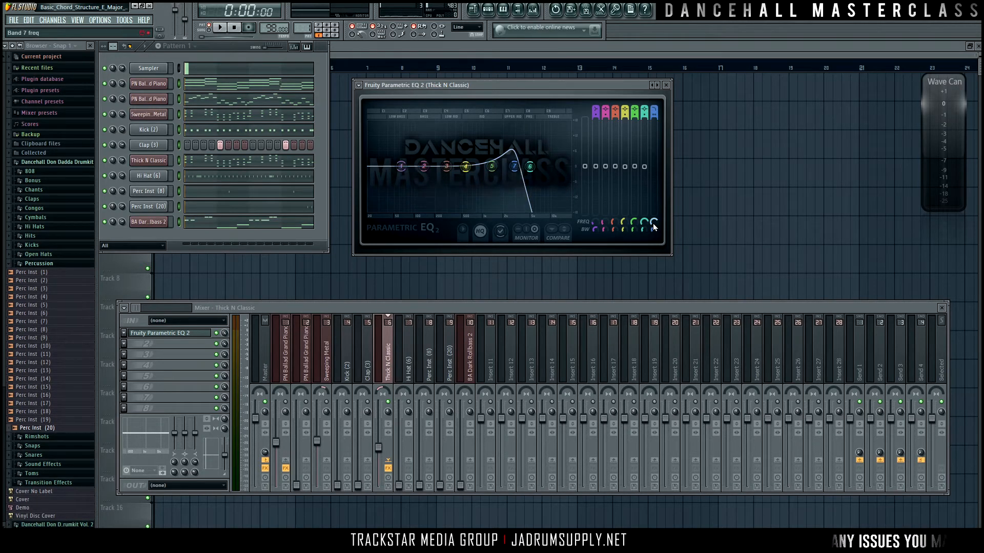
left_click_drag(654, 229, 654, 224)
key("space")
left_click_drag(514, 166, 546, 170)
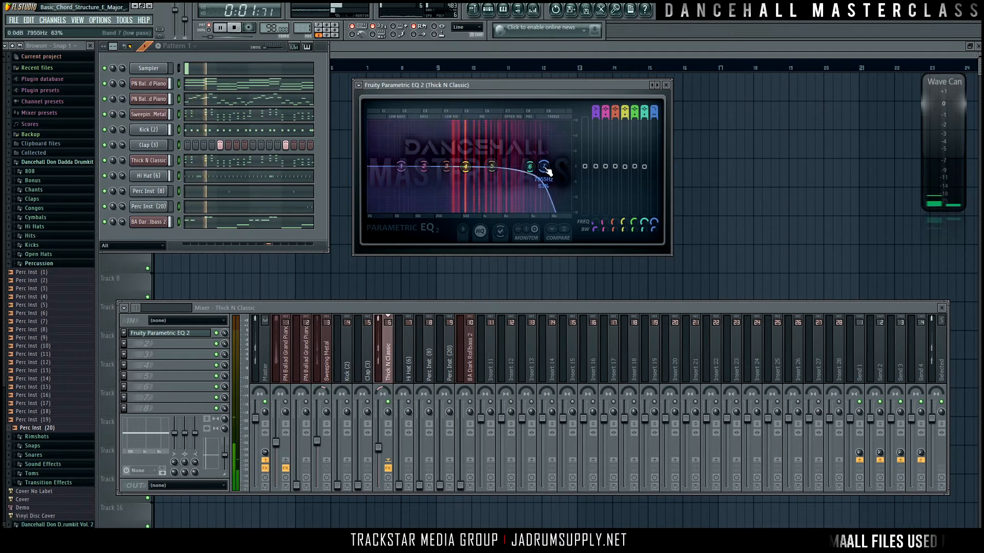
key("space")
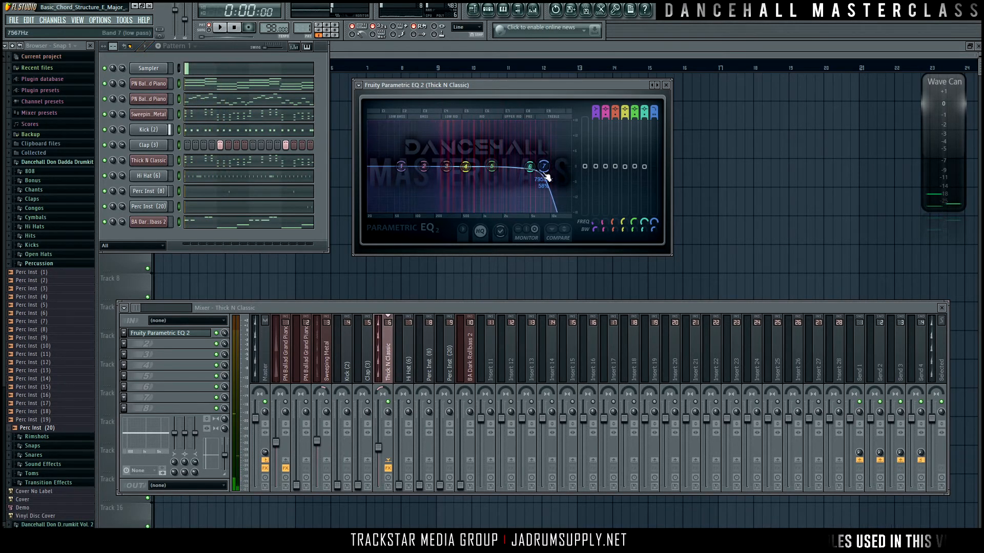
key("space")
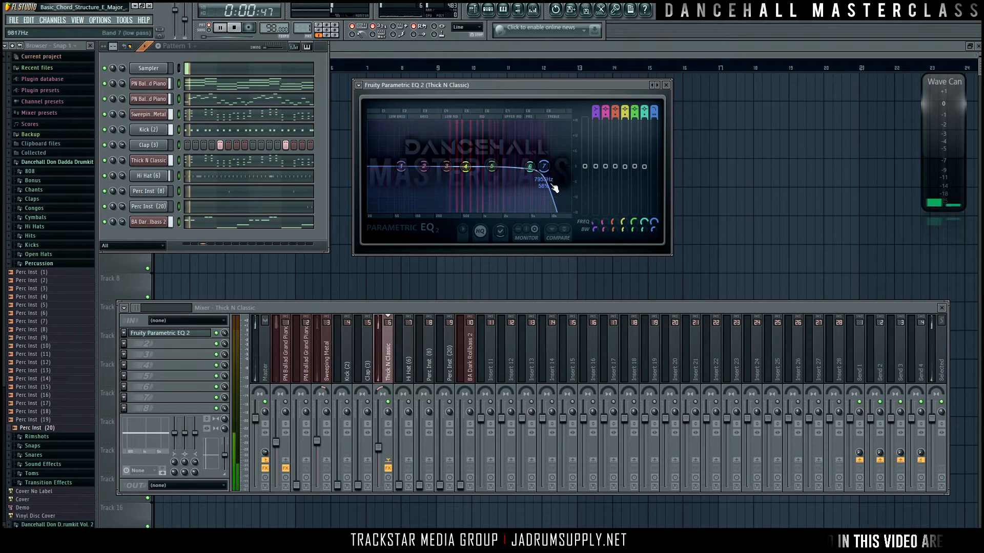
key("space")
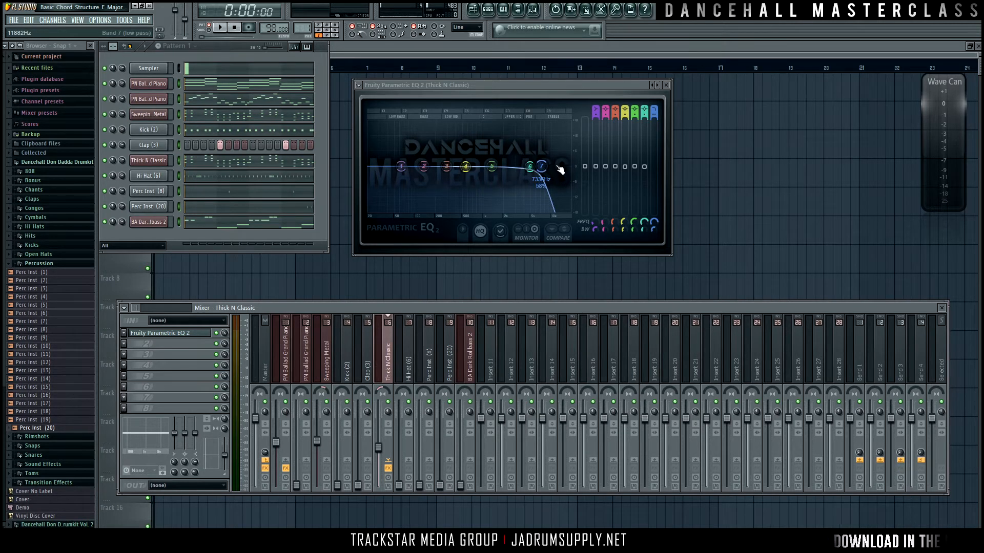
Set the Sweeping Metal fader to -8.2 dB and the Thick N Classic fader to -9.0 dB during playback.
key("space")
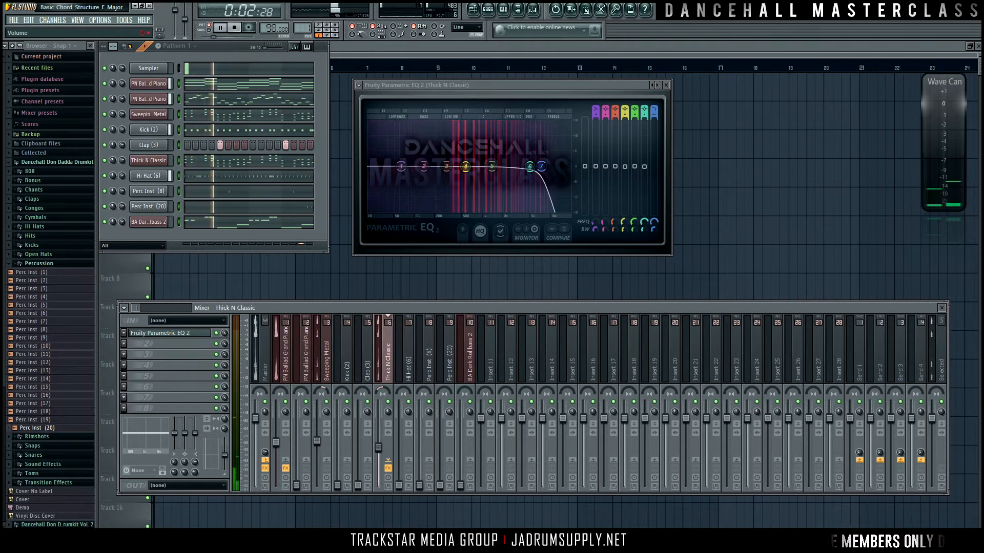
left_click(321, 445)
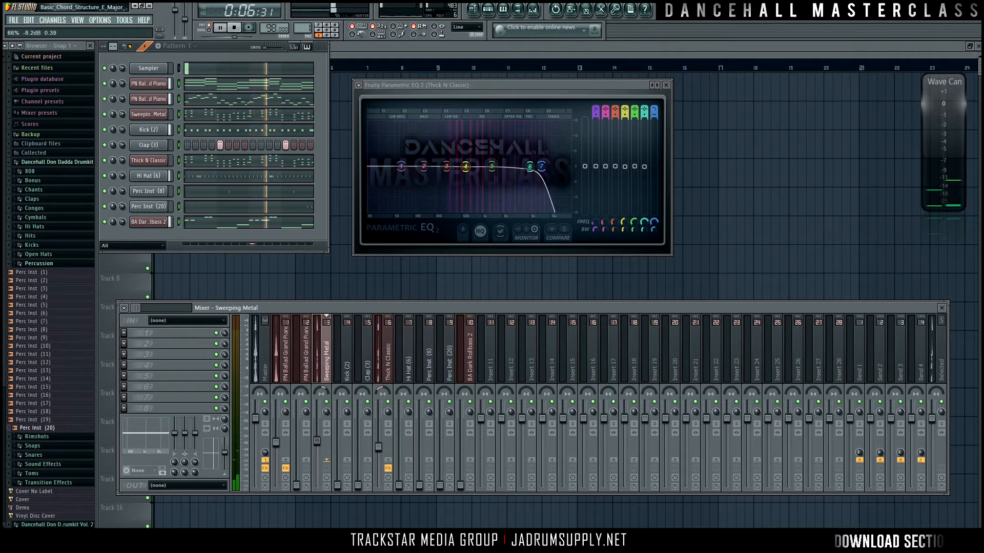
left_click(381, 447)
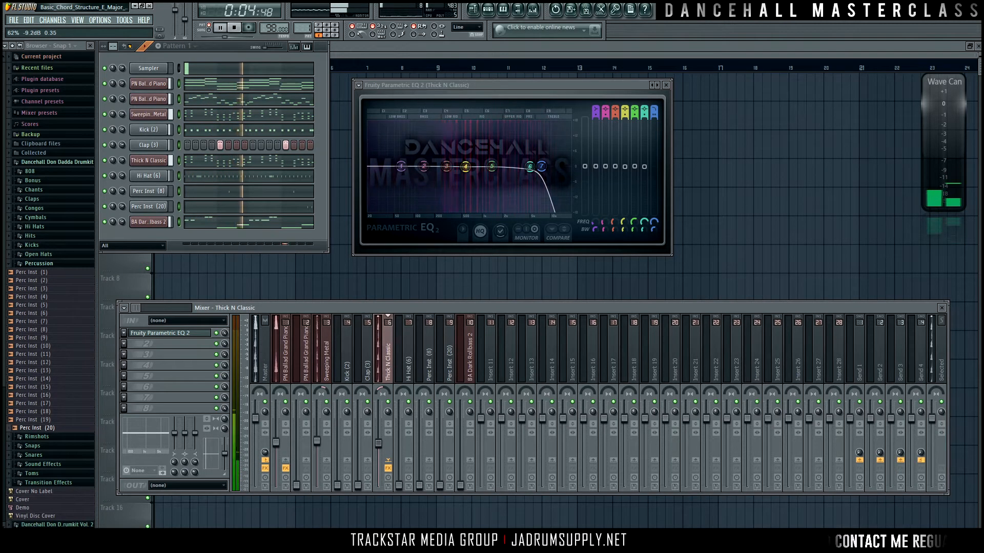
left_click_drag(377, 445, 378, 443)
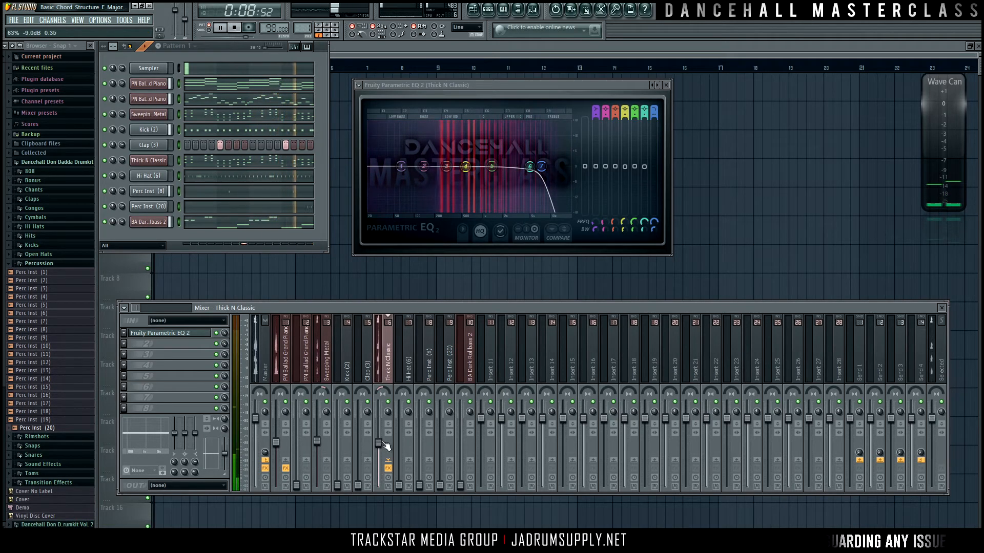
Lower the band 7 low pass to 6497 Hz and boost band 4 slightly on the Thick N Classic EQ.
left_click_drag(541, 166, 537, 166)
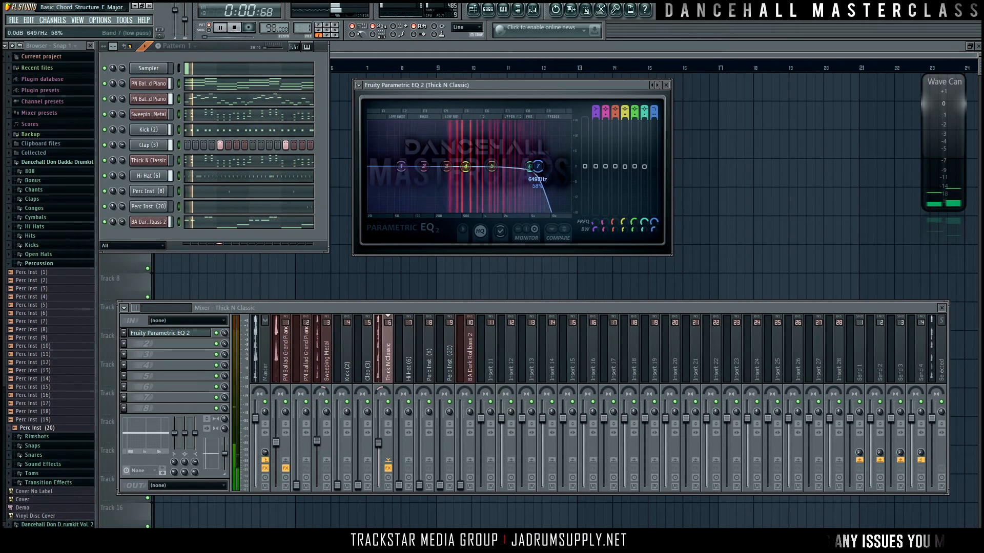
left_click_drag(466, 166, 465, 163)
key("space")
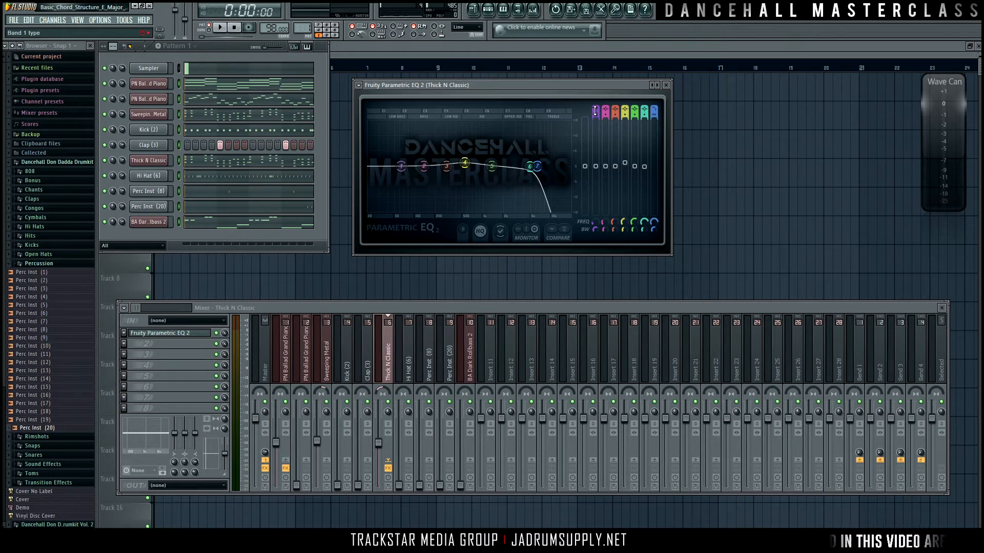
Change band 1 to a high pass filter with a higher cutoff, and shift band 2 lower in frequency with a slight boost.
scroll(597, 106, "down", 2)
scroll(596, 106, "down", 3)
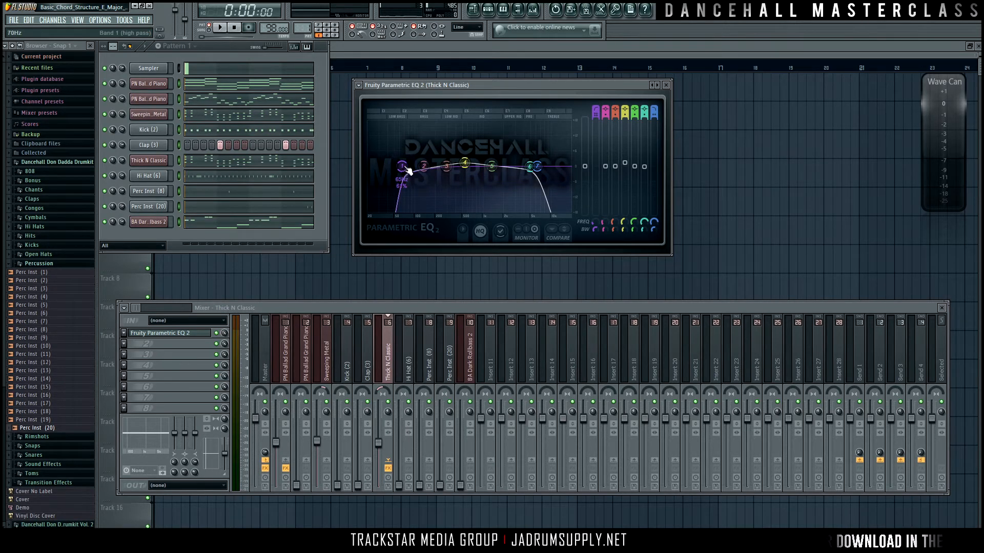
left_click_drag(423, 165, 413, 160)
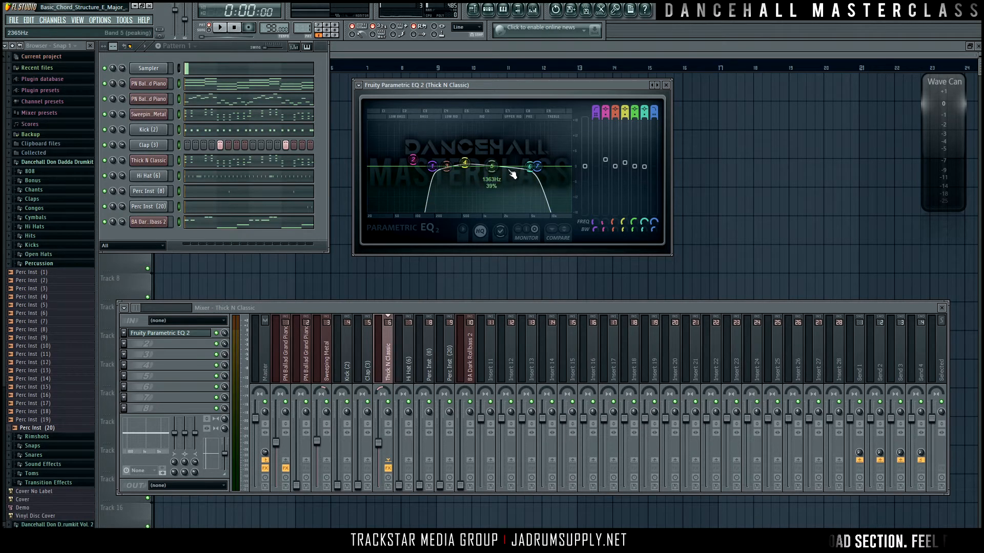
Raise the Thick N Classic track's fader to -8.5 dB while the pattern plays.
key("space")
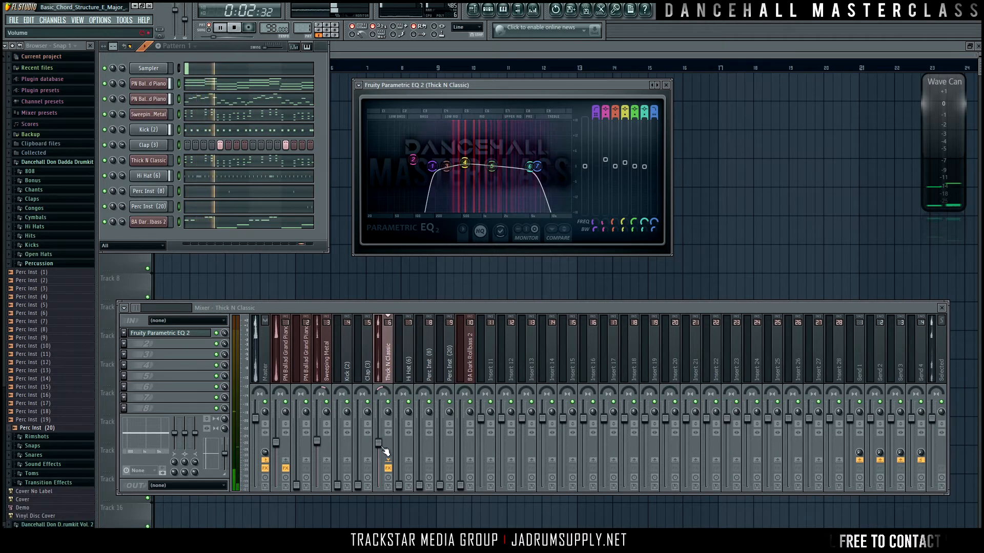
left_click_drag(378, 443, 379, 442)
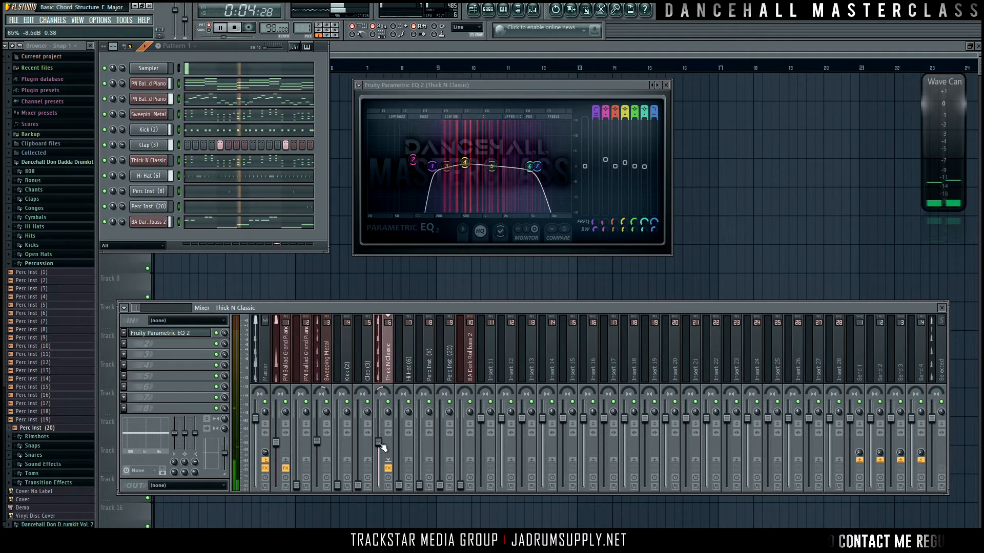
Raise the band 7 cutoff slightly, dip band 6 at about 4836 Hz, and turn off the EQ's HQ mode and band tokens.
left_click_drag(537, 166, 533, 173)
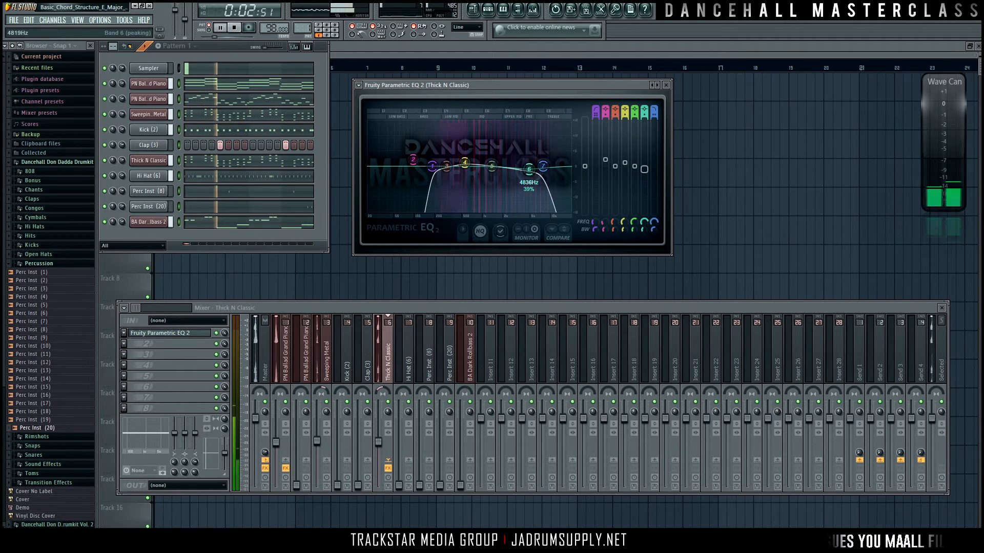
left_click_drag(644, 167, 644, 168)
left_click(479, 231)
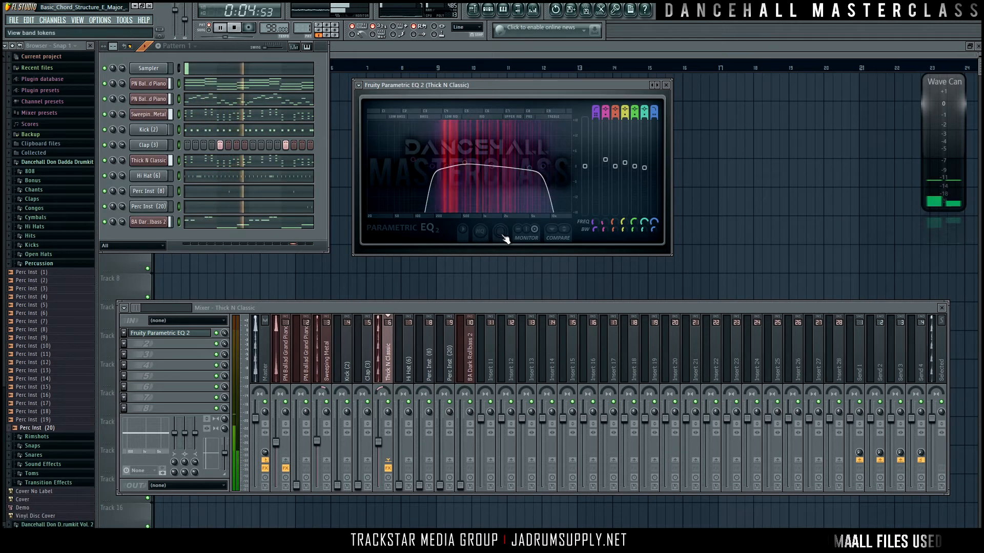
Retune Thick N Classic's EQ, with band 6 at -1.3 dB and 3743 Hz and band 4 flat and higher, and compare it with effects bypassed.
left_click_drag(527, 171, 521, 169)
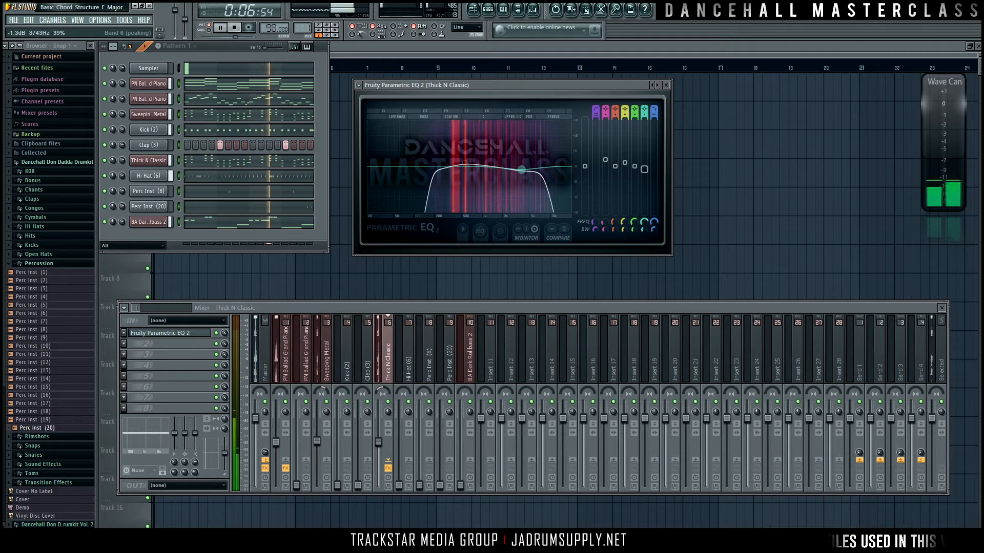
left_click_drag(465, 163, 490, 166)
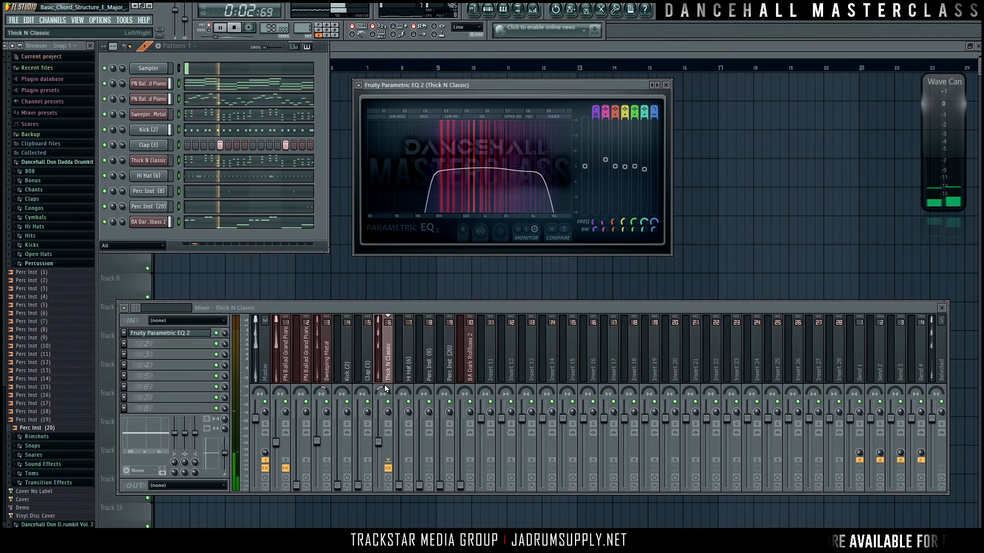
left_click(388, 468)
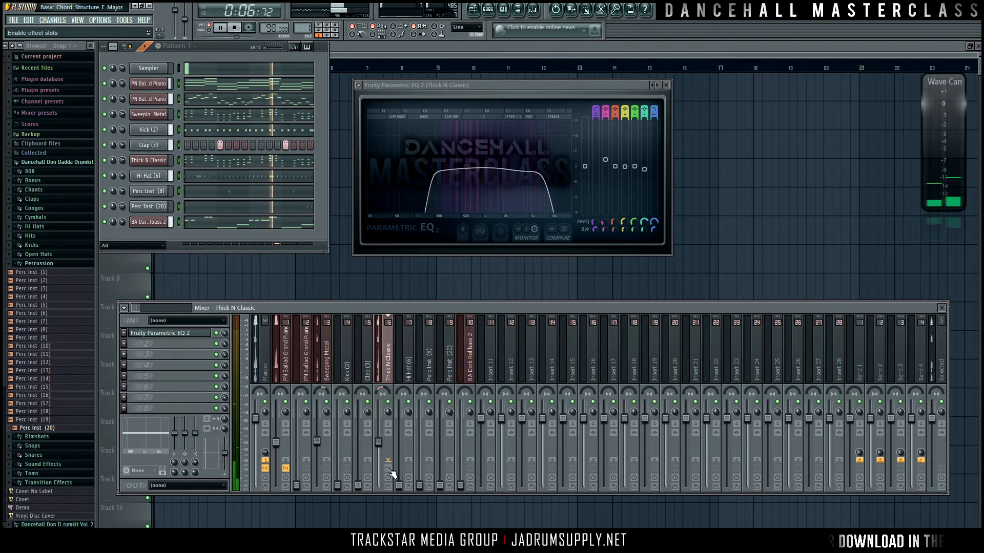
left_click(388, 468)
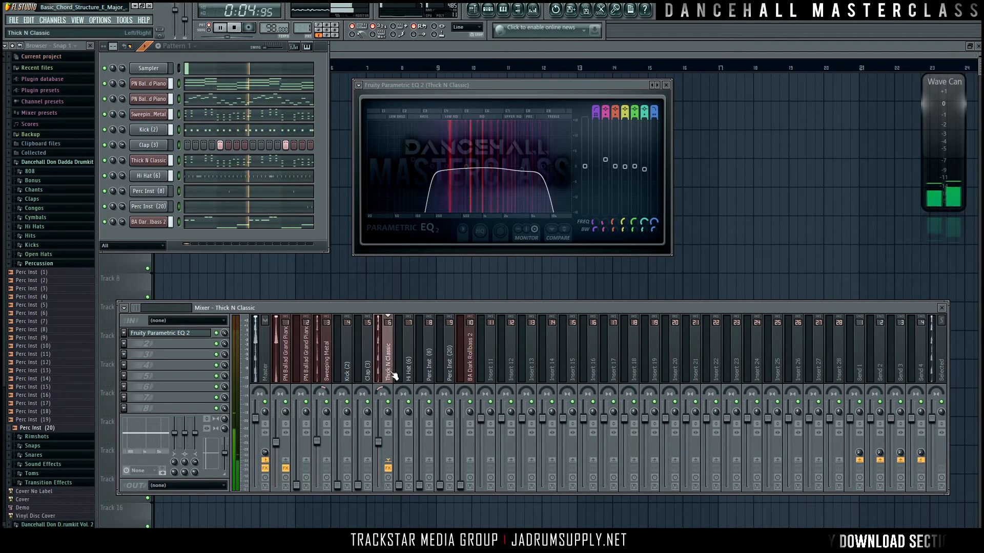
Raise the Kick (2) track's fader slightly above the Sweeping Metal fader while the pattern plays, and stop playback.
key("space")
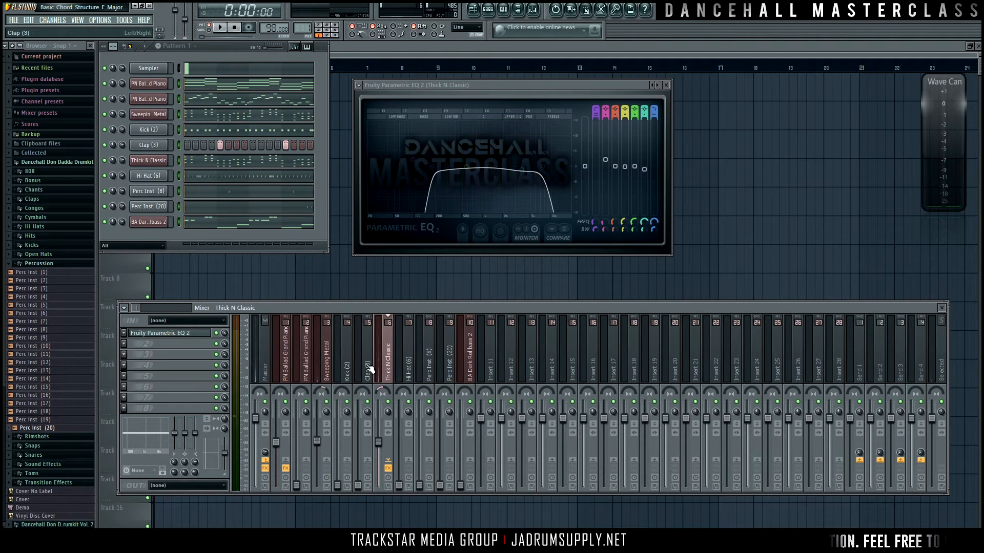
key("space")
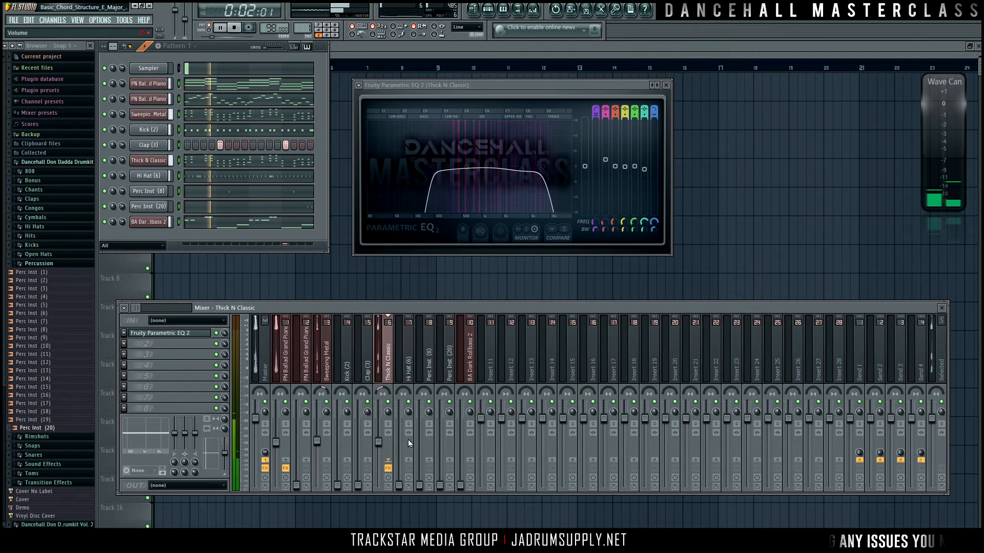
key("space")
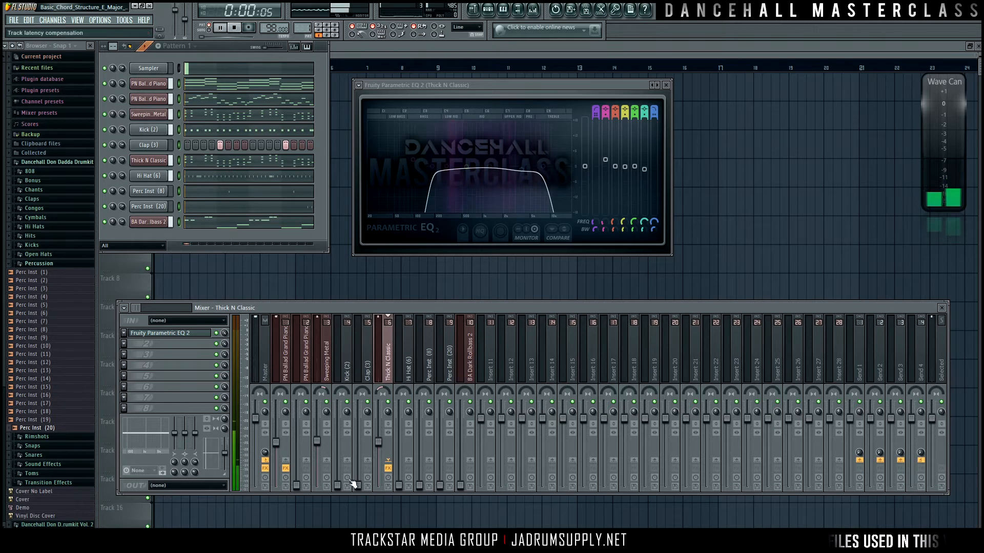
left_click_drag(340, 482, 339, 440)
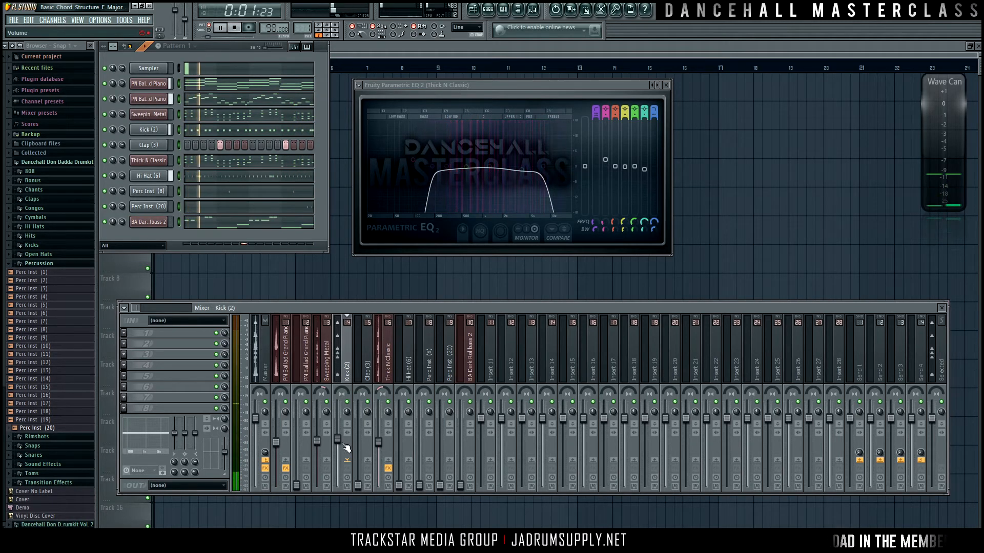
left_click_drag(338, 438, 337, 435)
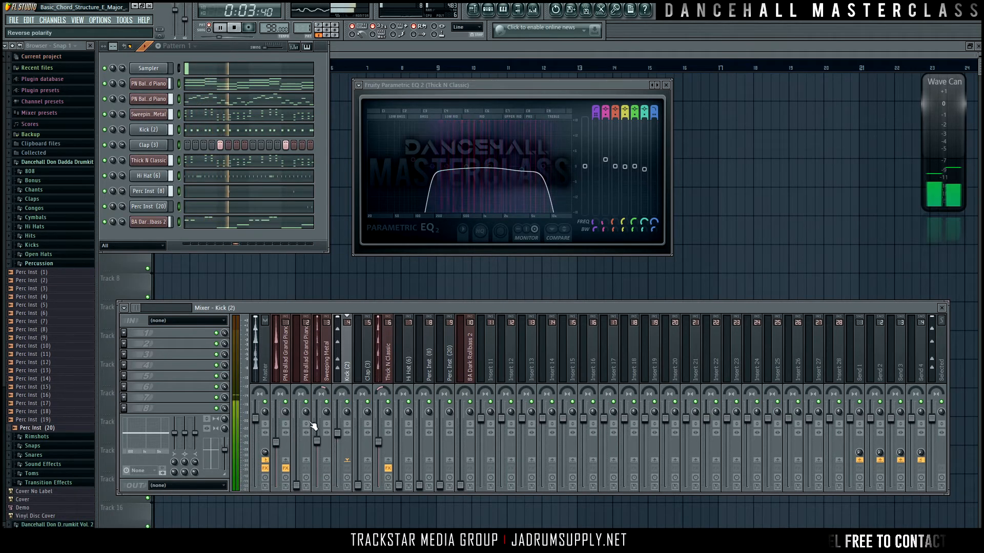
left_click_drag(316, 440, 316, 440)
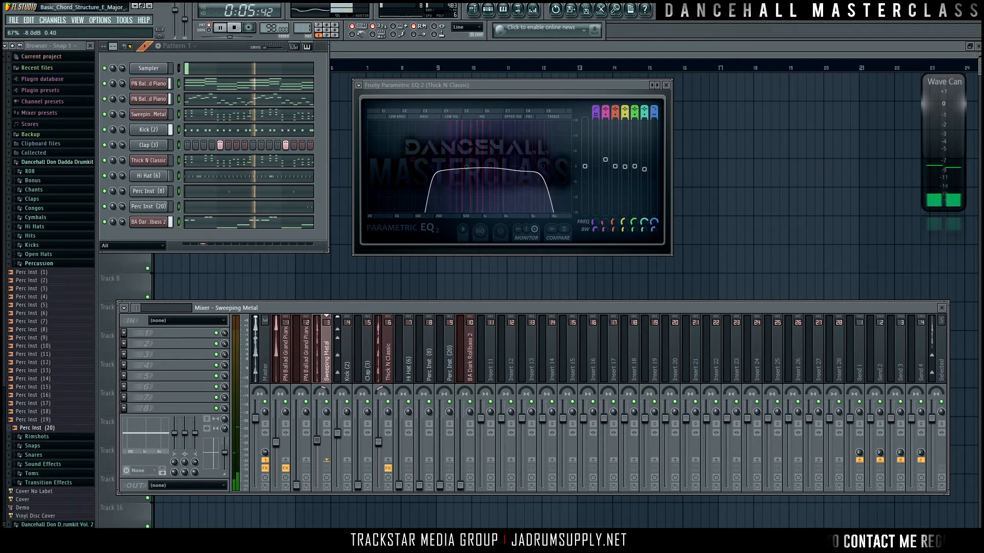
left_click(346, 377)
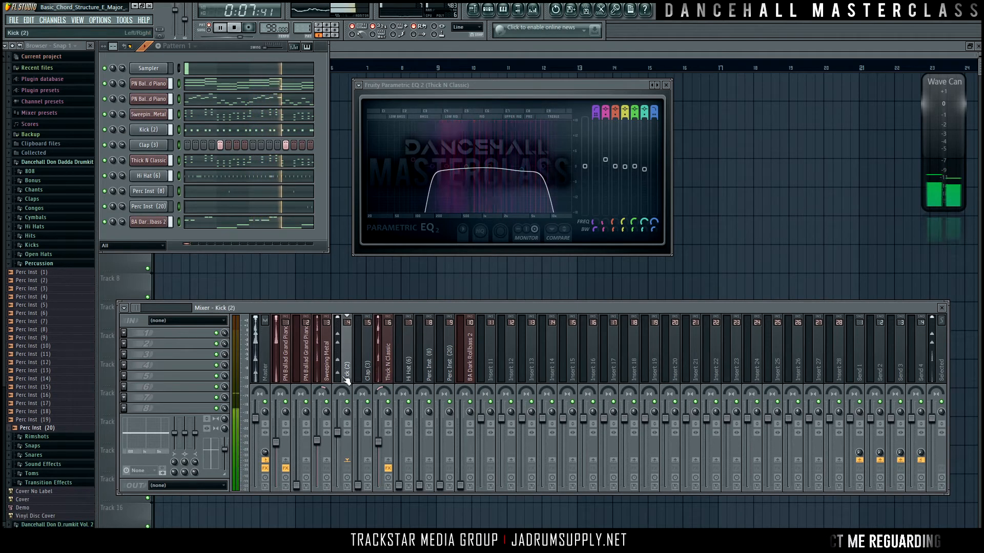
key("space")
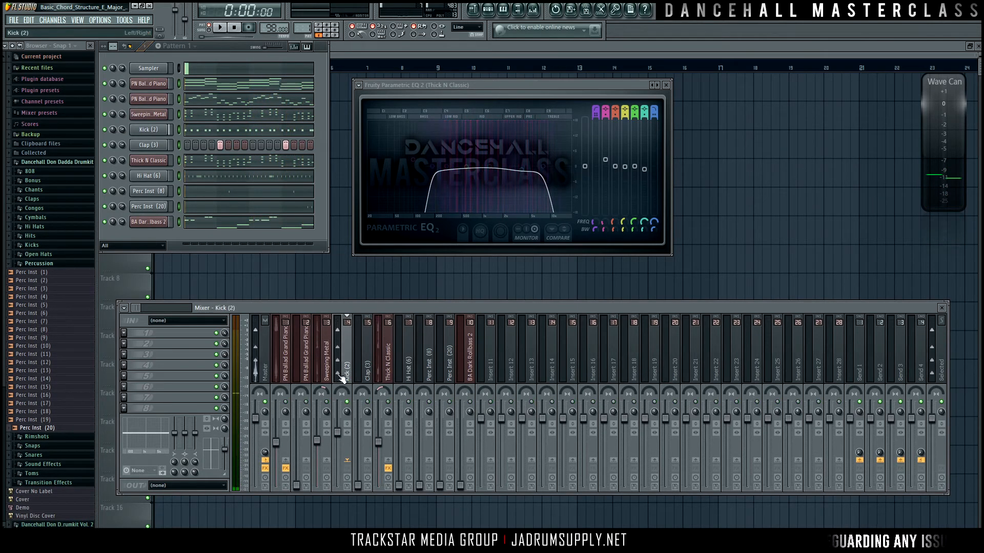
Audition the Kick (2) sample in its channel settings and raise its silence trimming threshold.
left_click(151, 130)
left_click(436, 367)
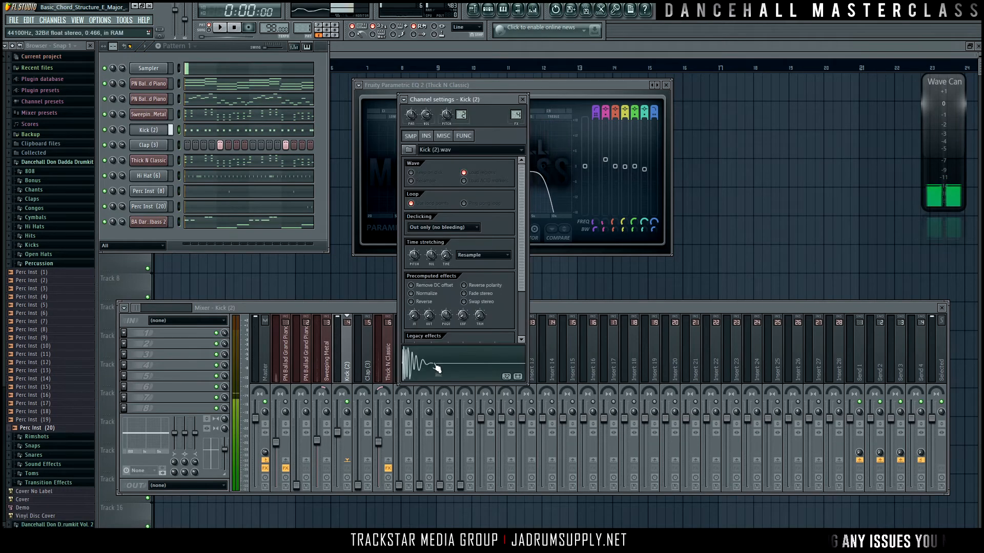
scroll(439, 365, "up", 2)
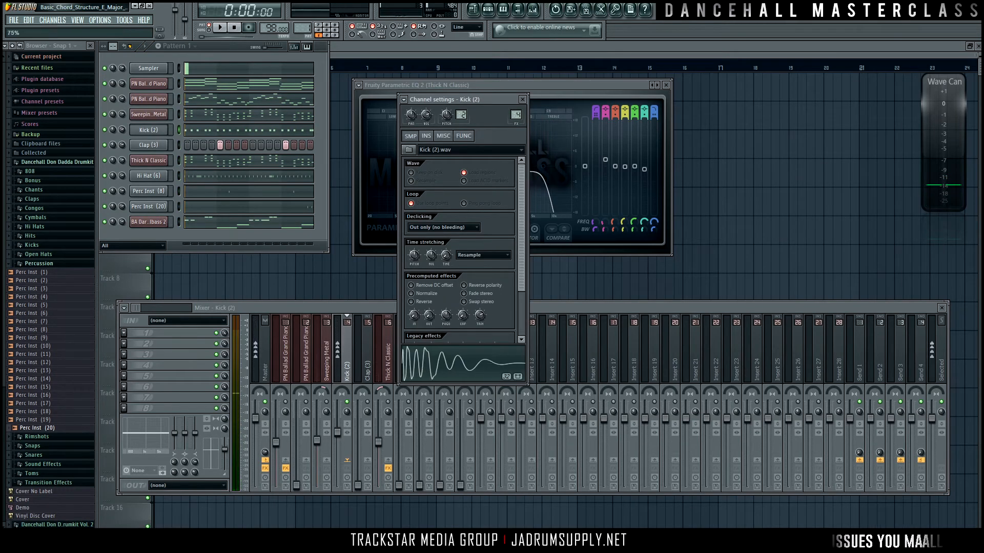
left_click(452, 365)
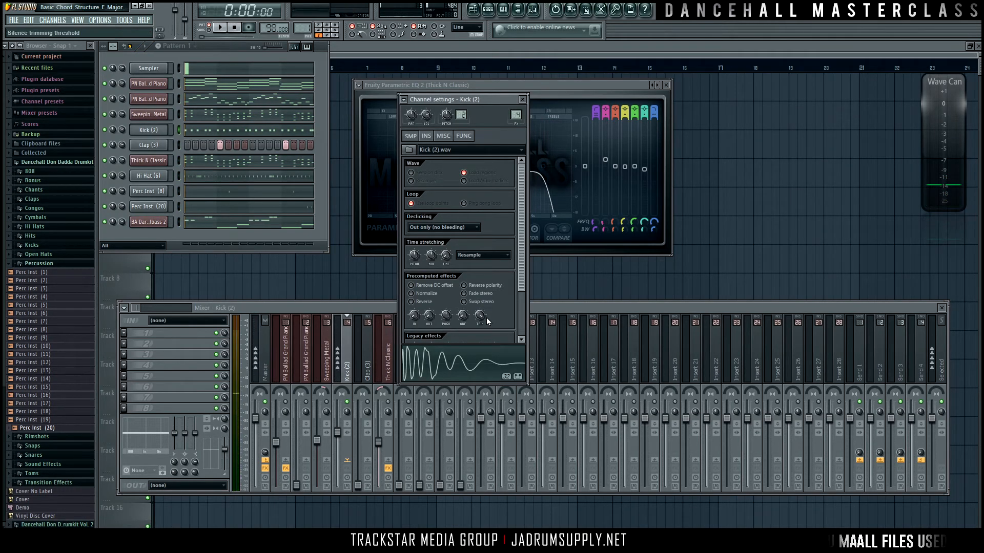
scroll(439, 364, "up", 2)
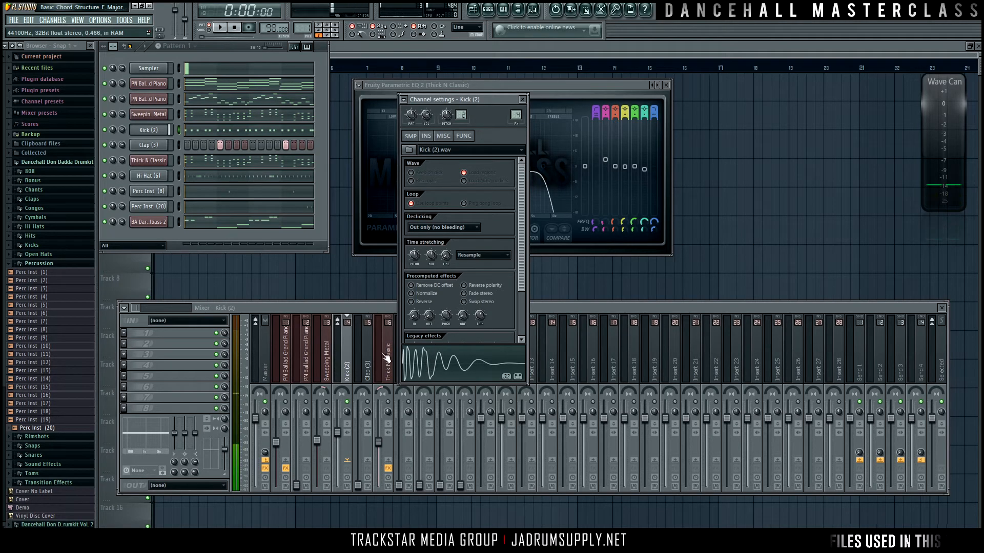
Load DD Equaliser into the Kick (2) mixer track's first effect slot.
left_click(347, 354)
left_click(127, 343)
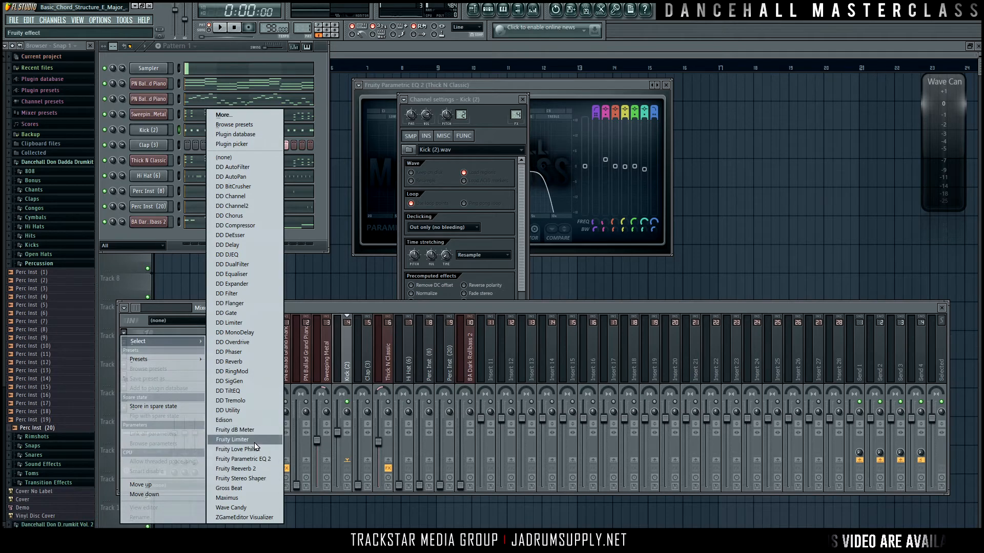
left_click(255, 277)
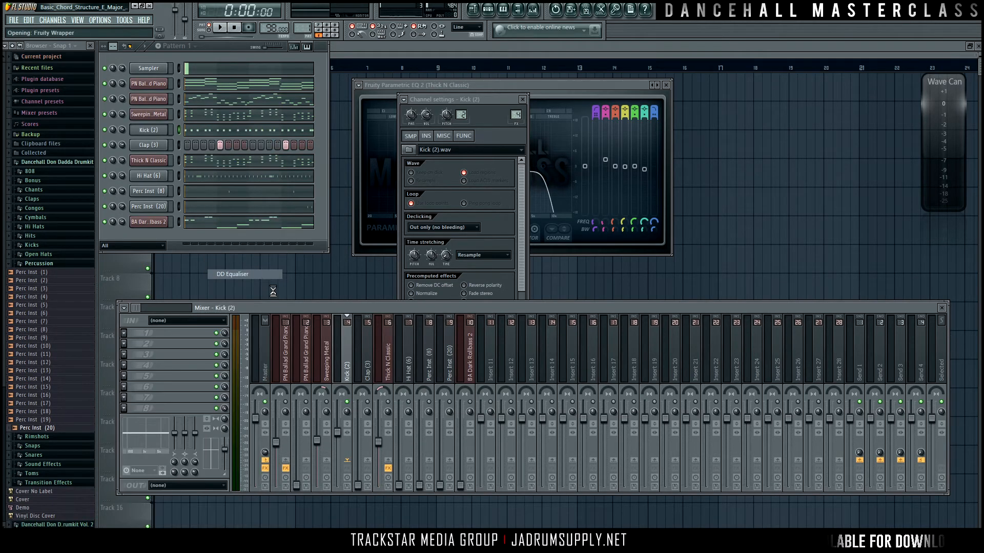
left_click_drag(371, 113, 612, 146)
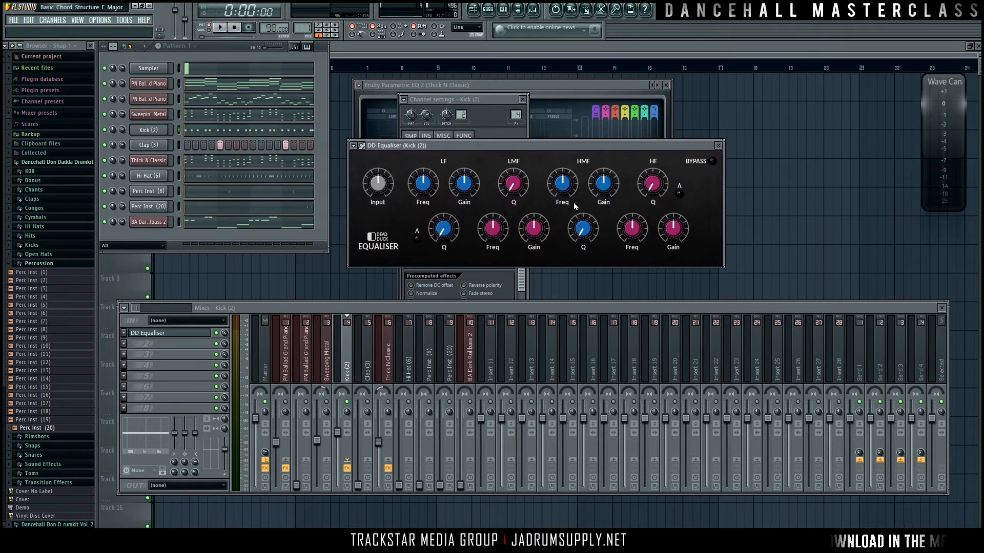
Try DD DJEQ in the Kick (2) track's first effect slot and switch back to DD Equaliser.
left_click(124, 333)
mouse_move(152, 340)
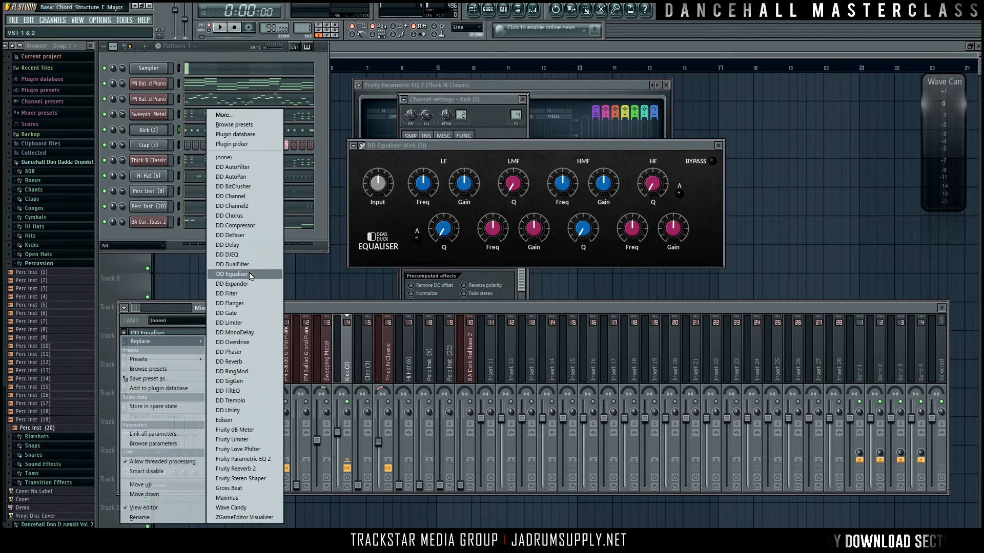
left_click(246, 254)
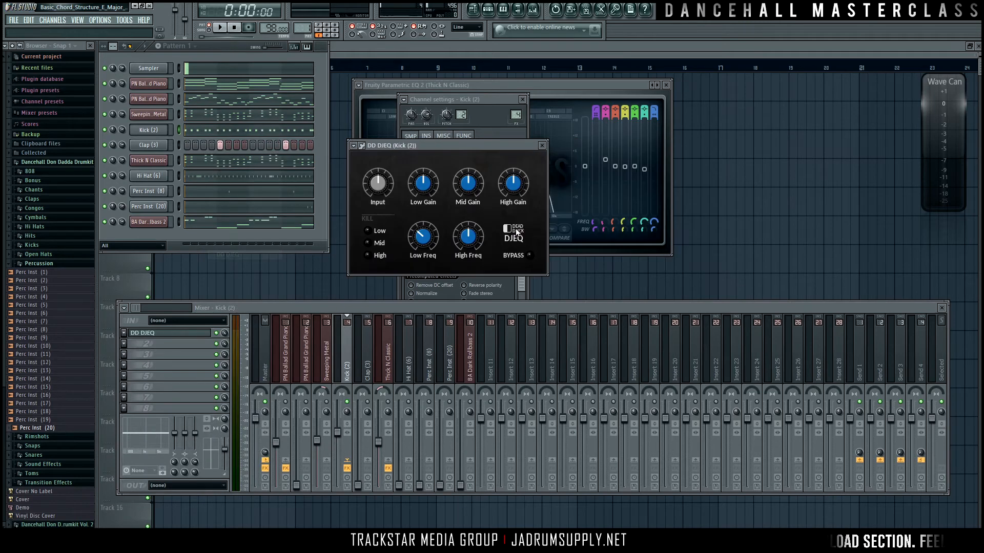
left_click(124, 334)
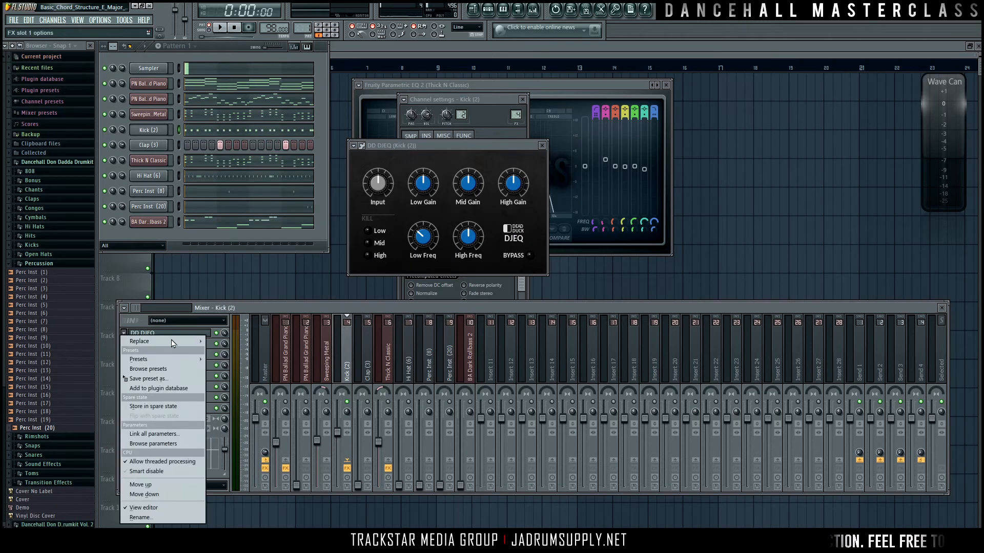
mouse_move(154, 341)
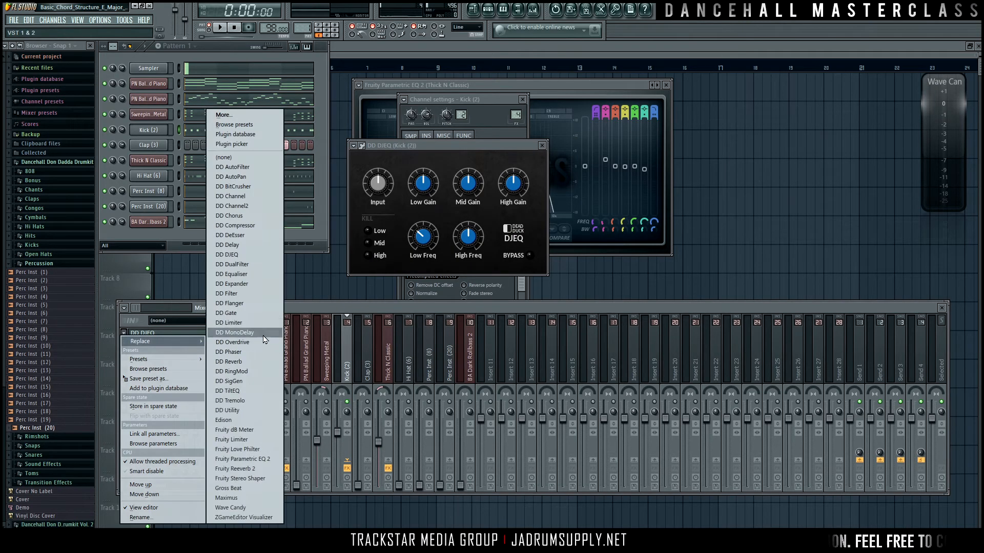
left_click(250, 275)
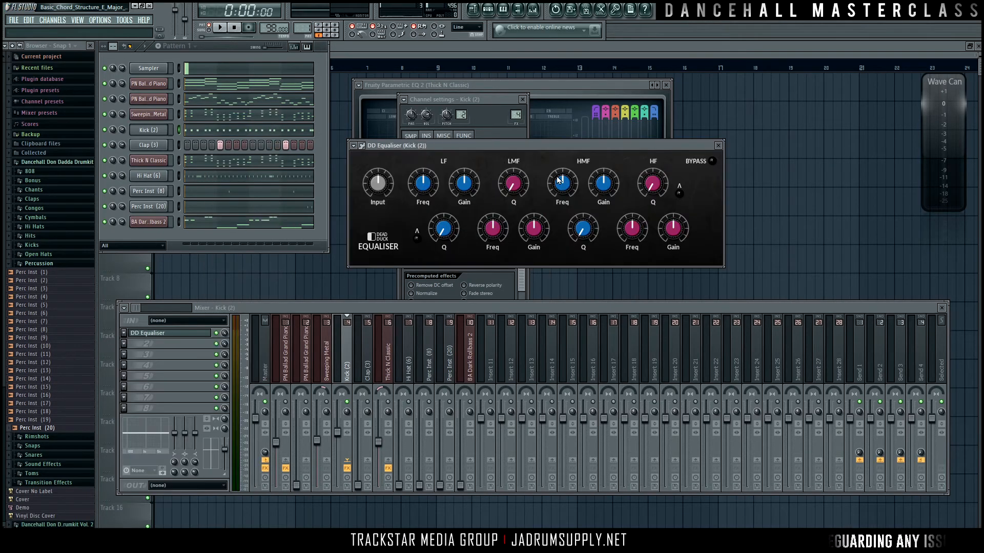
Close the Kick (2) channel settings and the Thick N Classic EQ window.
left_click_drag(567, 146, 522, 153)
left_click(522, 99)
left_click(664, 86)
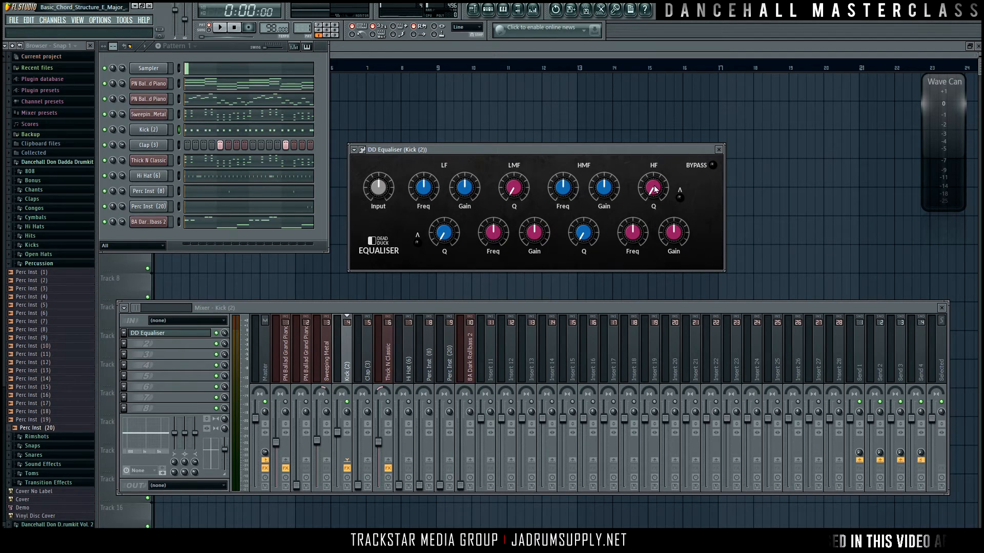
Replace DD Equaliser on the Kick (2) track with Fruity Parametric EQ 2 and move its window higher.
left_click(129, 337)
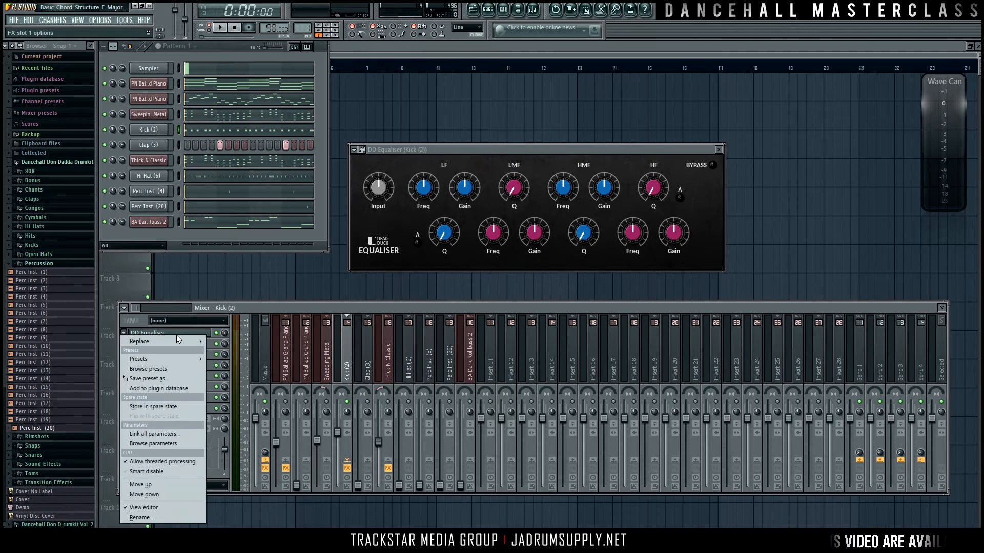
mouse_move(149, 341)
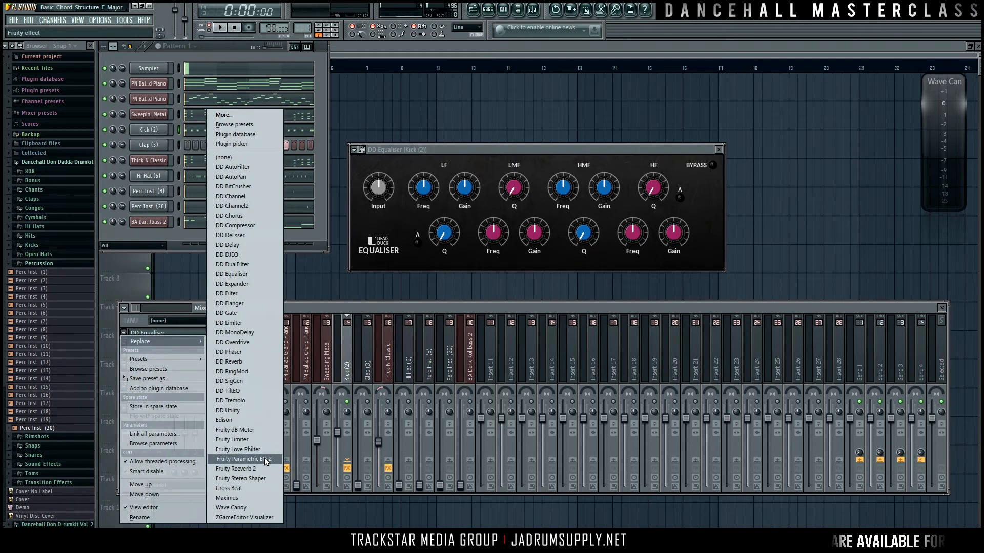
left_click(265, 459)
left_click_drag(468, 150, 472, 89)
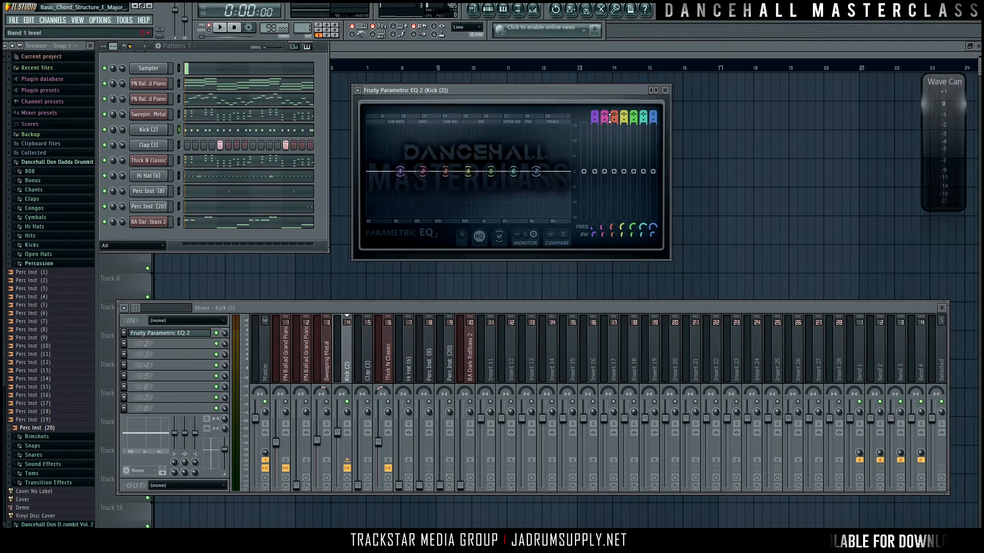
right_click(657, 93)
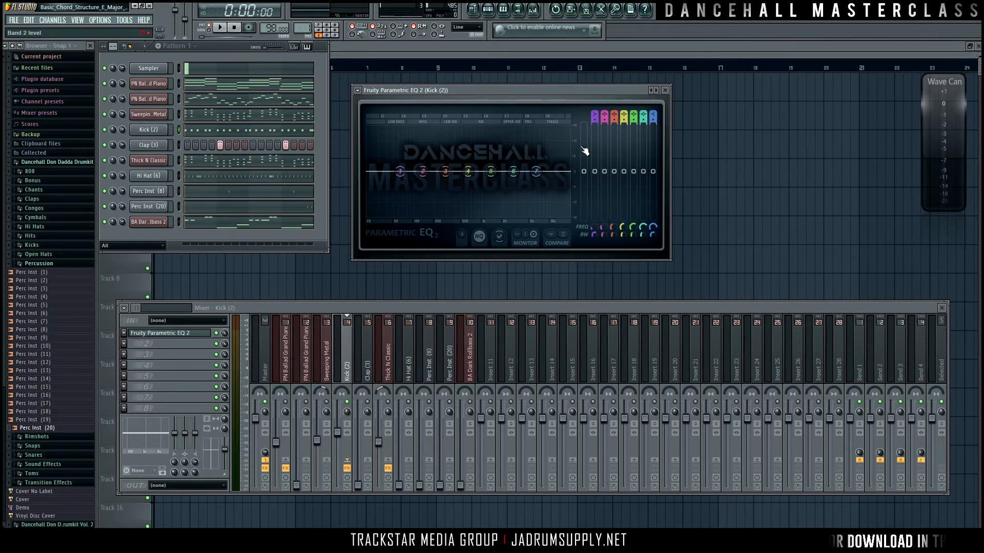
left_click_drag(632, 87, 641, 89)
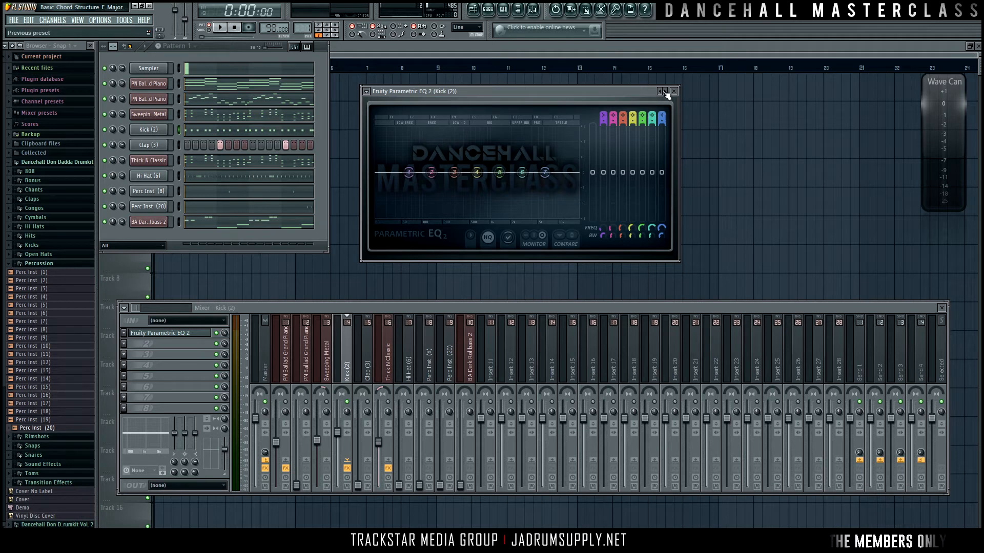
right_click(660, 92)
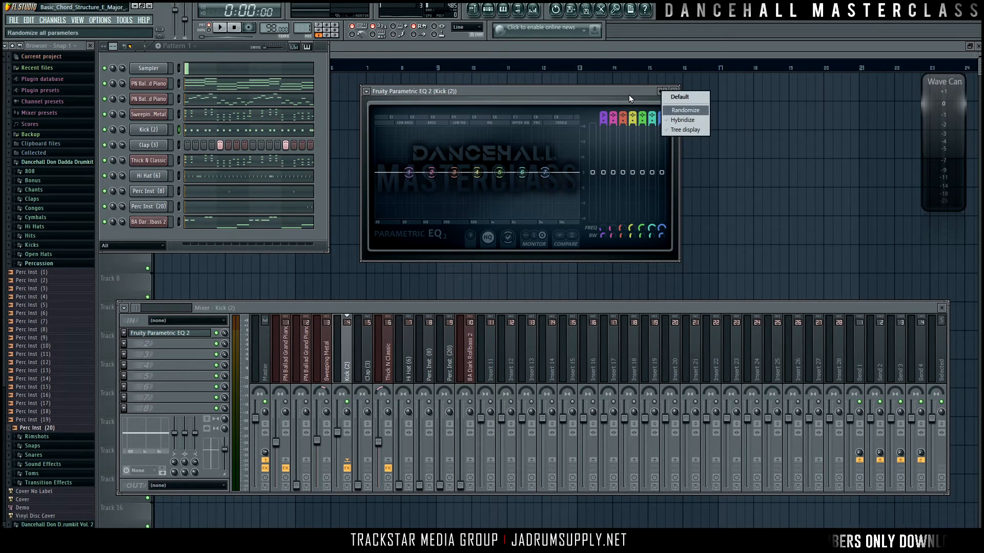
left_click_drag(629, 93, 650, 98)
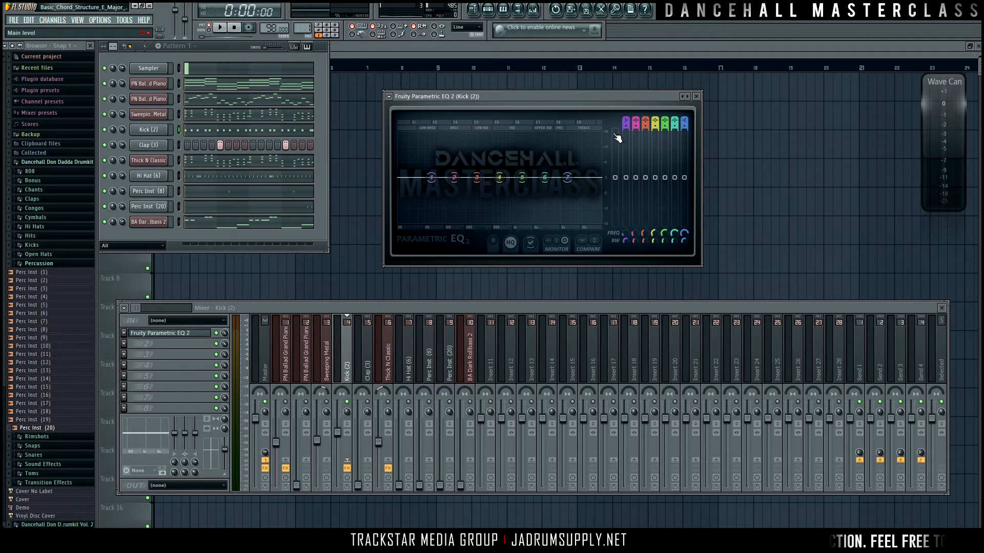
left_click(684, 97)
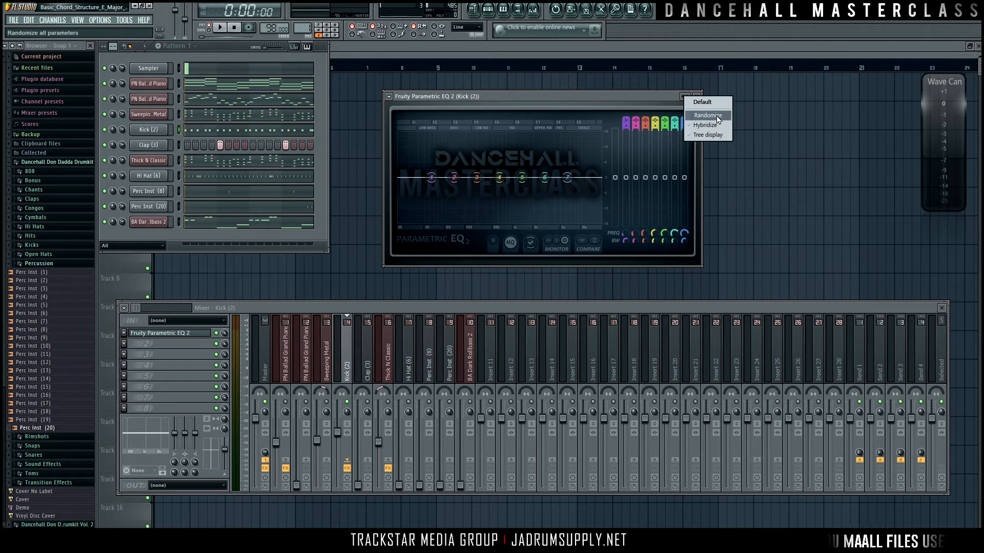
Set band 1 of the Kick (2) EQ to a Steep 8 high pass filter and lower its cutoff frequency.
left_click(622, 122)
left_click_drag(623, 123, 626, 127)
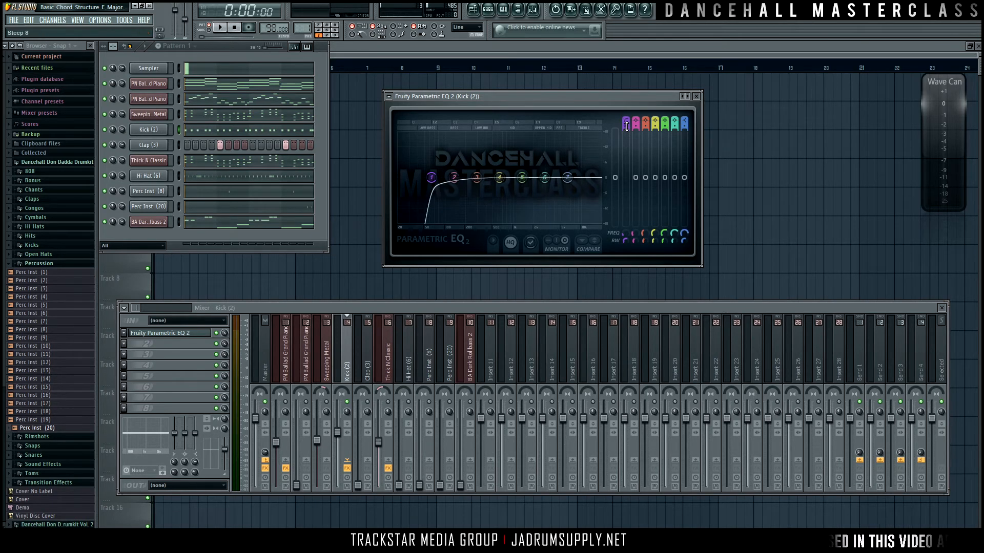
mouse_move(417, 193)
left_mouse_down()
mouse_move(435, 194)
mouse_move(414, 189)
left_mouse_up()
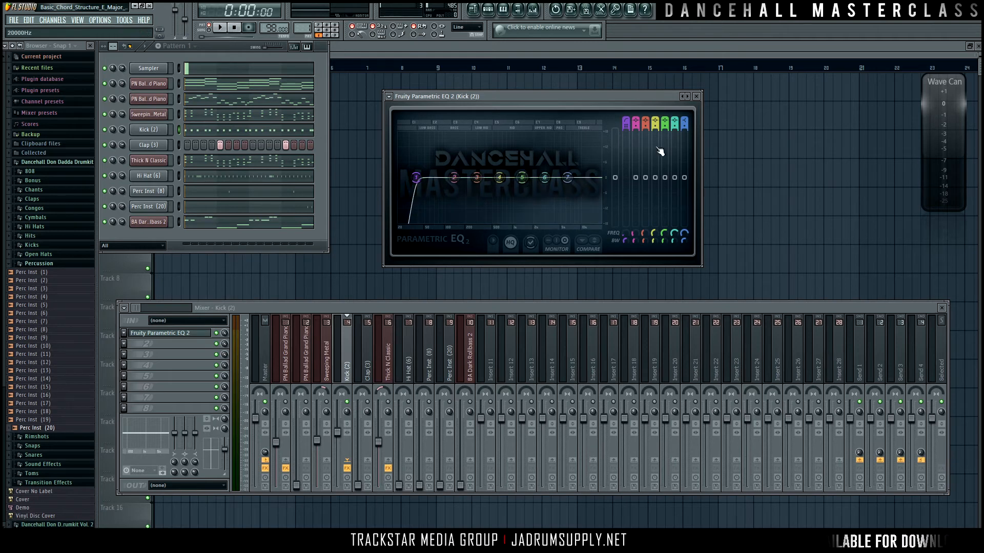
Set band 7 of the Kick (2) EQ to a low pass filter and move its cutoff to the upper end of the spectrum.
scroll(684, 124, "down", 3)
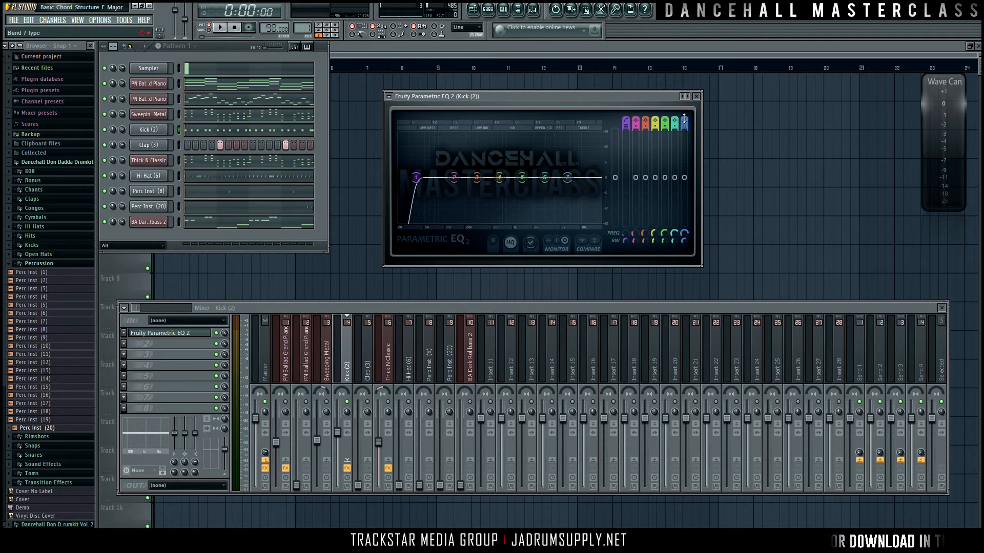
scroll(684, 123, "down", 2)
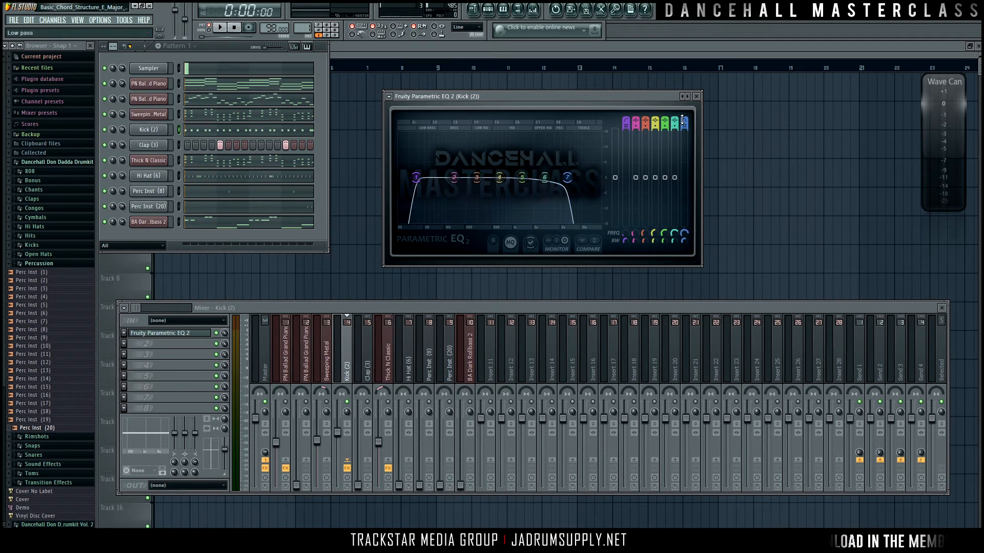
left_click_drag(578, 190, 598, 187)
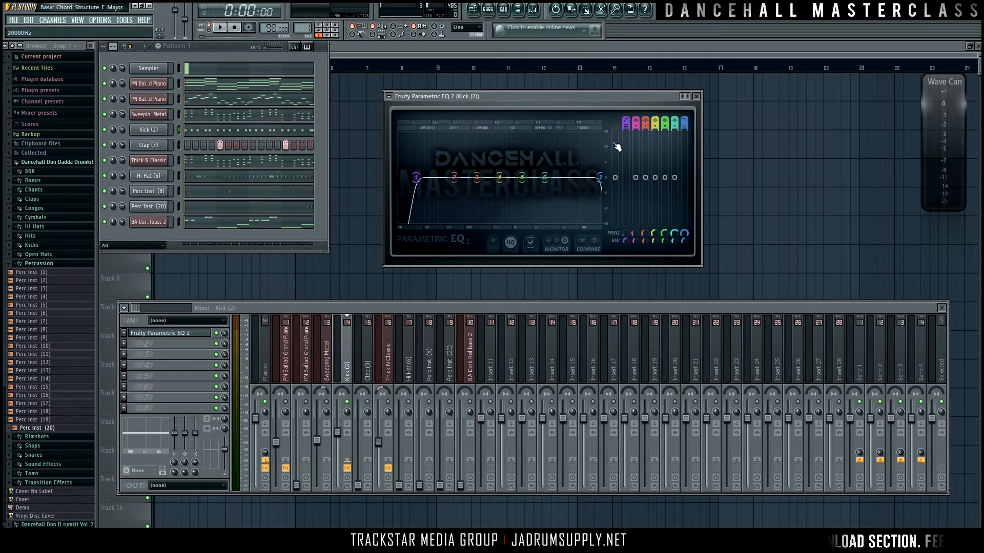
left_click_drag(625, 126, 625, 127)
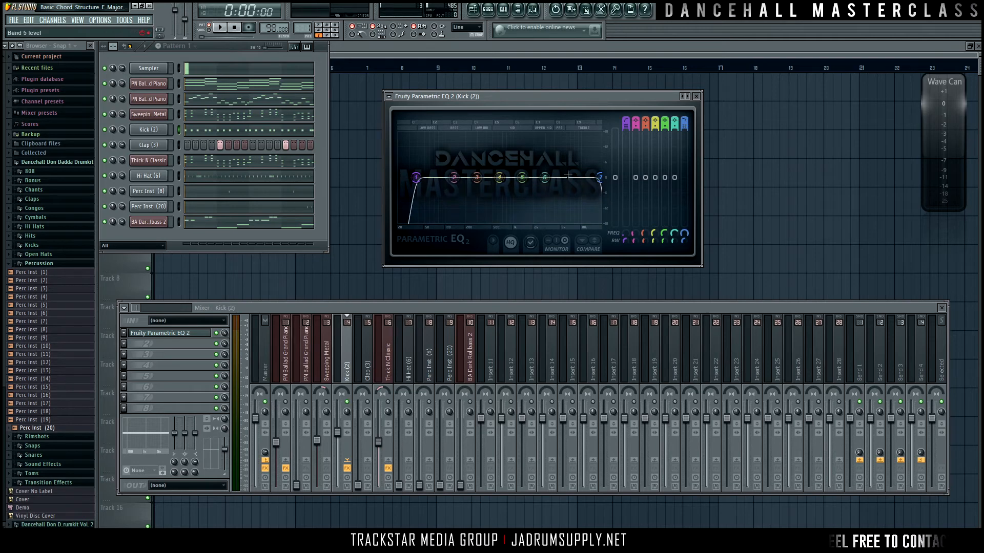
Save the current Fruity Parametric EQ 2 settings as a preset named Hi Pass Lo Pass.
left_click(391, 101)
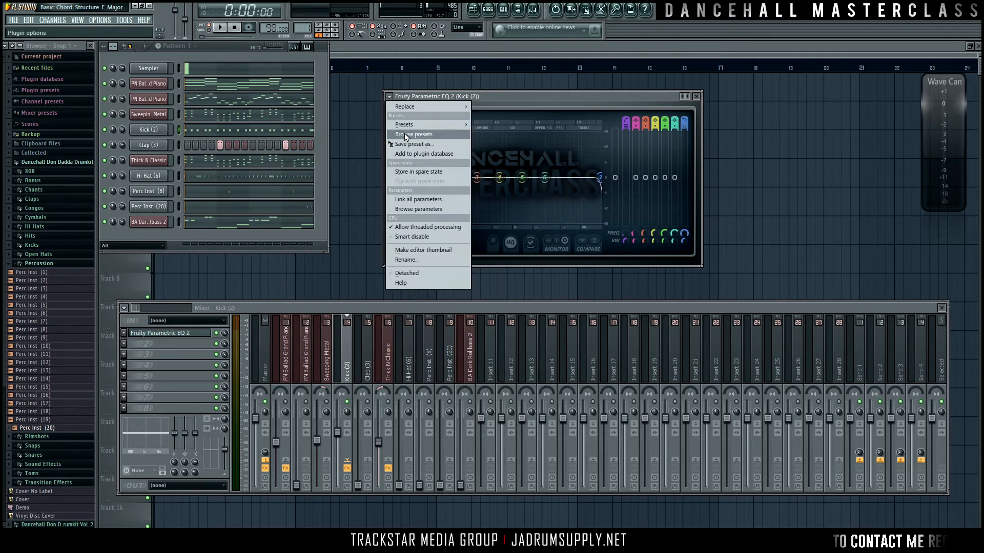
left_click(424, 146)
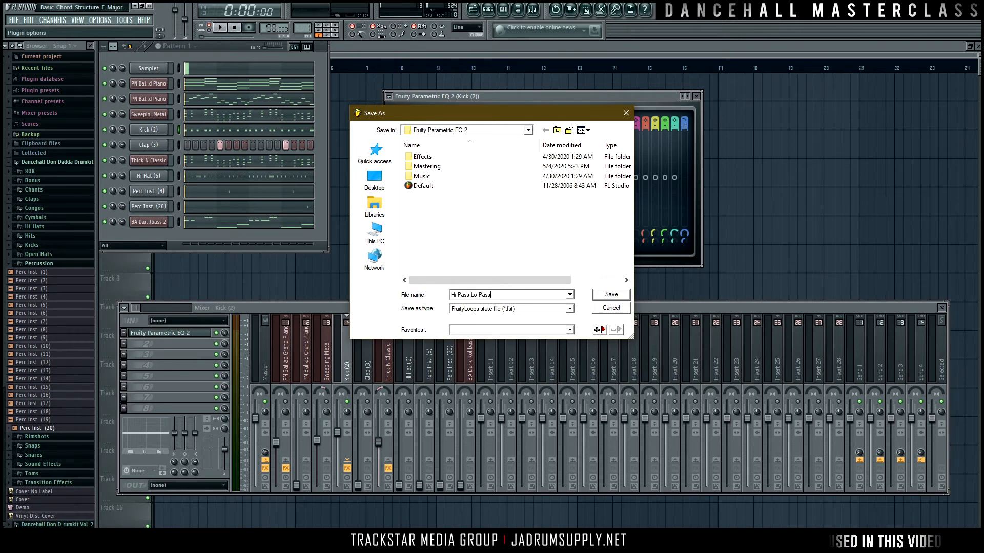
type("Hi Pass Lo Pass")
key("Return")
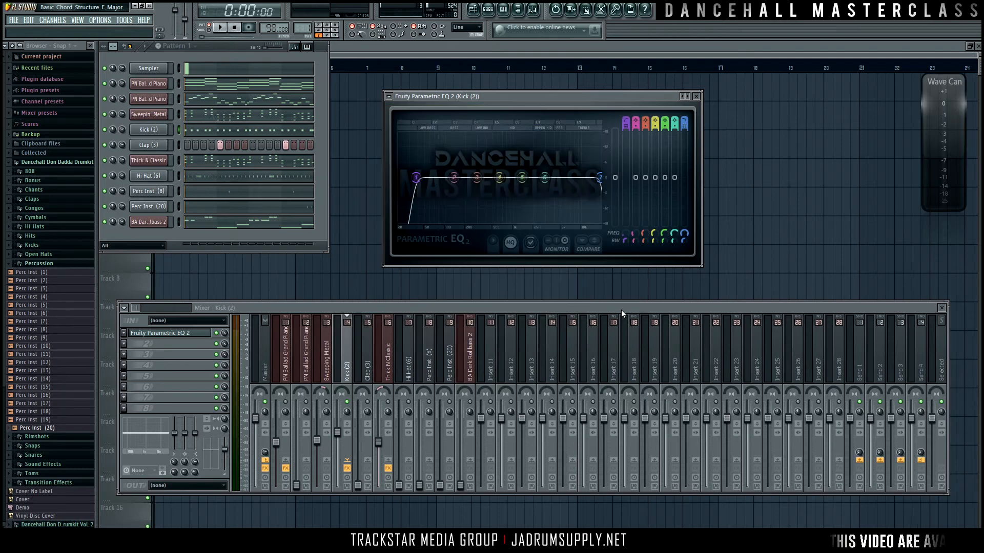
right_click(683, 96)
left_click(716, 113)
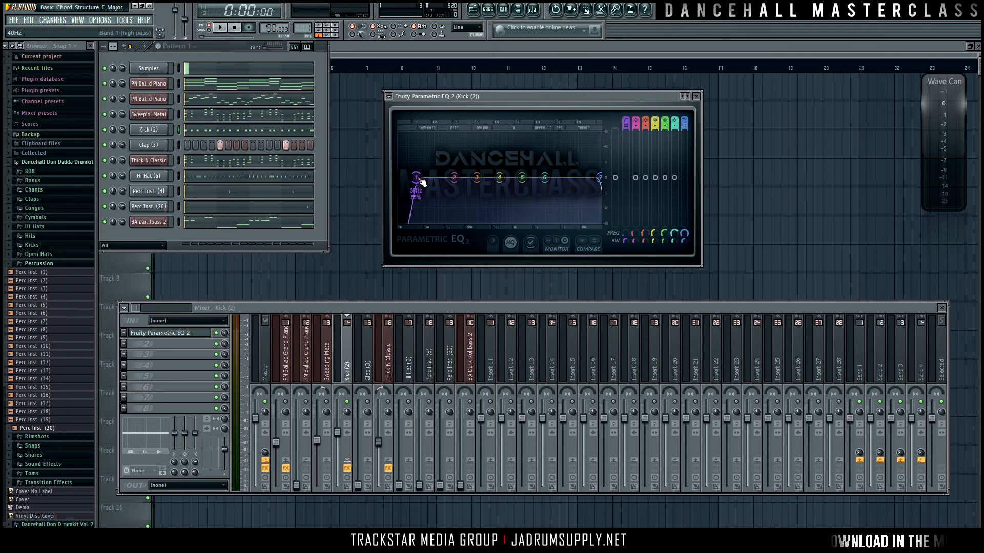
Raise the high pass cutoff of band 1 on the Kick (2) EQ to 44 Hz during playback.
key("space")
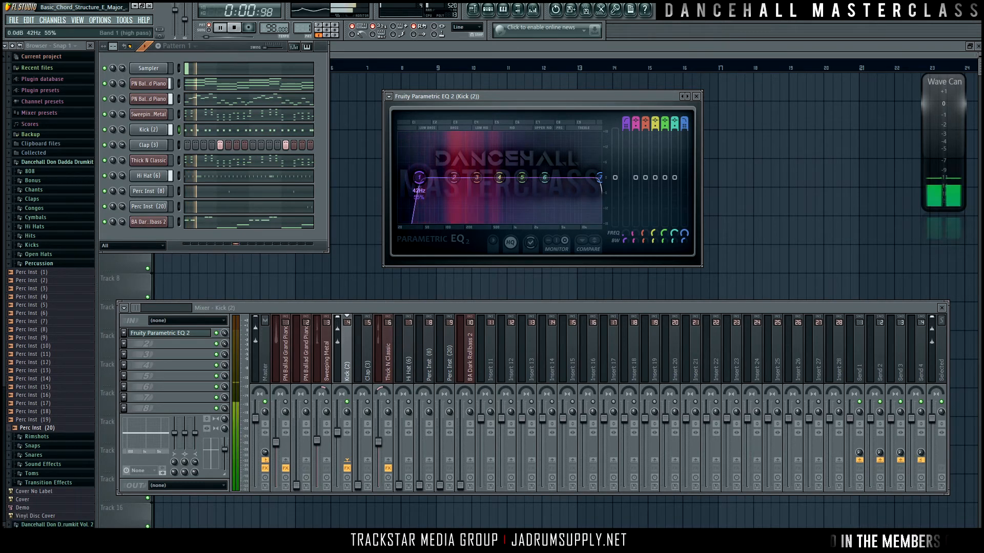
left_click_drag(421, 181, 426, 180)
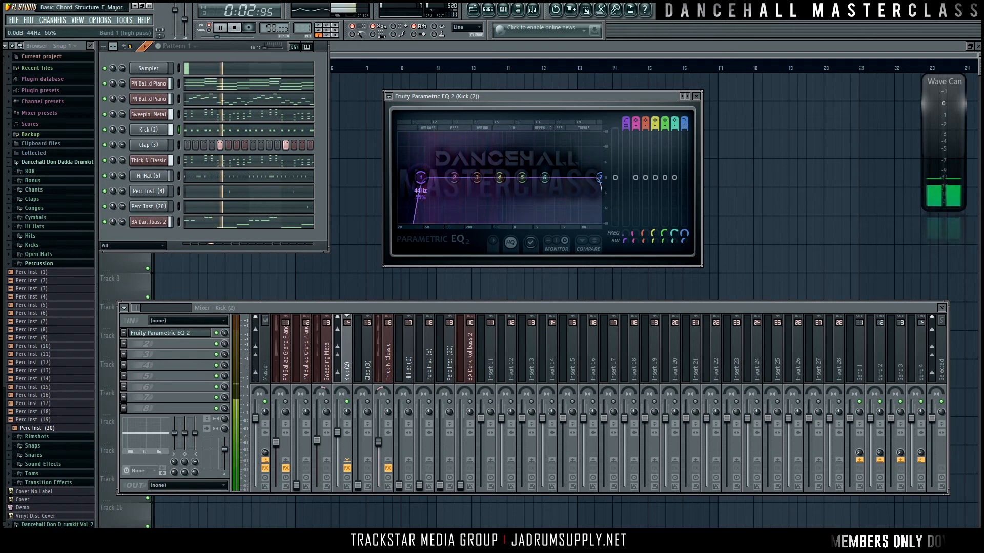
key("space")
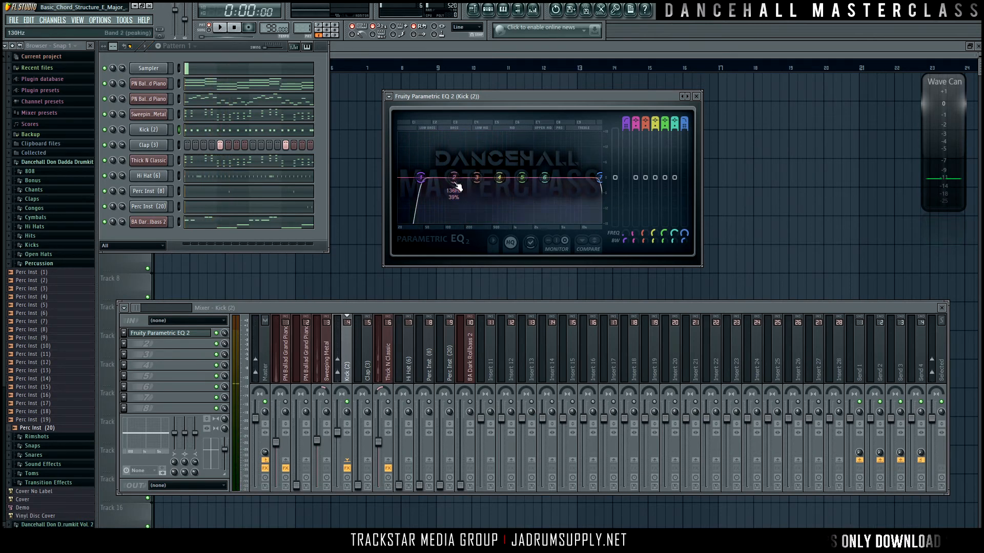
Boost band 2 of the Kick (2) EQ by about 3.4 dB at 95 Hz while listening to the kick.
left_click_drag(461, 177, 454, 177)
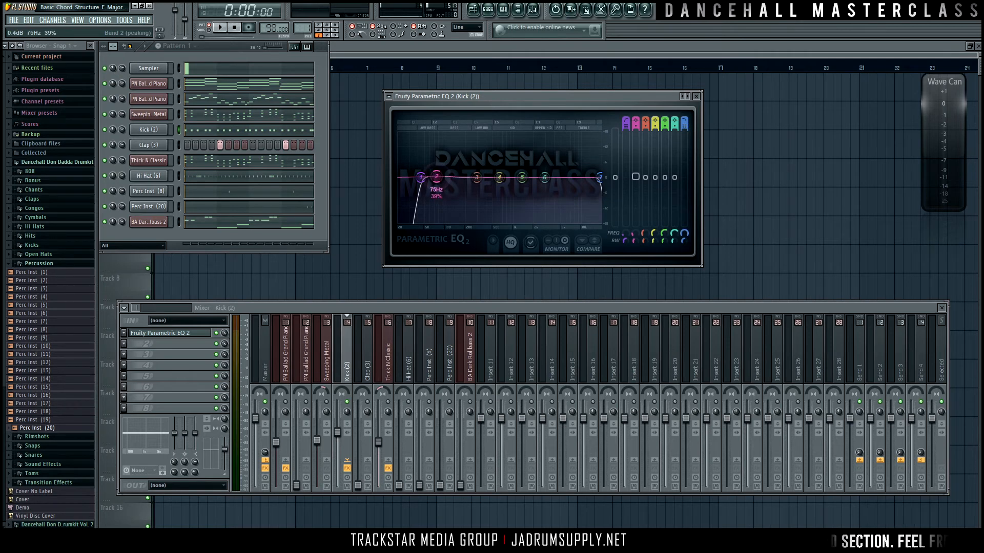
key("space")
left_click_drag(437, 177, 443, 169)
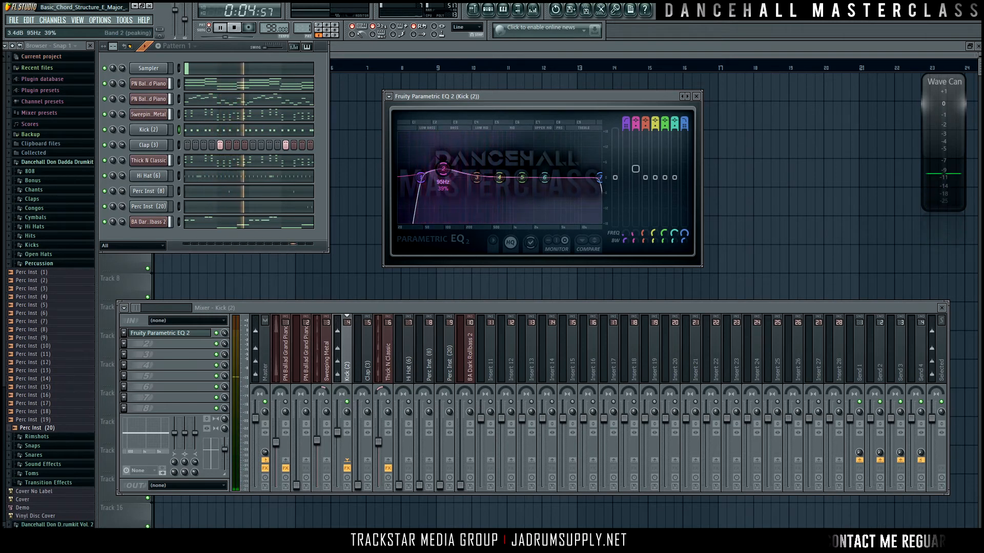
key("space")
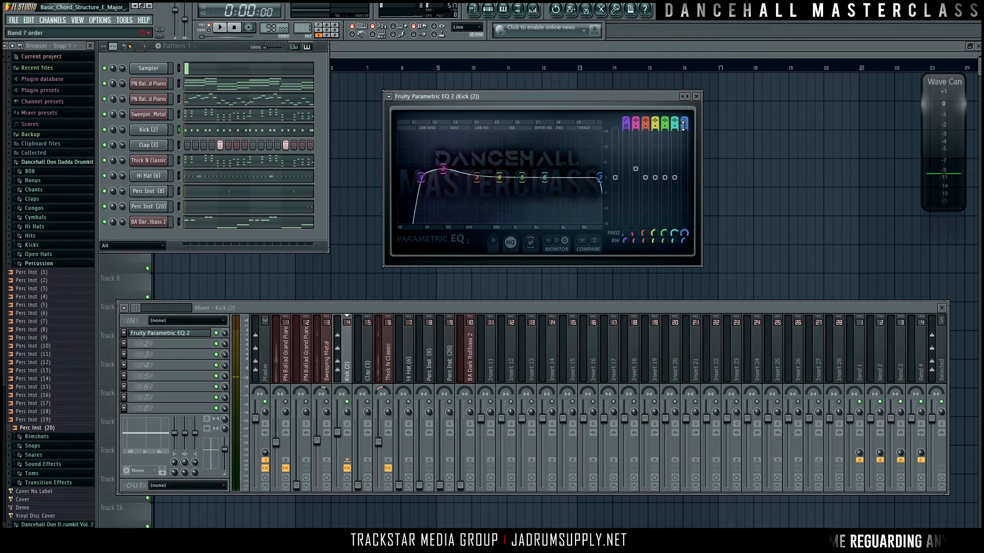
Give band 7's low pass filter a gentler slope and lower its cutoff to around band 5's frequency.
left_click_drag(610, 184, 594, 184)
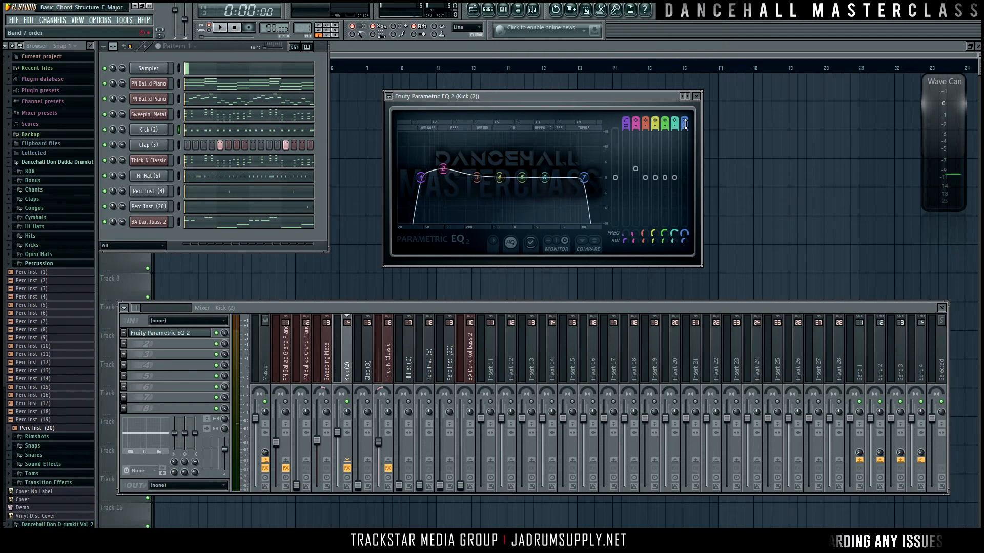
scroll(685, 125, "down", 2)
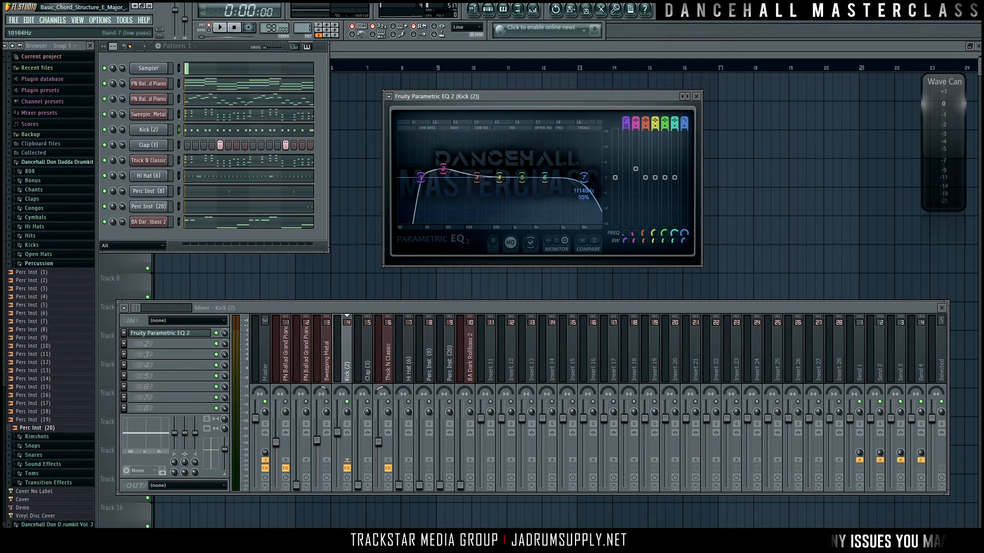
left_click_drag(583, 178, 527, 182)
Boost band 3 of the Kick (2) EQ slightly, just above 295 Hz, while the kick plays.
key("space")
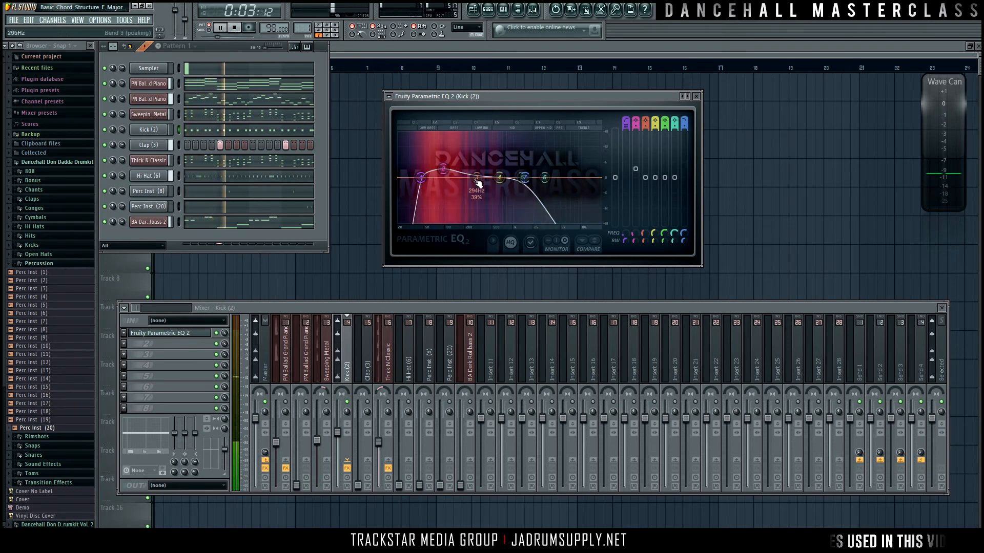
left_click_drag(475, 175, 480, 173)
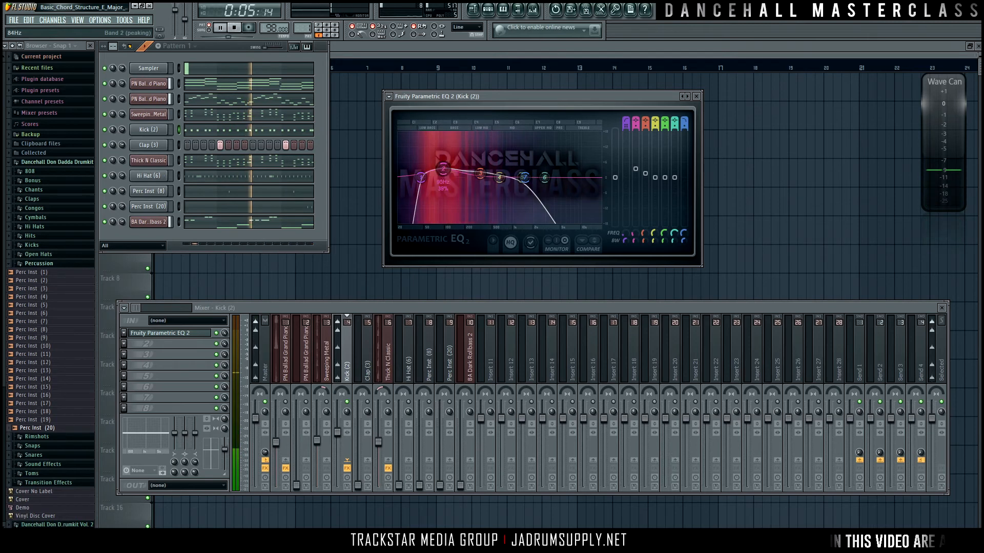
key("space")
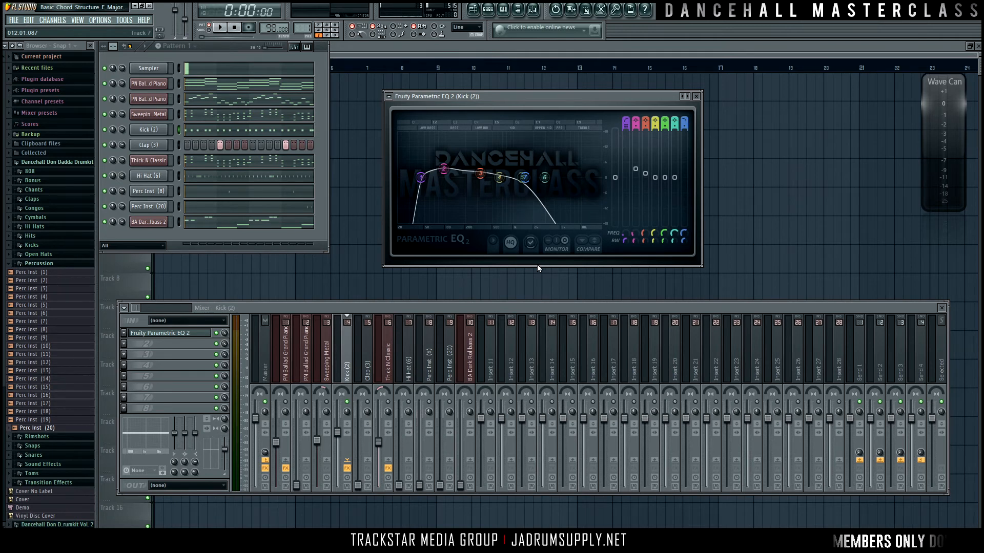
Compare the kick during playback with the Kick (2) track's effects bypassed and re-enabled.
left_click(348, 468)
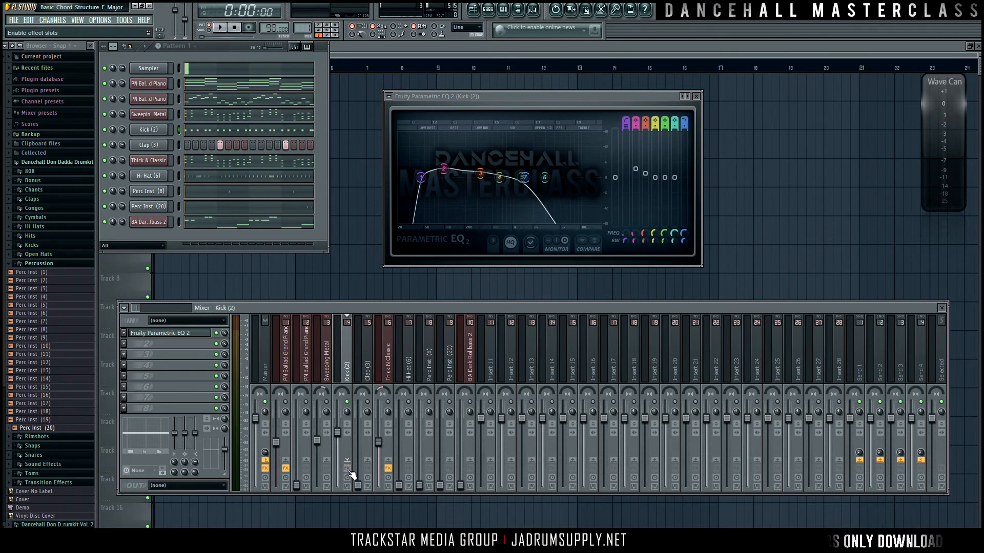
key("space")
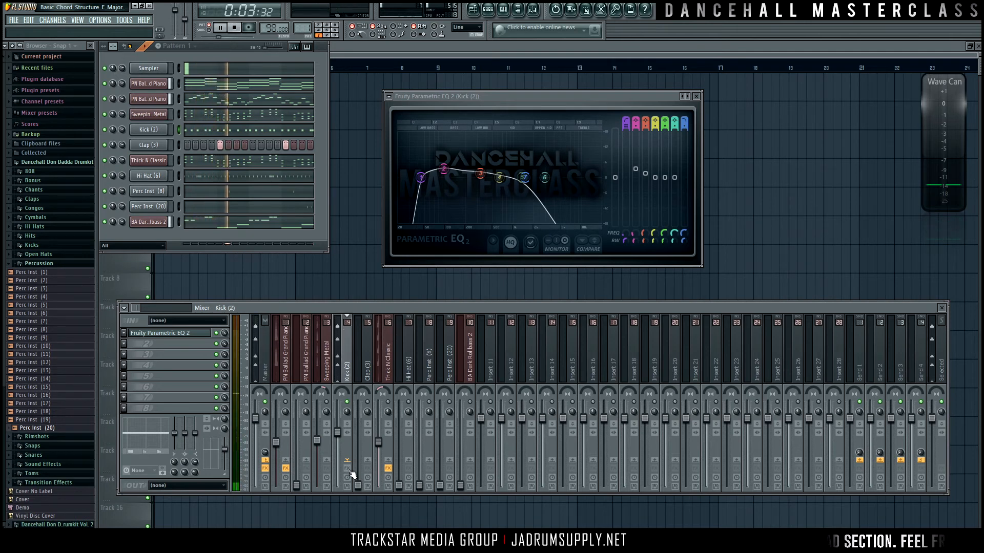
left_click(347, 469)
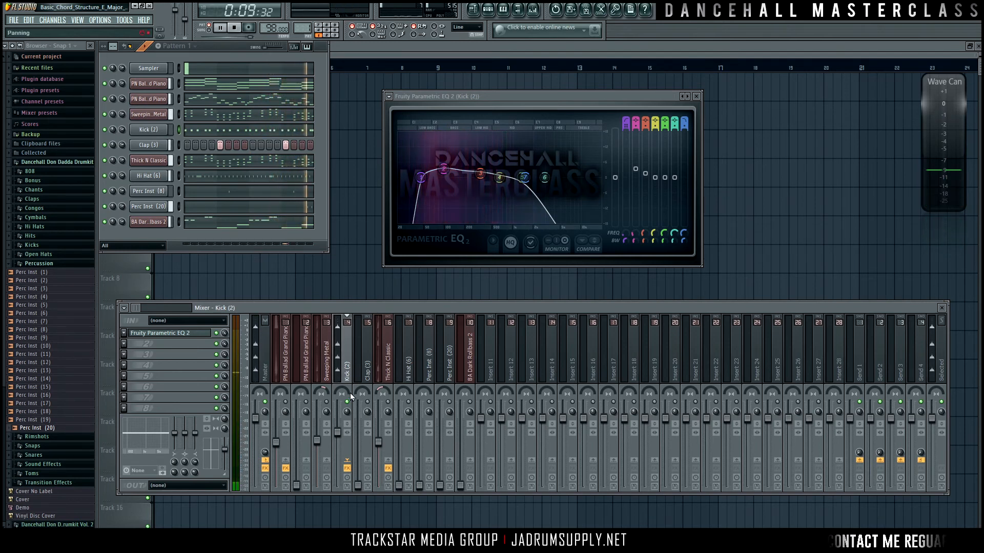
key("space")
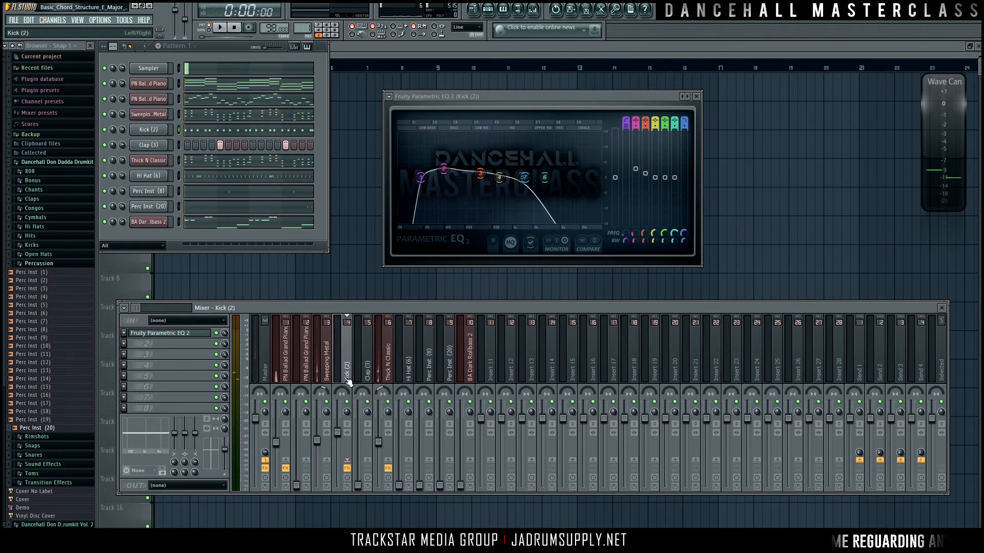
Play the full mix, raise the Clap (3) track's level to about -6.8 dB and check it against the first piano track's level.
key("space")
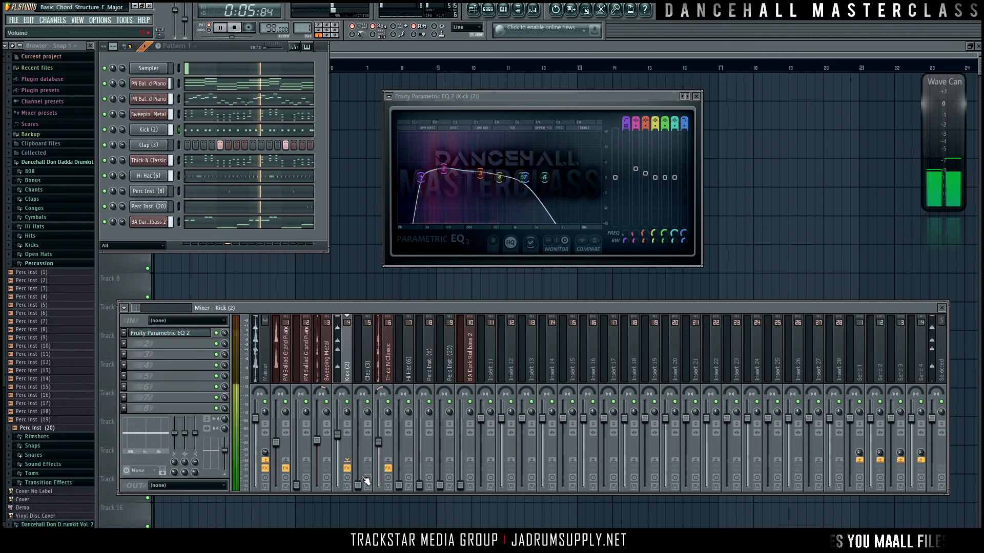
left_click_drag(357, 485, 358, 437)
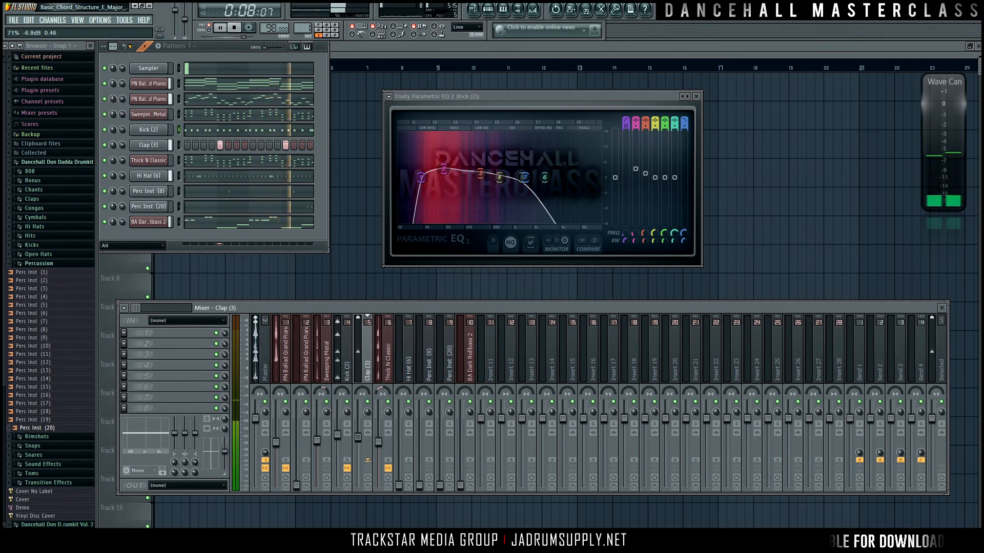
left_click(275, 443)
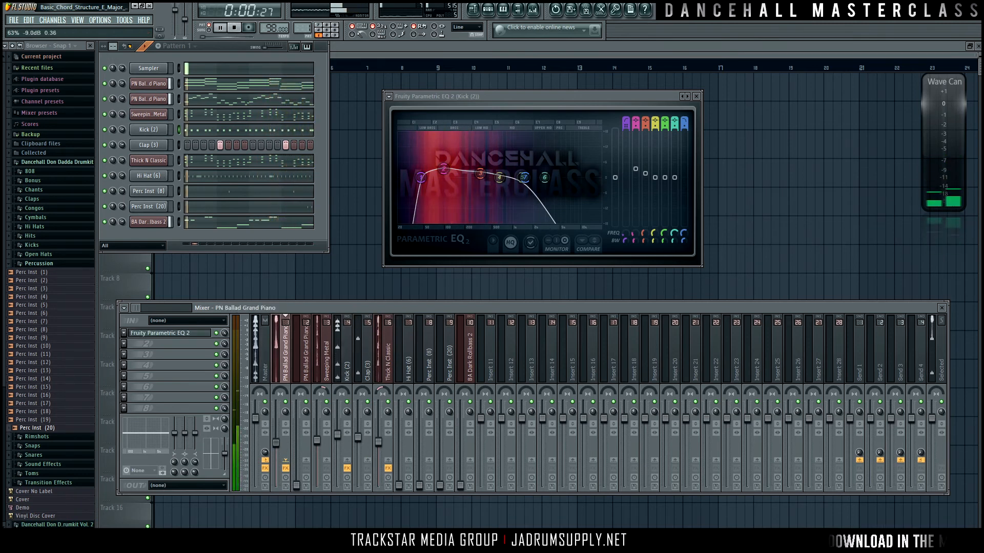
left_click(358, 438)
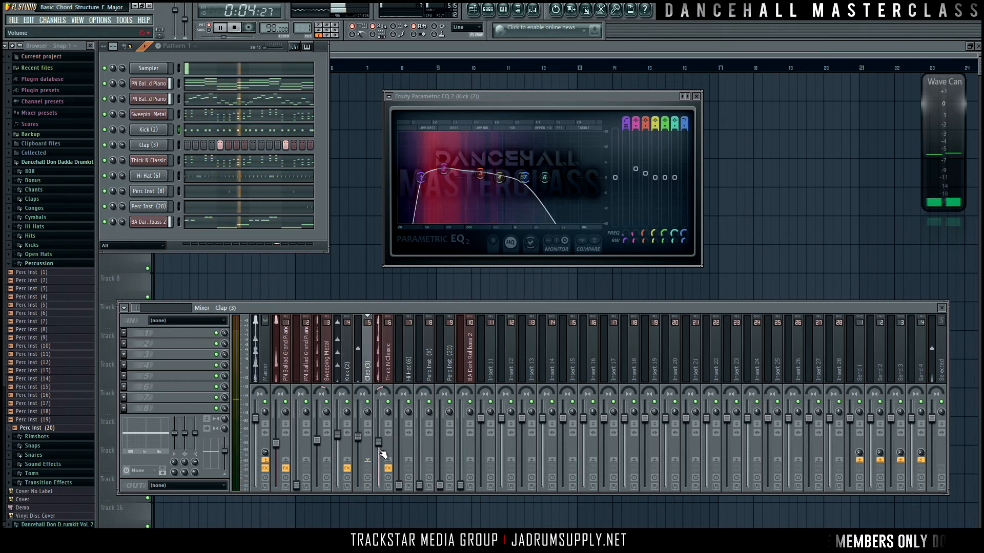
Raise the BA Dark Rollbass 2 track's level to about -7.4 dB during playback and check it against the Kick (2) level.
left_click_drag(460, 485, 461, 462)
key("space")
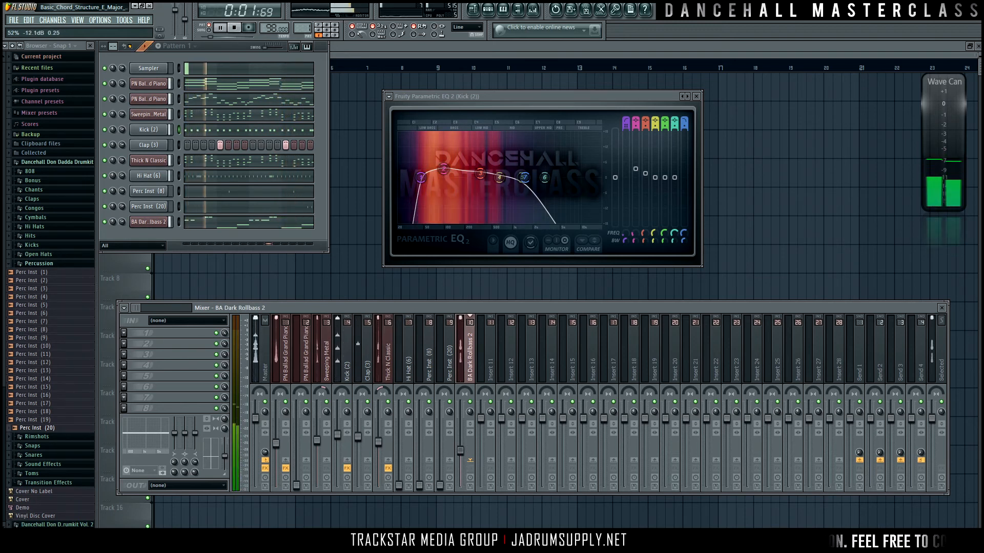
left_click_drag(460, 450, 461, 440)
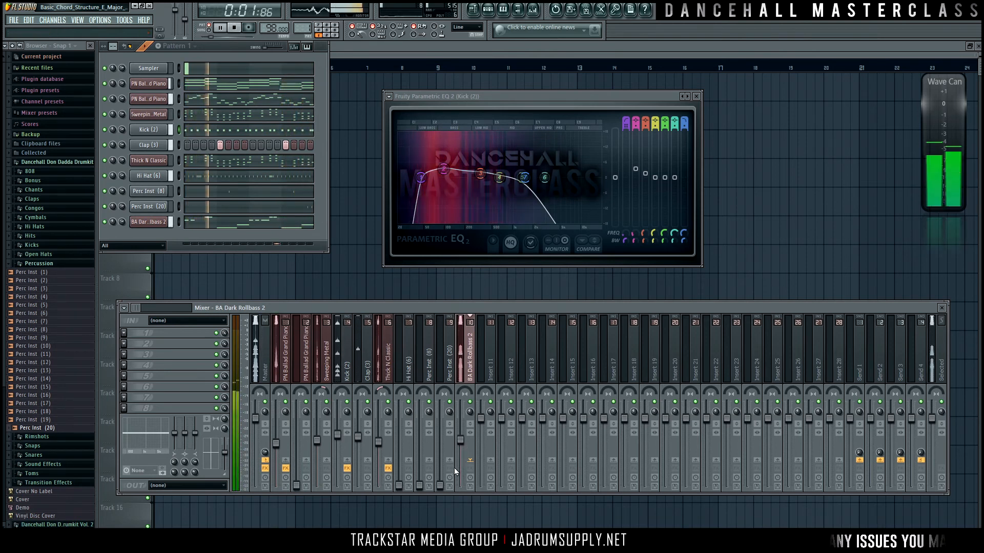
left_click(408, 440)
left_click(348, 443)
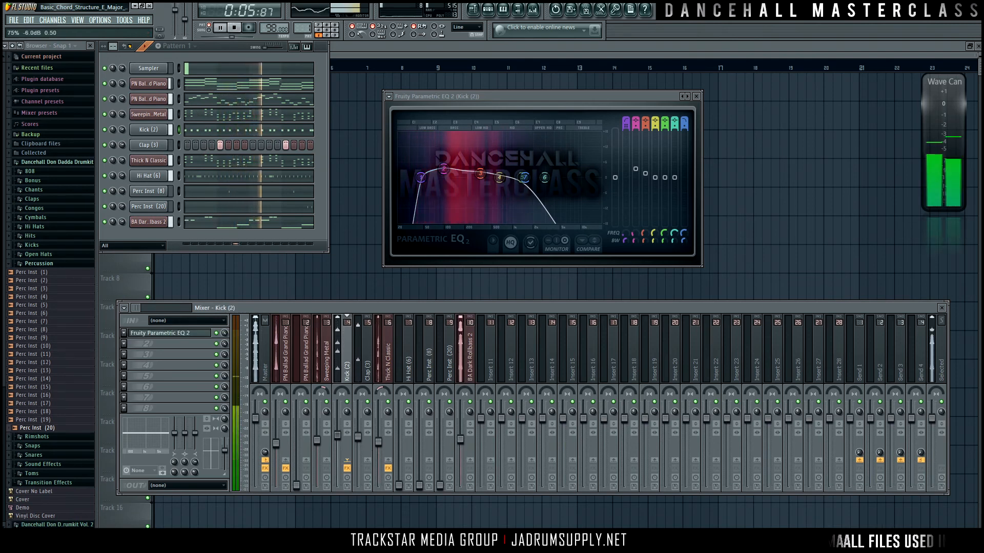
key("space")
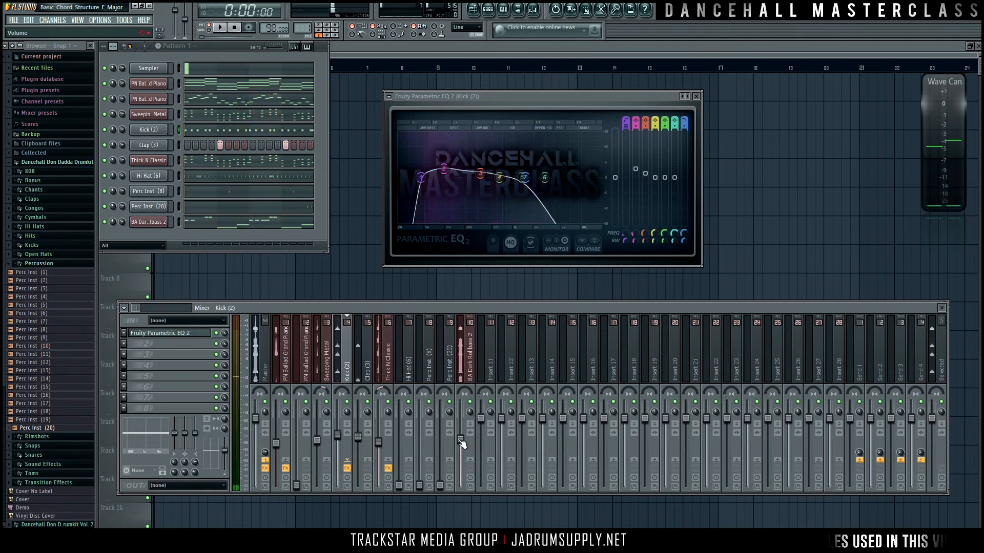
Fine-tune the BA Dark Rollbass 2 track's level to -7.0 dB and play the mix.
left_click(461, 440)
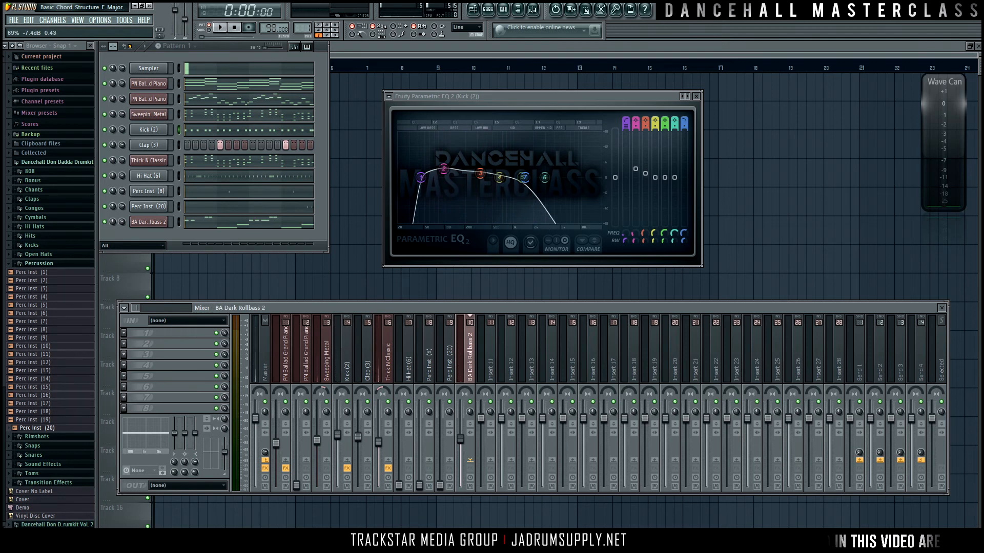
left_click(460, 440)
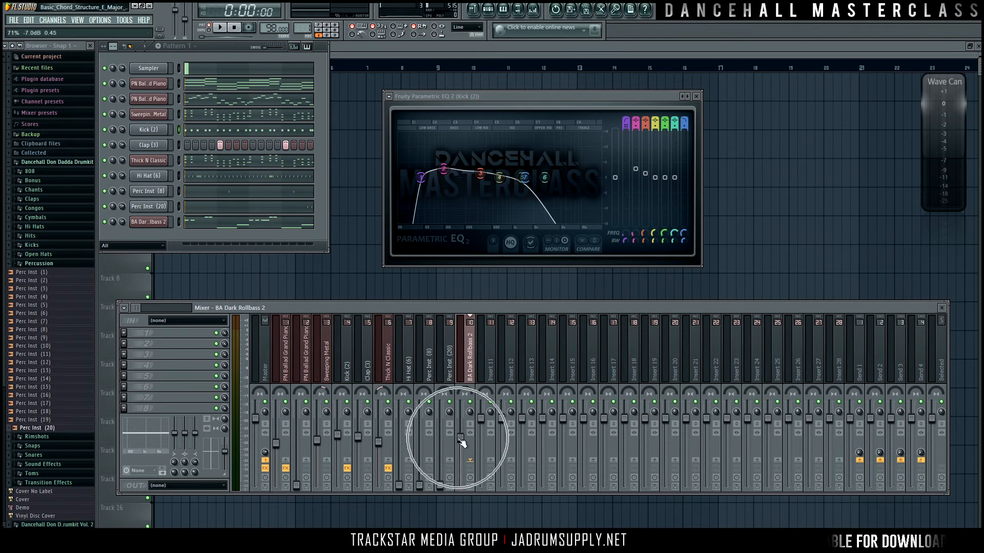
key("space")
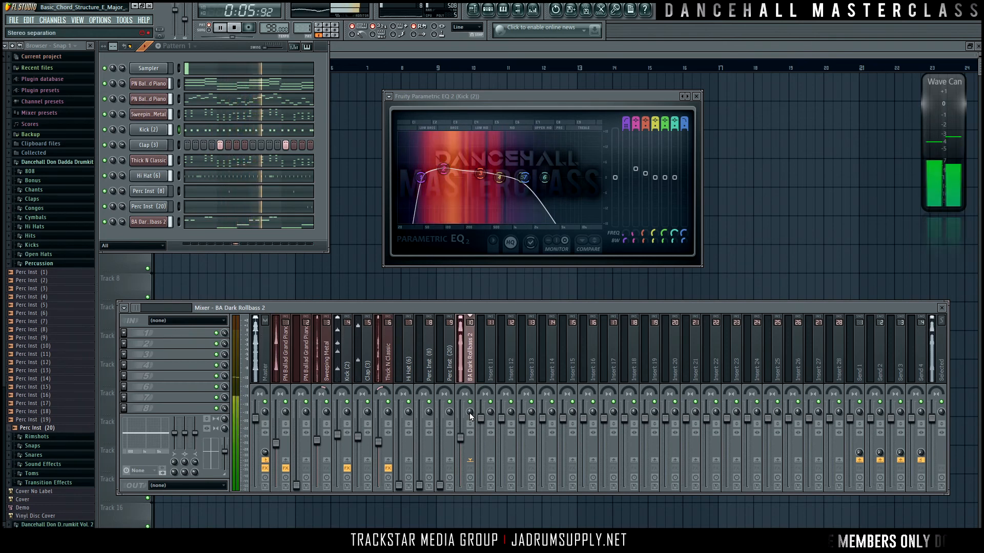
Isolate the Kick (2), Clap (3) and BA Dark Rollbass 2 tracks and listen to them together.
key("space")
right_click(346, 402)
left_click(367, 402)
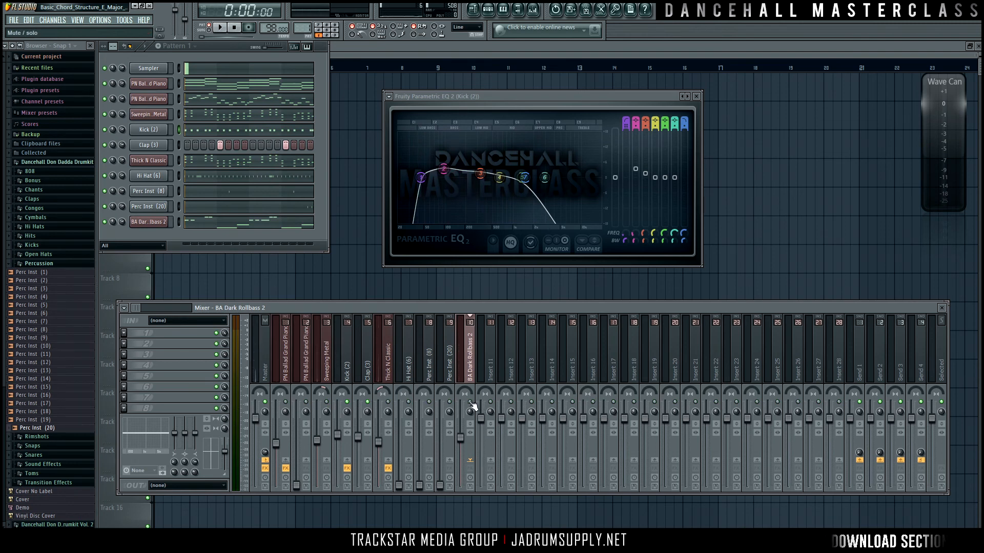
key("space")
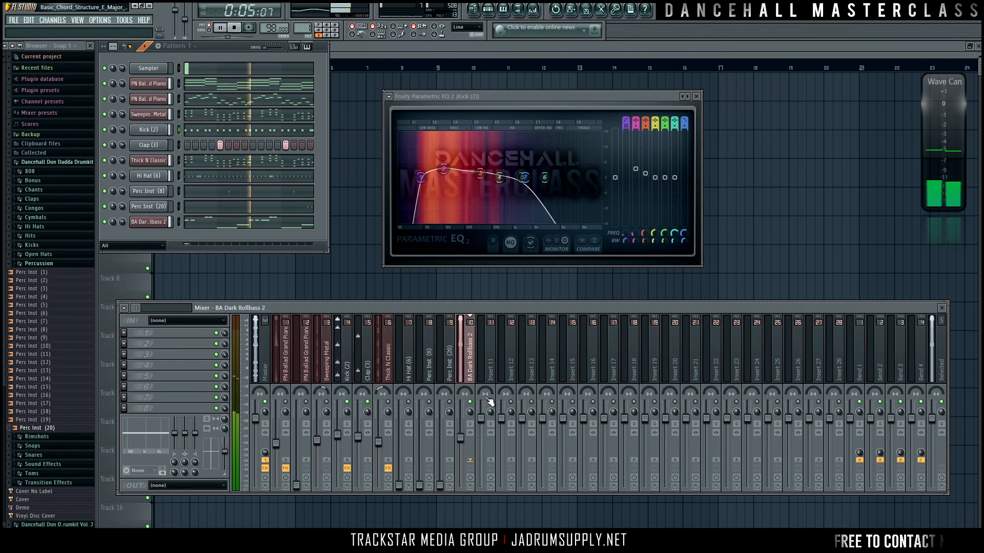
key("space")
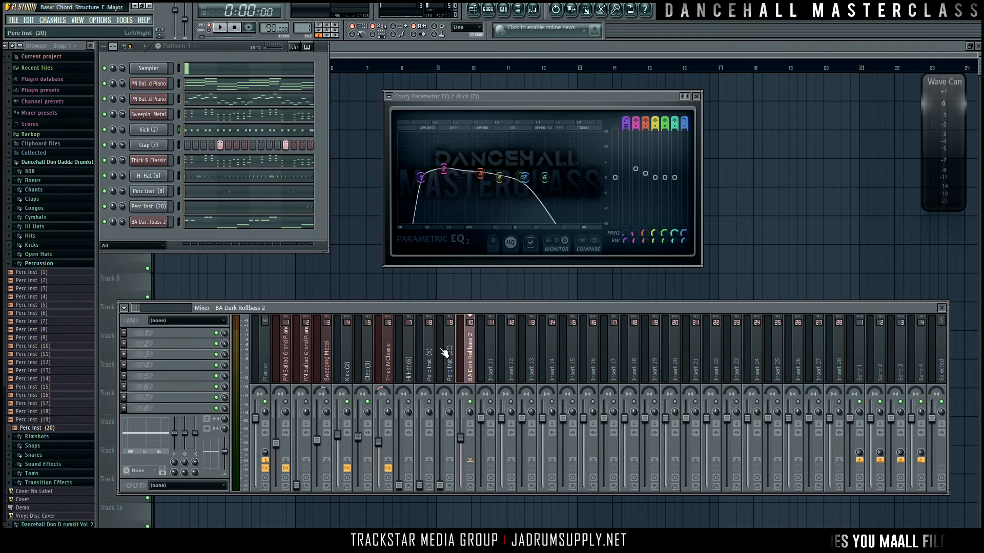
Add Fruity Parametric EQ 2 to the BA Dark Rollbass 2 track and compare it side by side with the Kick (2) EQ during playback.
left_click(127, 335)
left_click(246, 461)
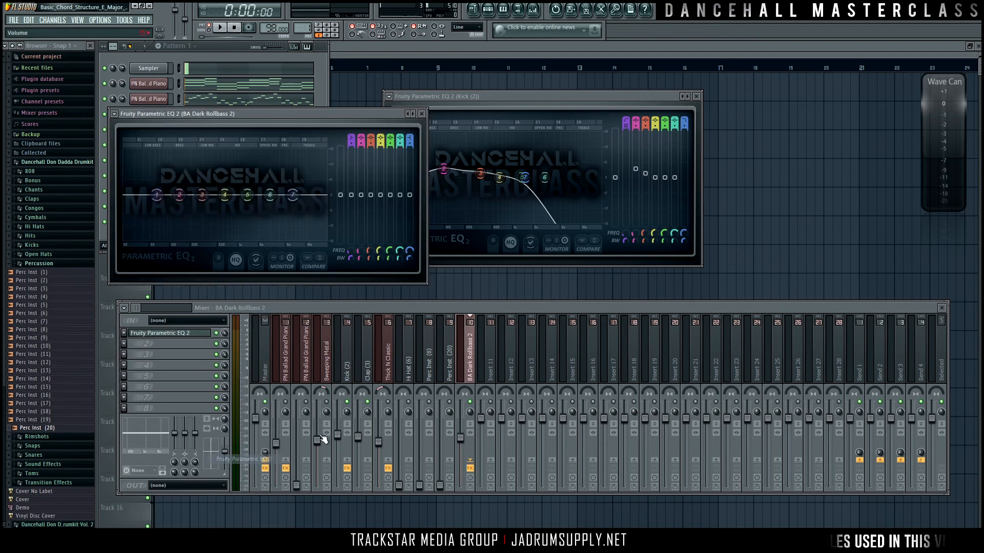
left_click_drag(797, 110, 859, 116)
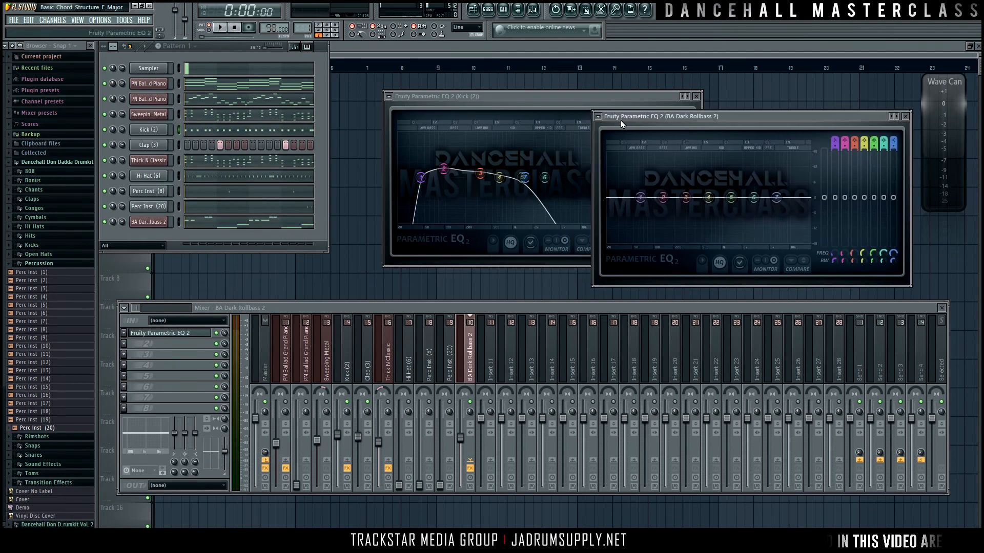
left_click(601, 105)
left_click_drag(557, 100, 454, 117)
key("space")
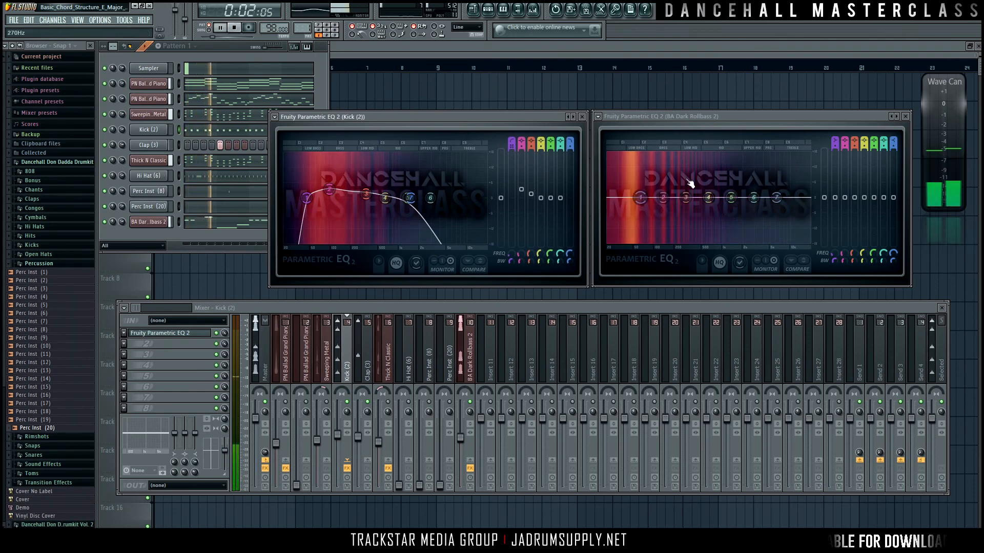
key("space")
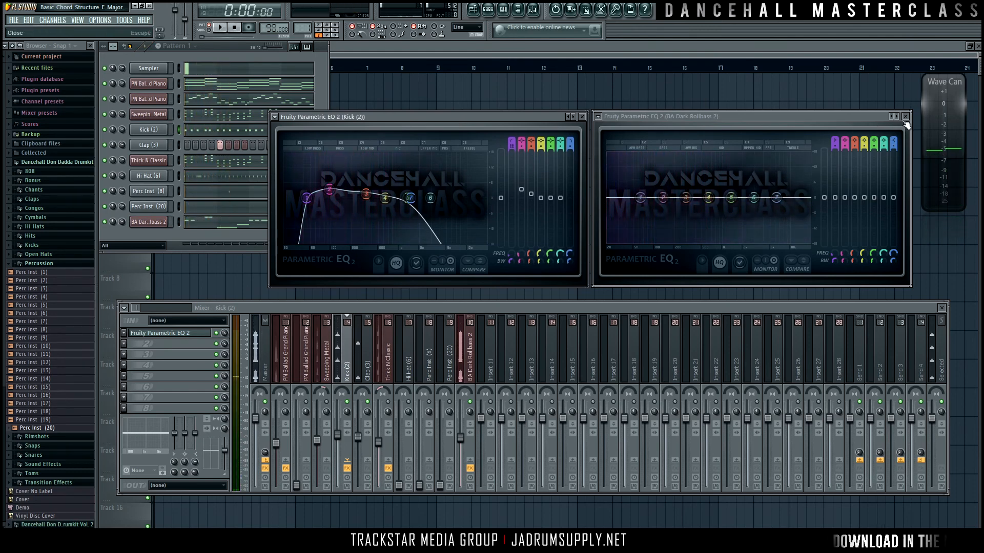
Load the Hi Pass Lo Pass preset in the BA Dark Rollbass 2 EQ and check its spectrum against the kick's during playback.
right_click(900, 120)
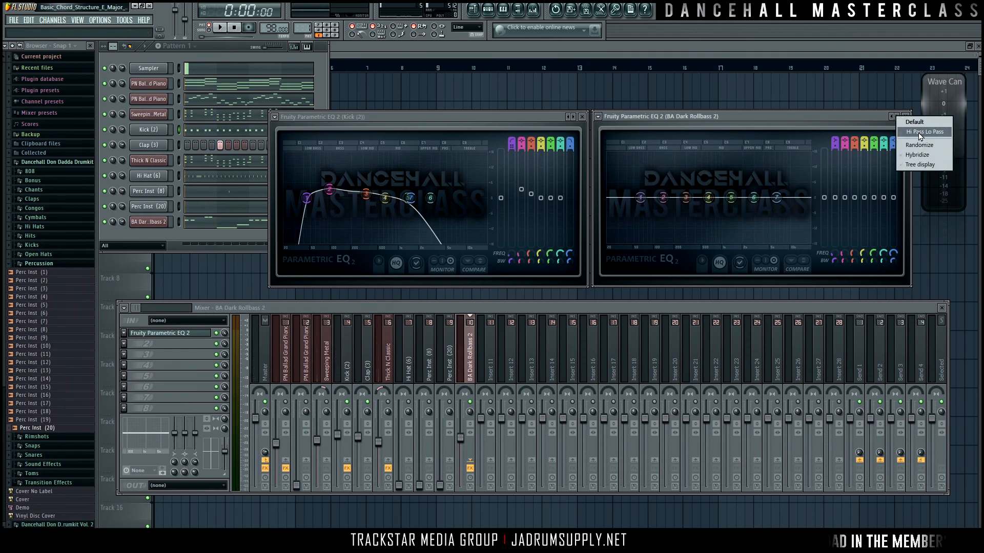
left_click(922, 131)
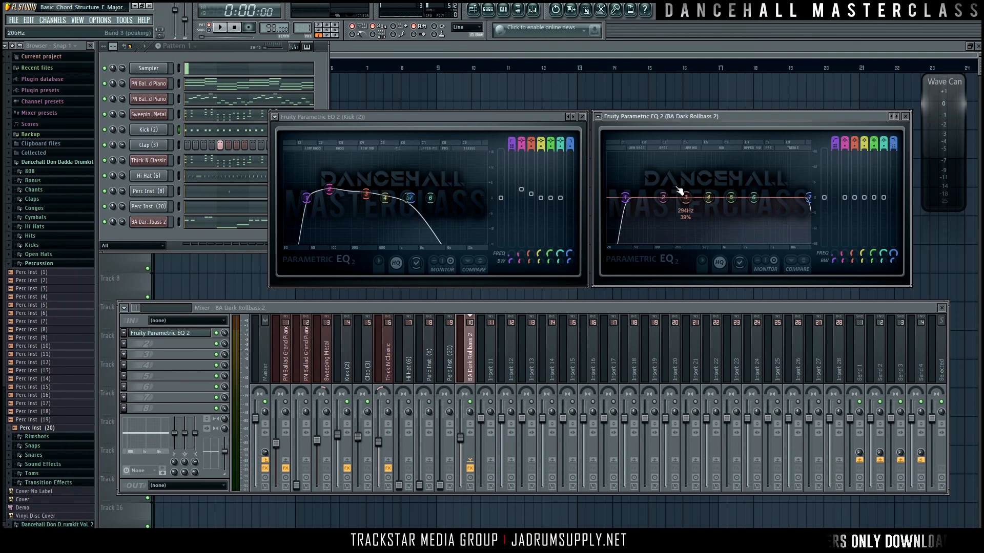
key("space")
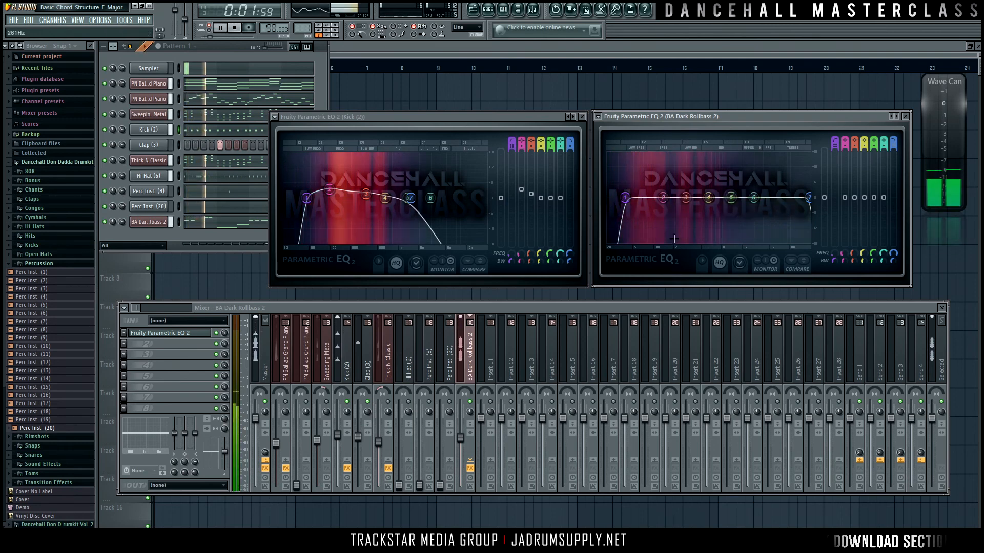
key("space")
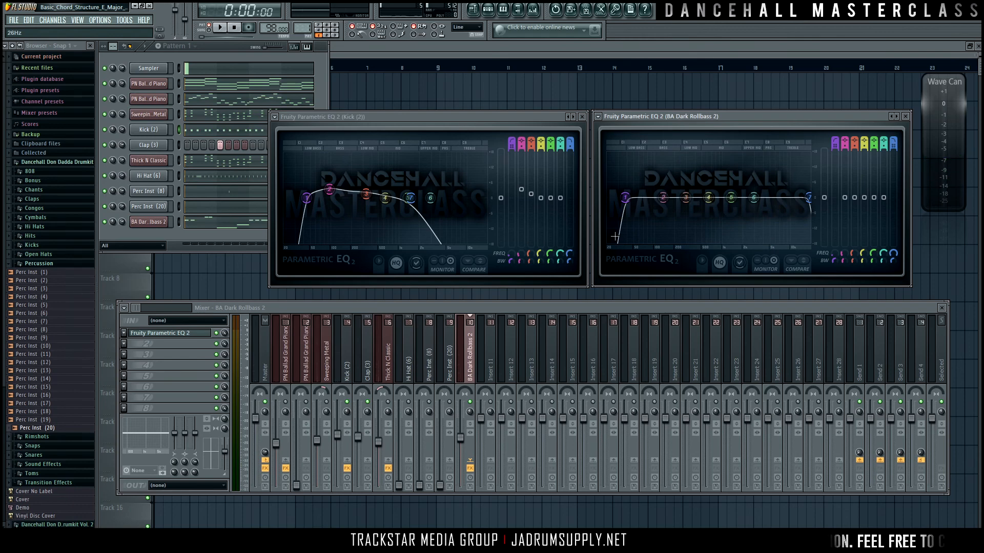
key("space")
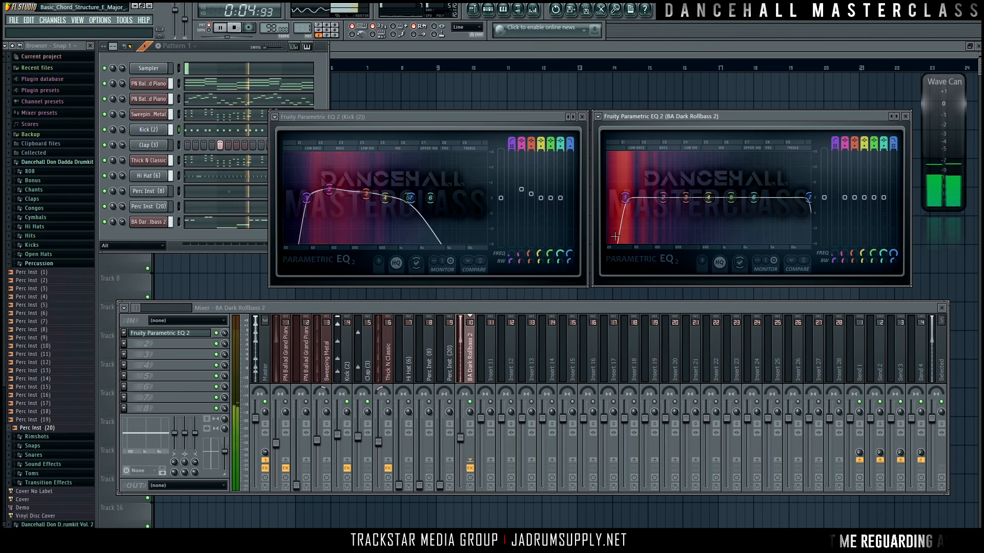
key("space")
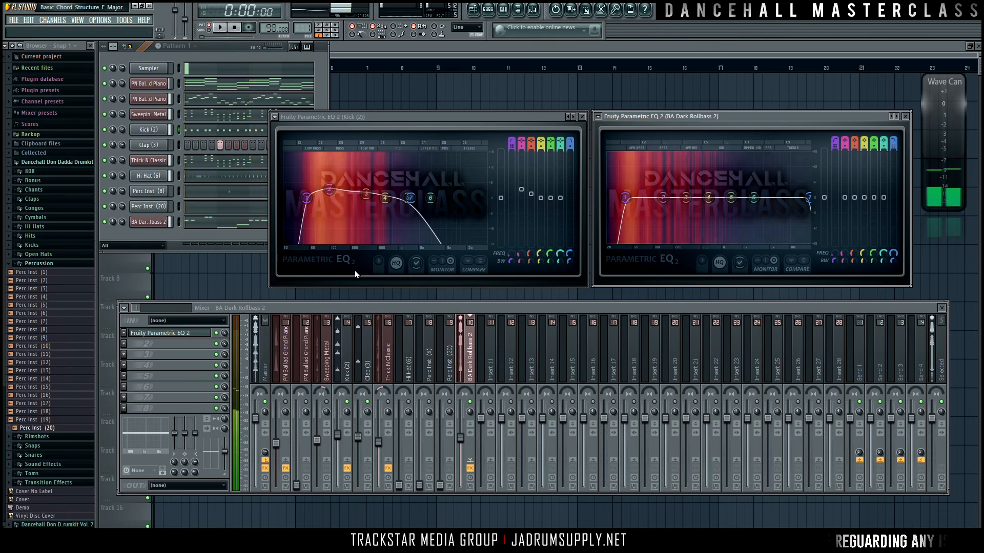
Lower the velocity of the bass line's B2 note in bar 2 to roughly match the bar 4 B2 note and play the pattern.
left_click(236, 225)
scroll(523, 67, "down", 6)
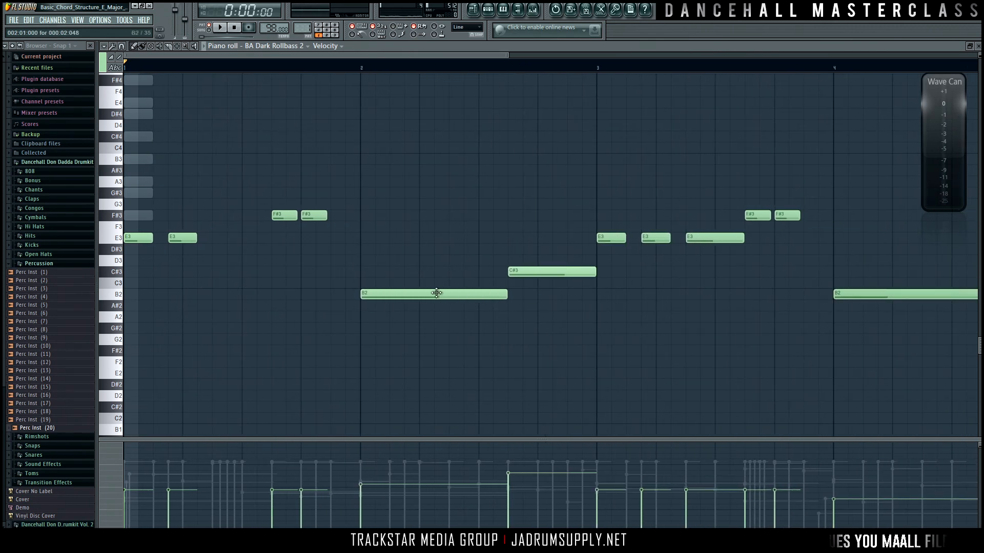
left_click(435, 296)
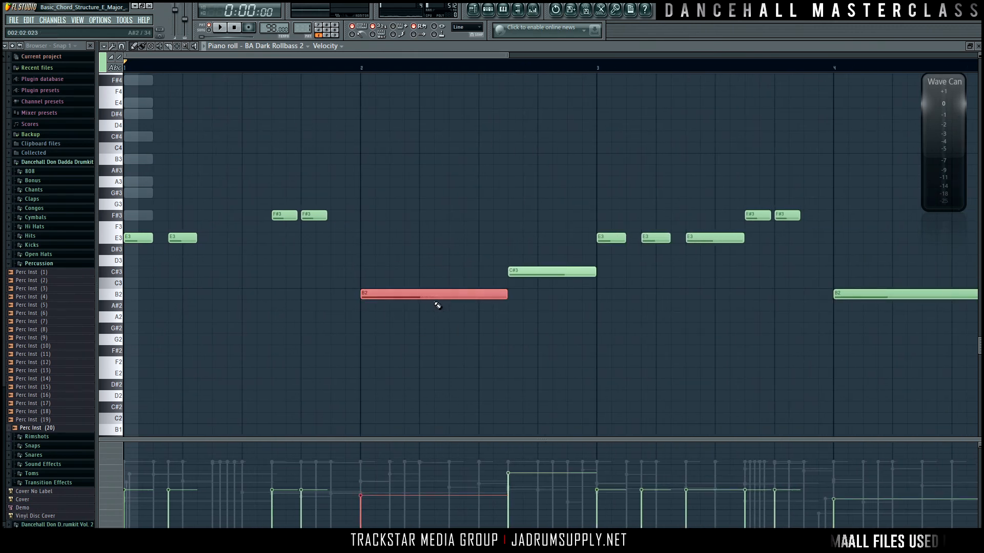
key("space")
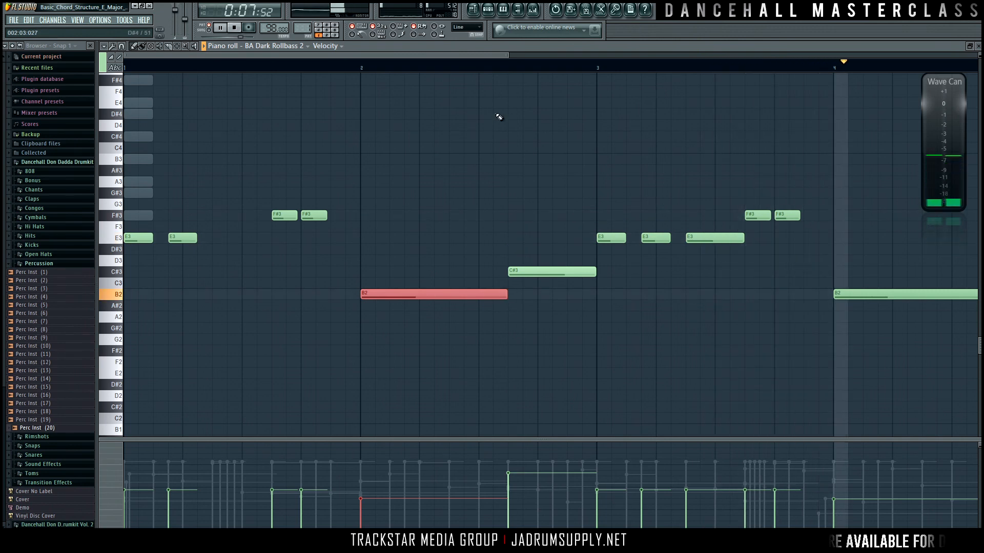
scroll(518, 72, "down", 3)
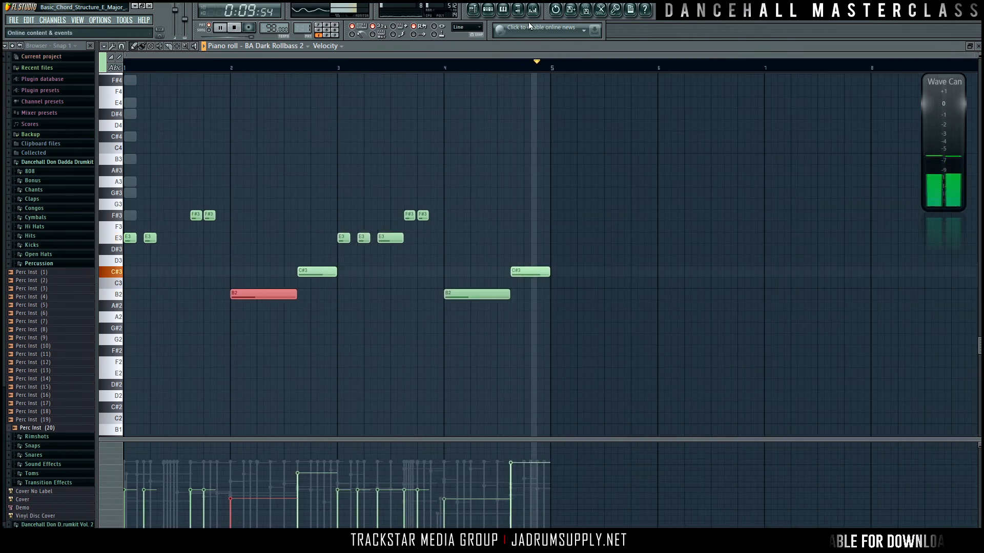
Stop playback, close the bass piano roll and return to the mixer with the kick and bass EQ windows.
key("F9")
key("space")
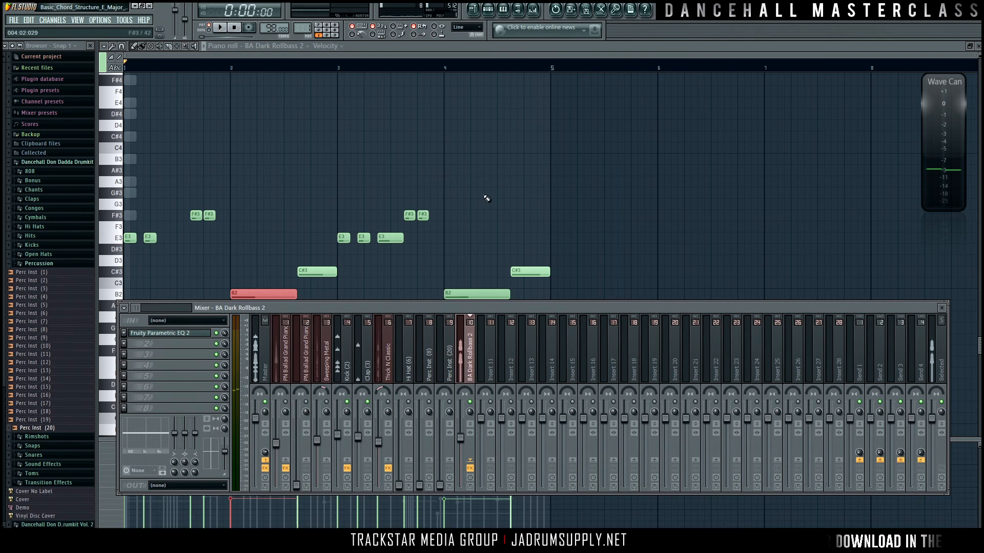
left_click(472, 8)
left_click(533, 9)
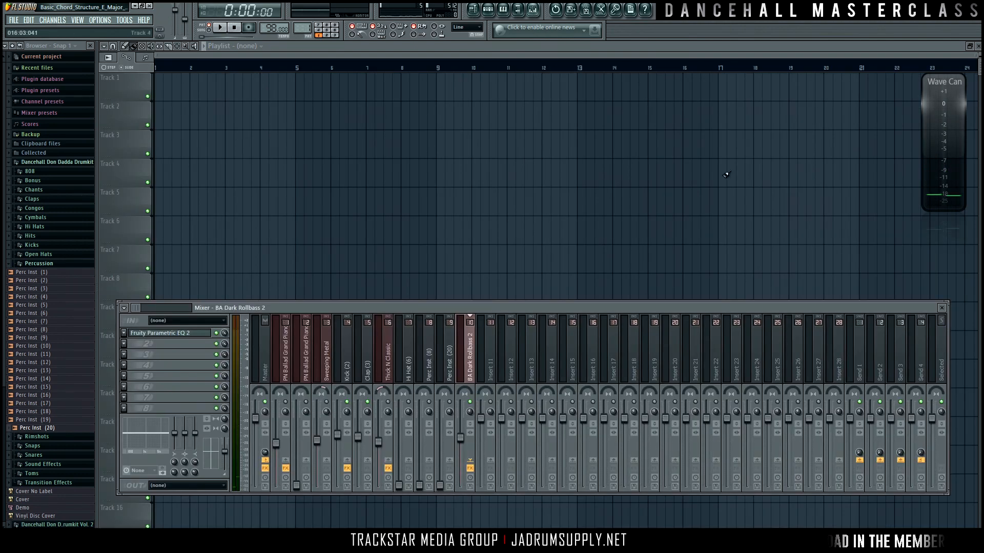
key("F7")
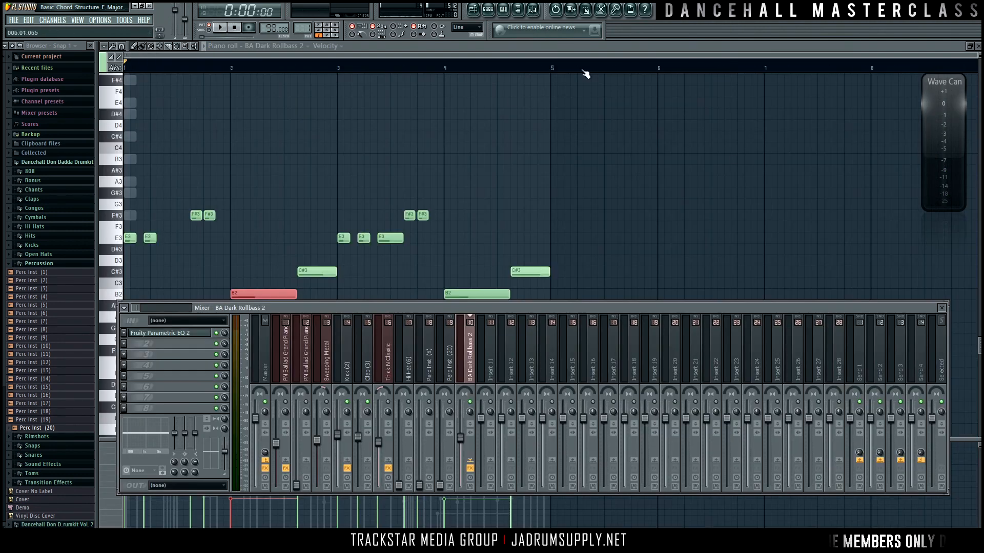
left_click(978, 46)
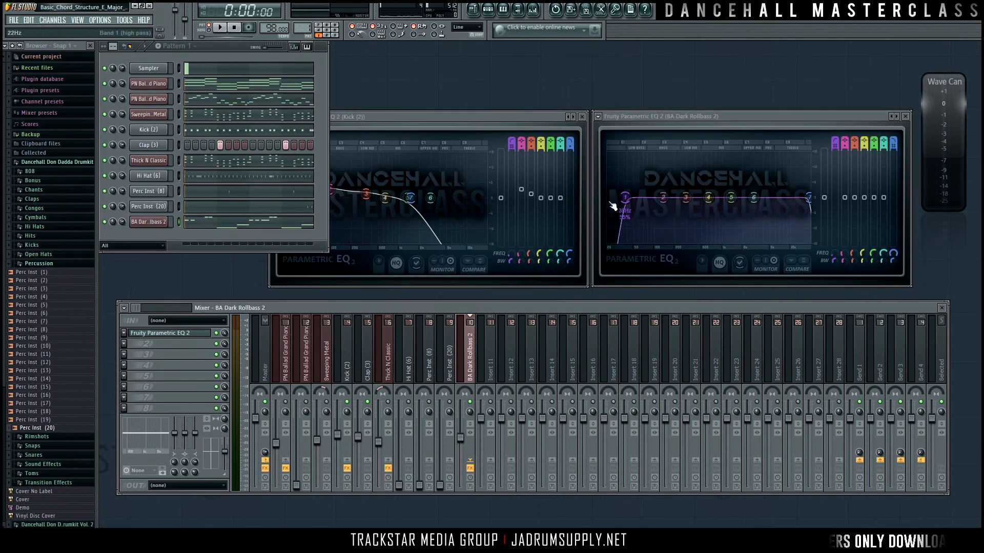